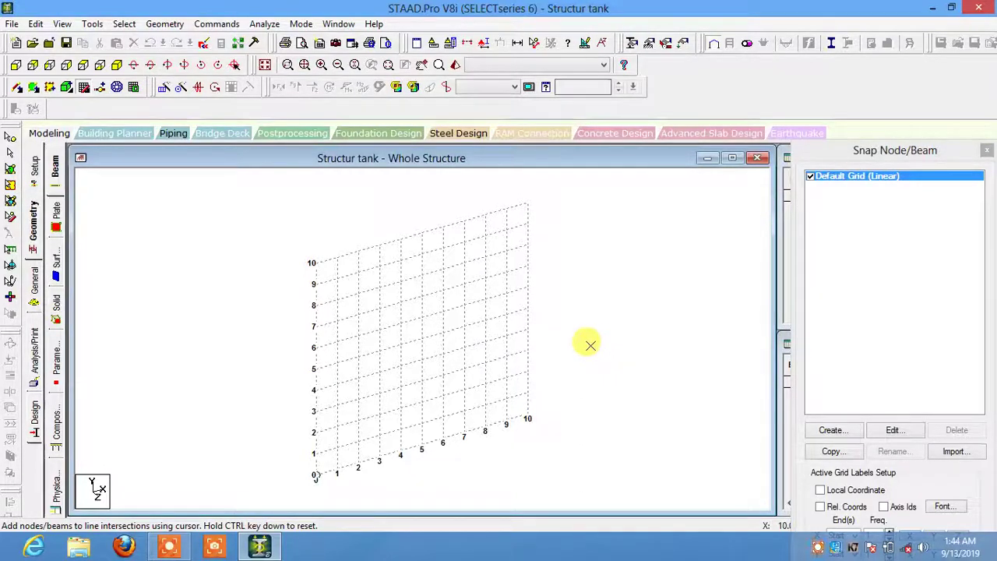
# Resize the default snap grid to 5 divisions along X and 15 along Y.
pyautogui.click(893, 430)
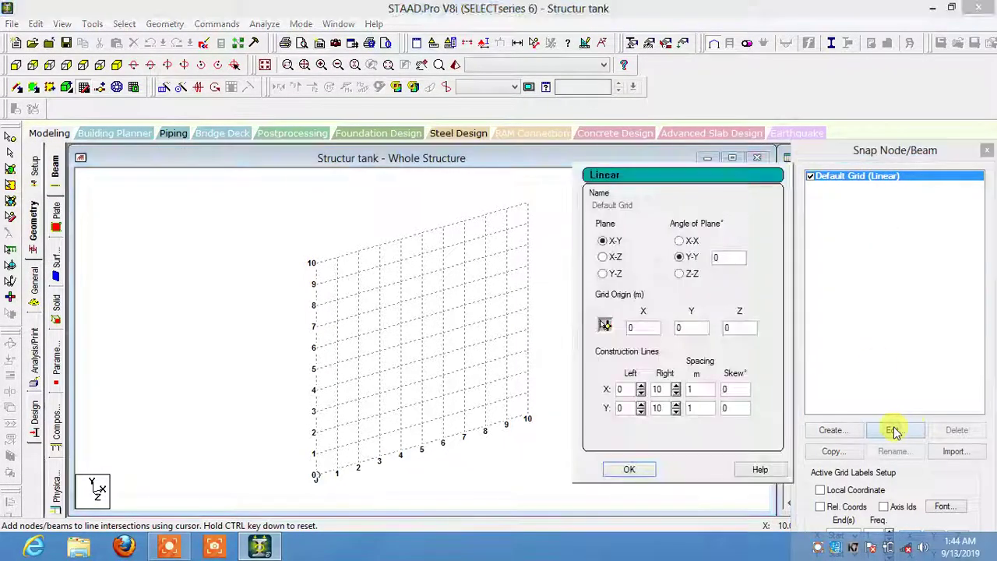
pyautogui.click(691, 387)
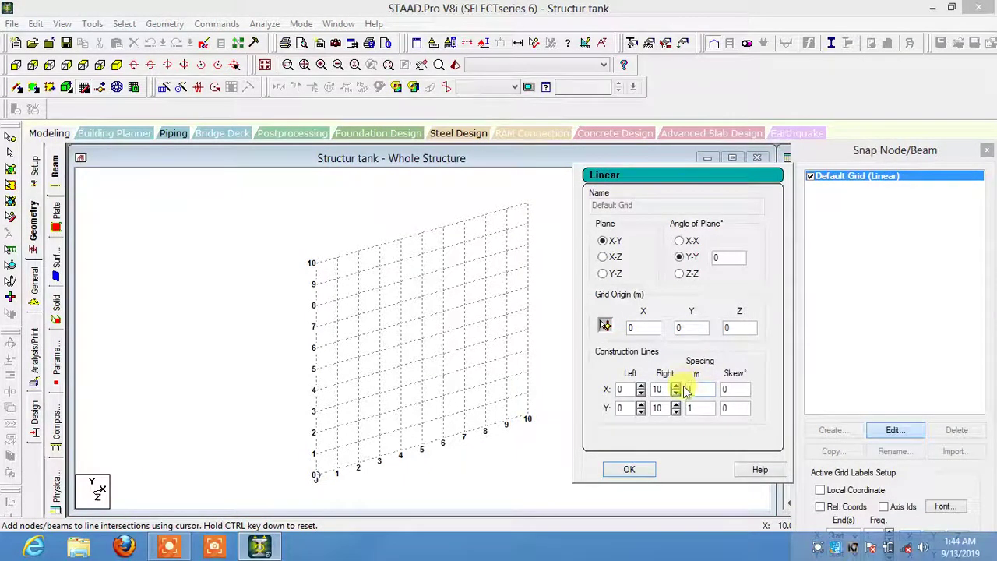
pyautogui.click(677, 406)
pyautogui.click(676, 406)
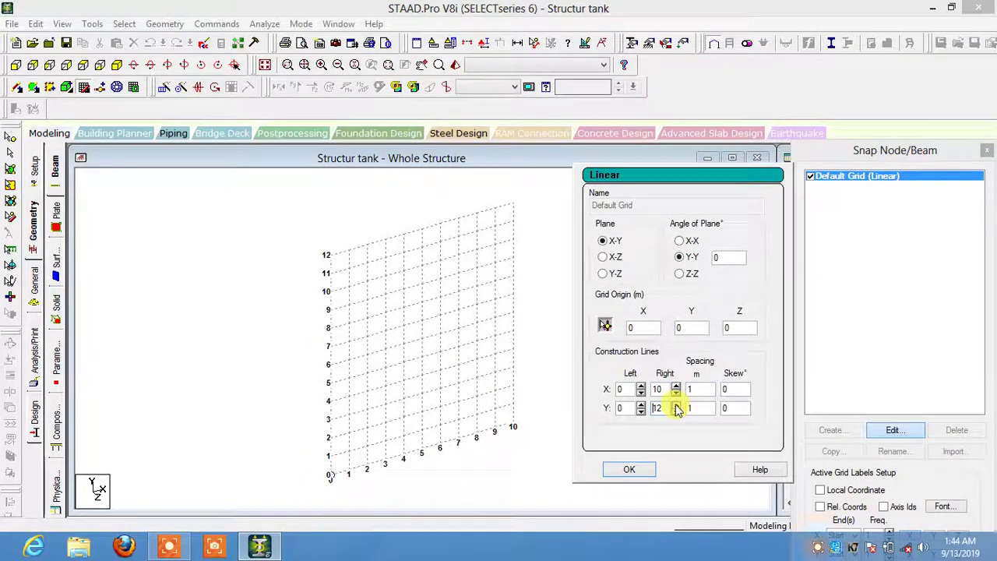
pyautogui.click(676, 406)
pyautogui.click(676, 406)
pyautogui.click(676, 405)
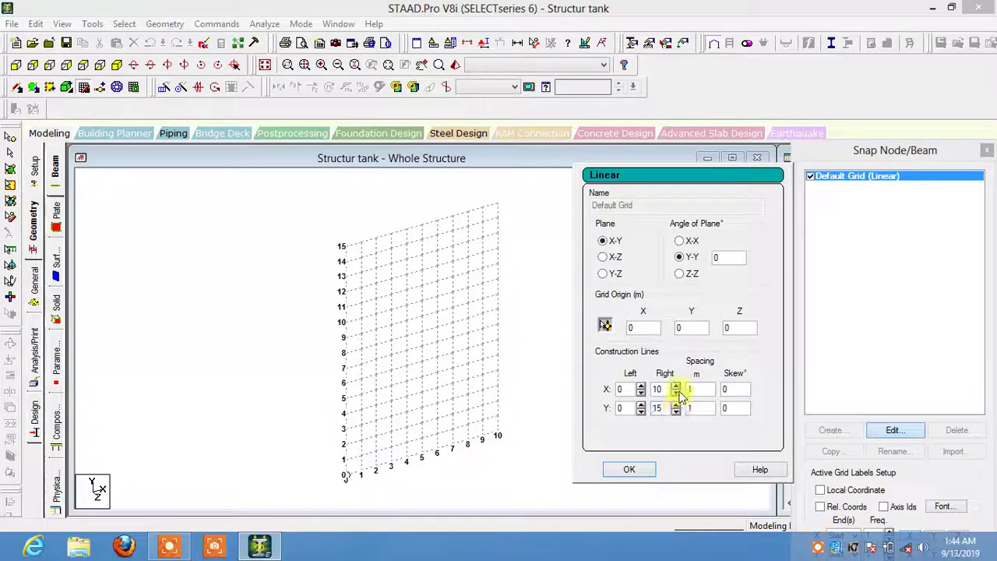
pyautogui.click(676, 393)
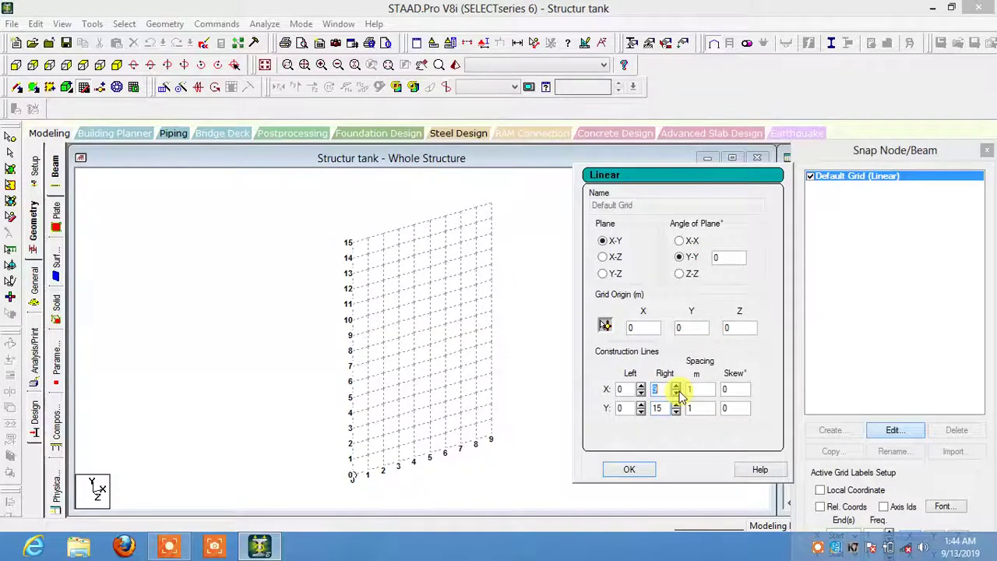
pyautogui.click(676, 393)
pyautogui.click(676, 393)
pyautogui.click(676, 392)
pyautogui.click(676, 392)
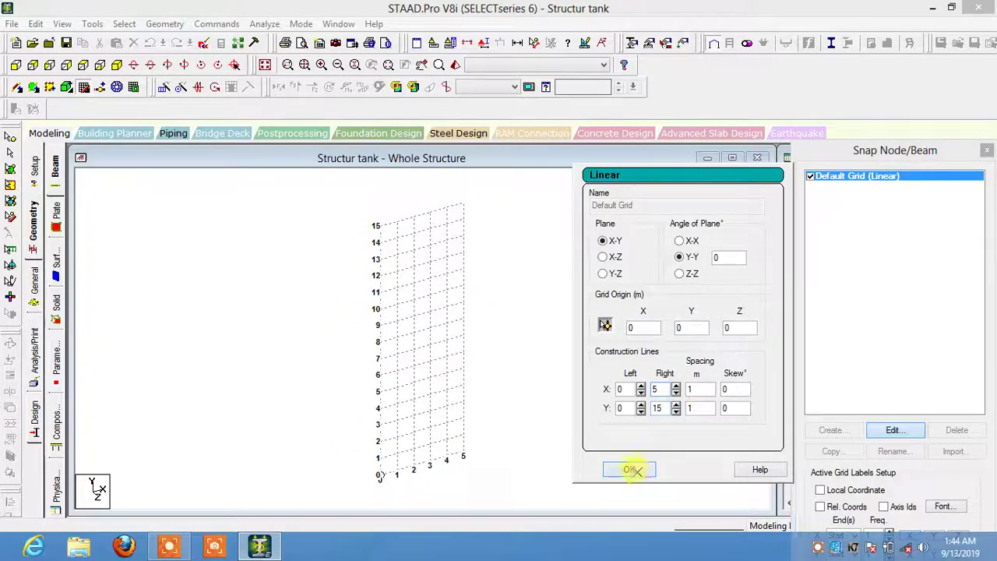
pyautogui.click(631, 469)
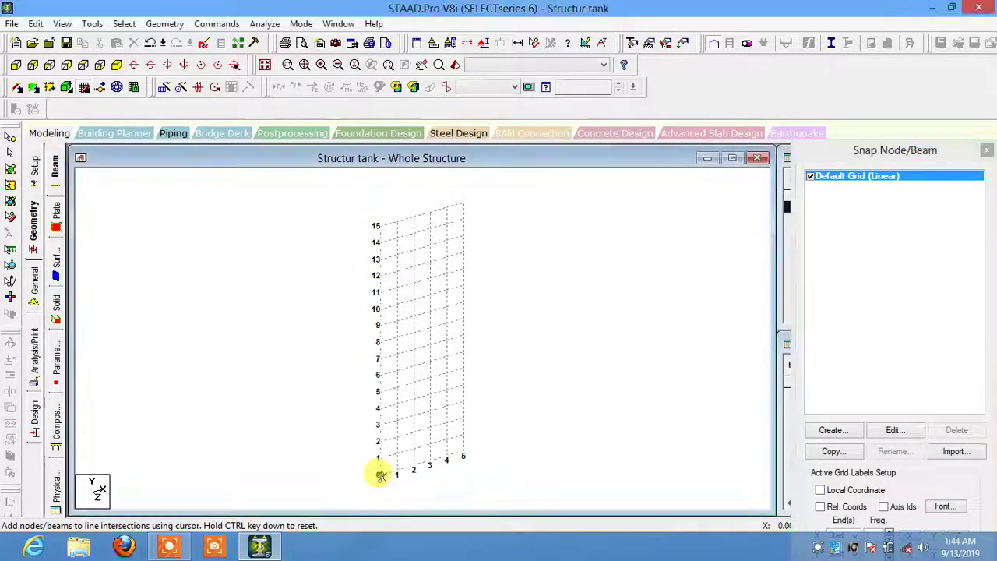
# Draw the 15 m left column, the 5 m top beam and the right column down to 5 m.
pyautogui.click(380, 476)
pyautogui.click(385, 390)
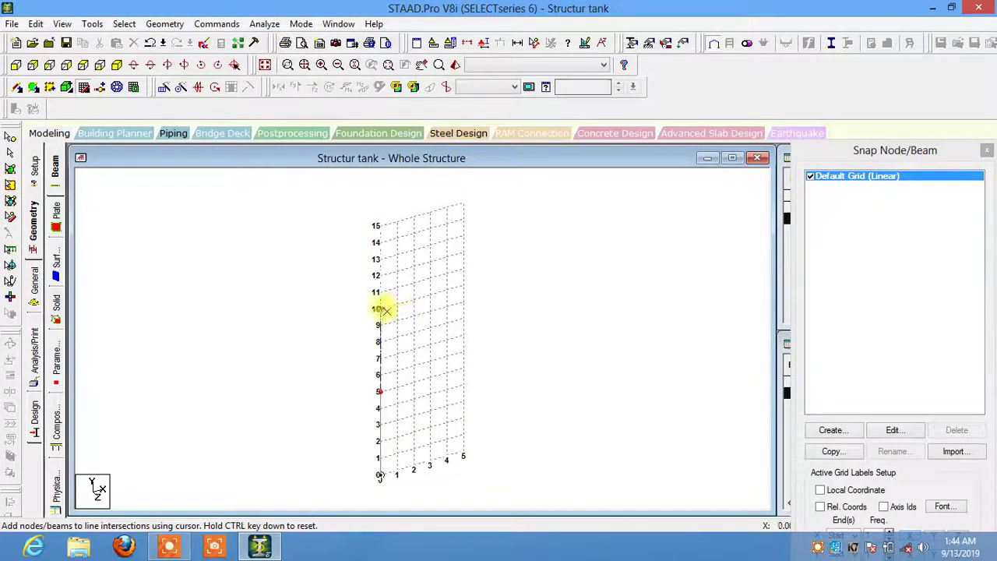
pyautogui.click(379, 309)
pyautogui.click(381, 226)
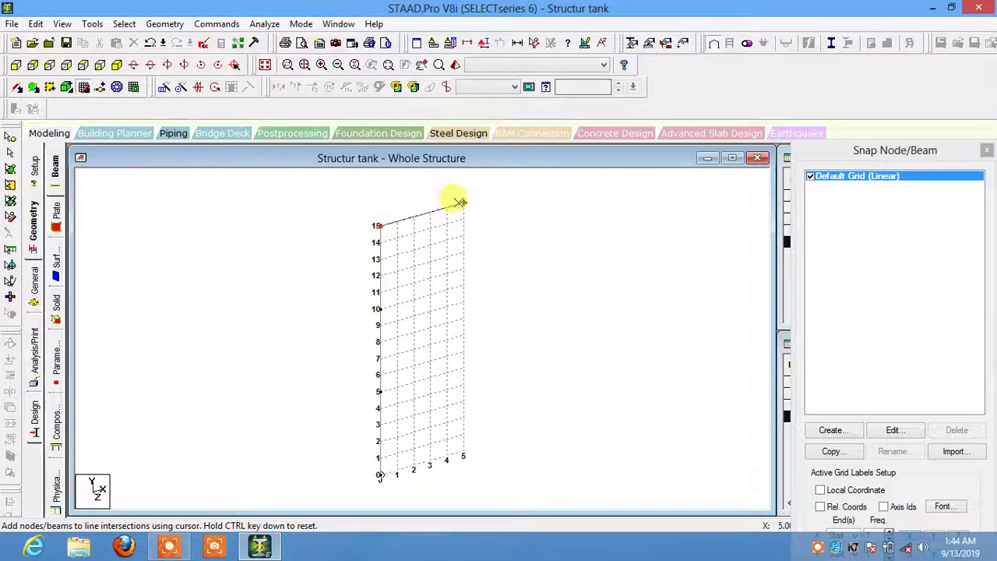
pyautogui.click(463, 203)
pyautogui.click(464, 287)
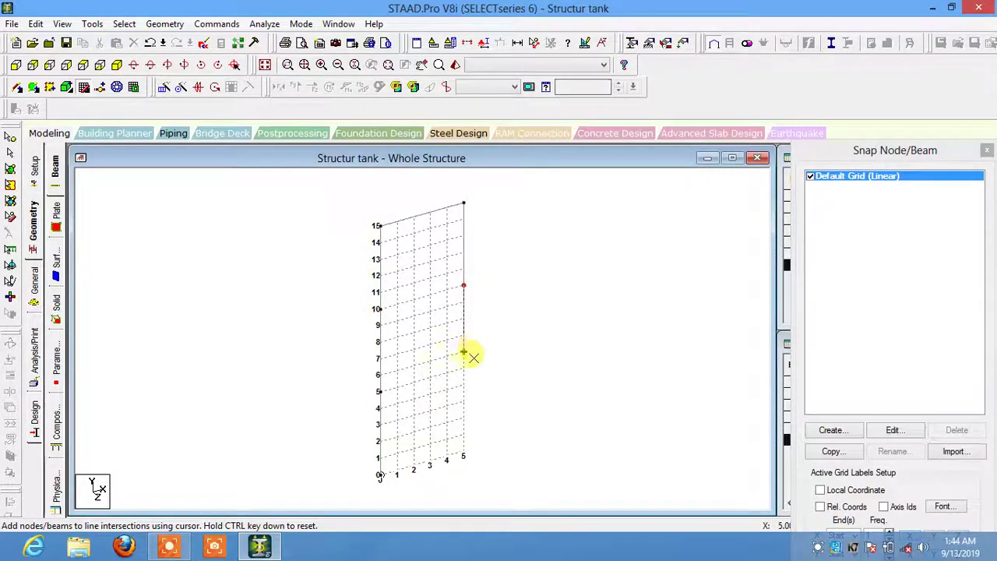
pyautogui.click(463, 368)
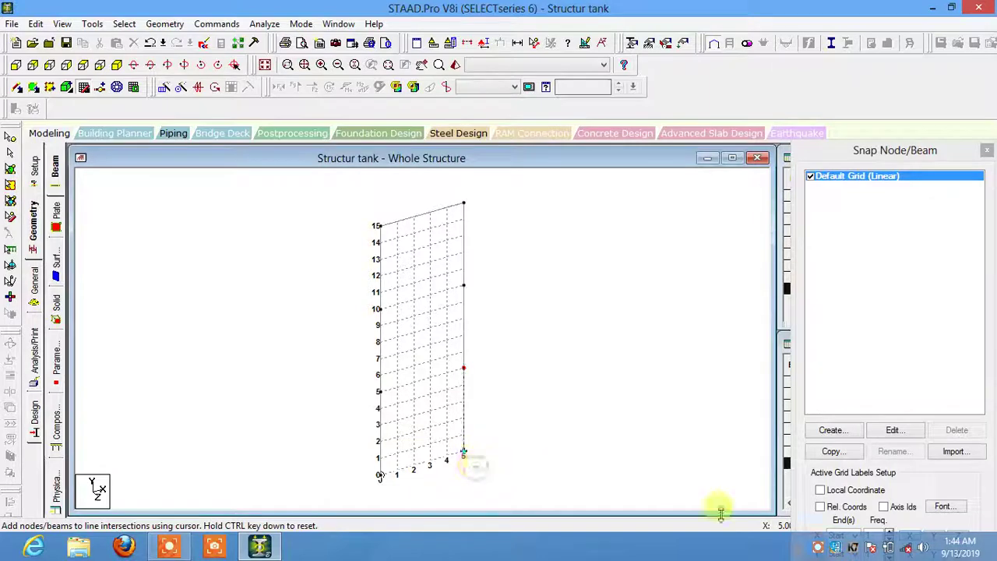
# Add cross beams at the 5 m and 10 m levels, then select the whole frame.
pyautogui.doubleClick(865, 150)
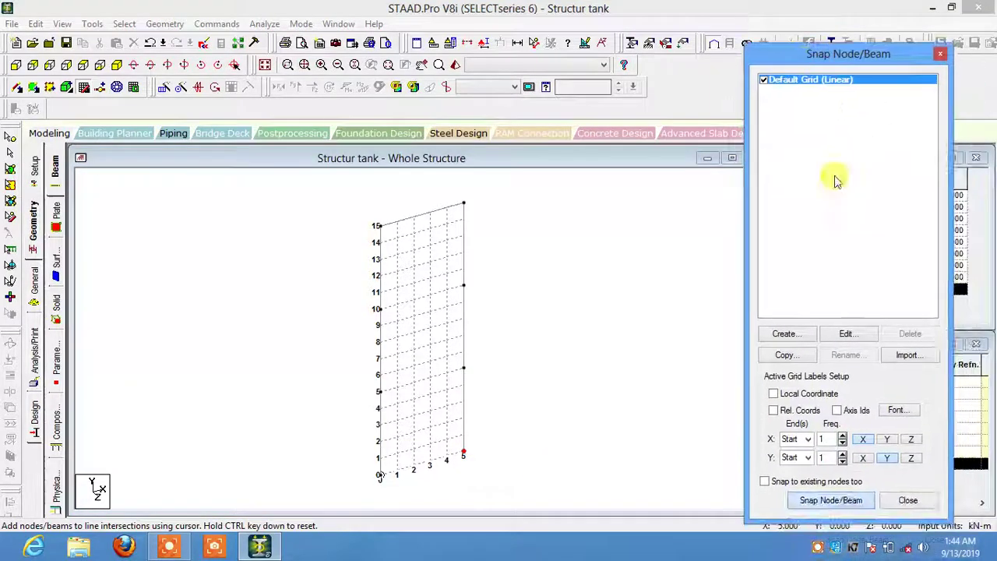
pyautogui.click(811, 503)
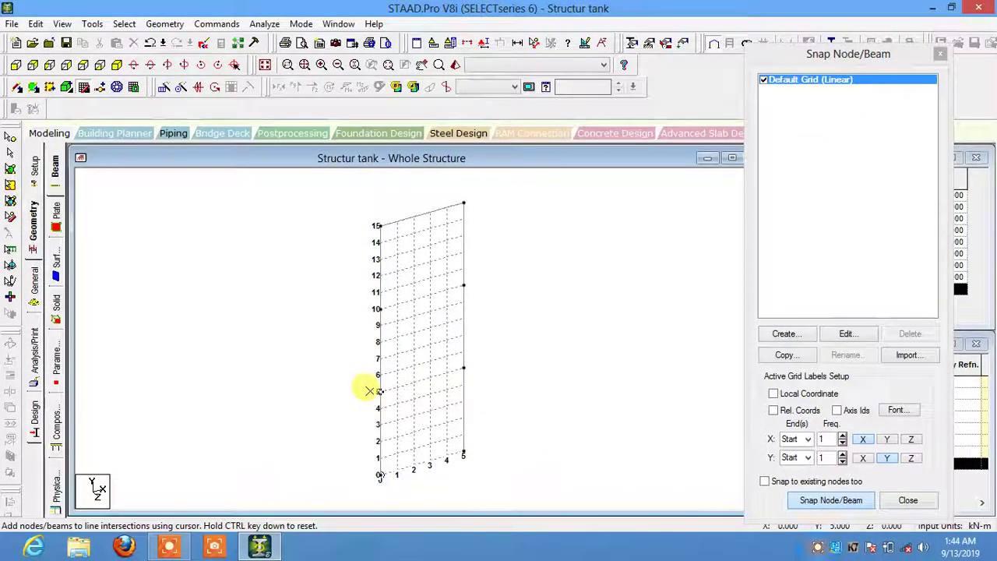
pyautogui.moveTo(370, 391); pyautogui.dragTo(461, 367)
pyautogui.click(787, 502)
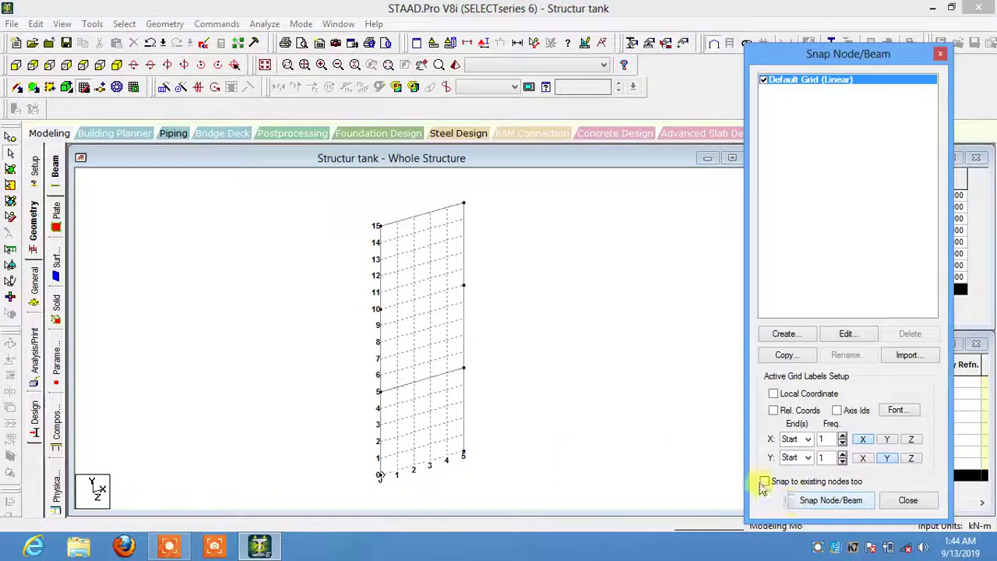
pyautogui.click(837, 506)
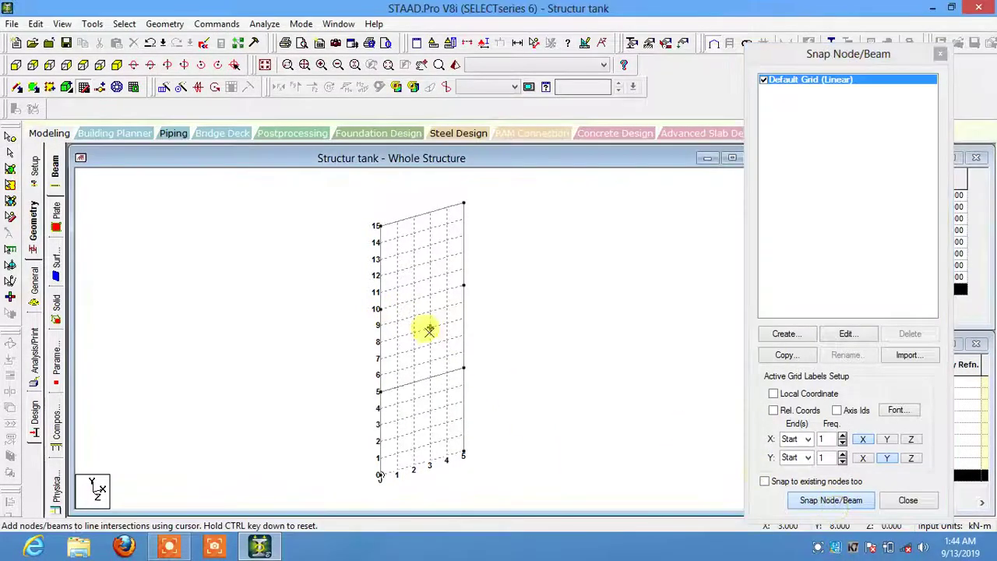
pyautogui.click(464, 287)
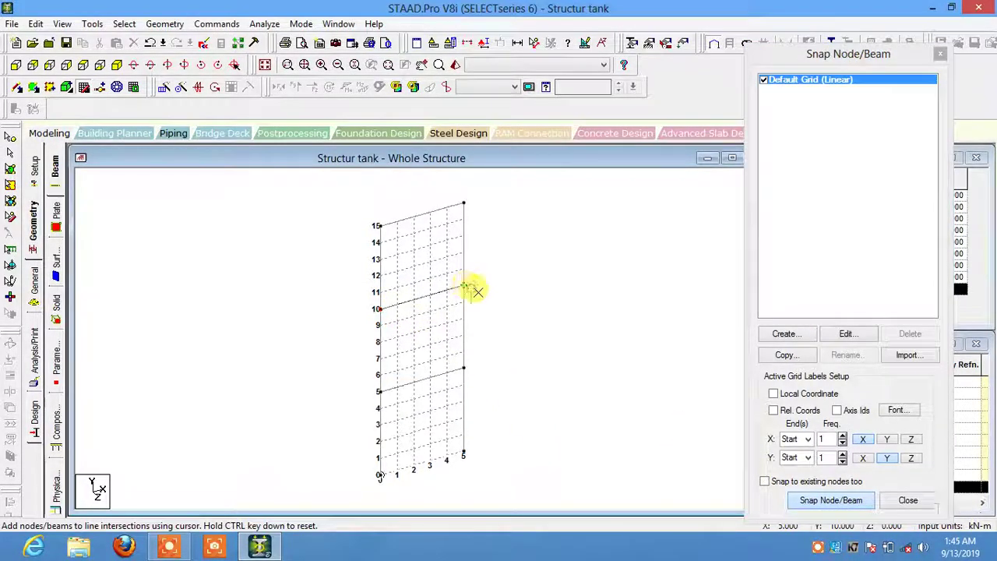
pyautogui.click(807, 501)
pyautogui.click(633, 377)
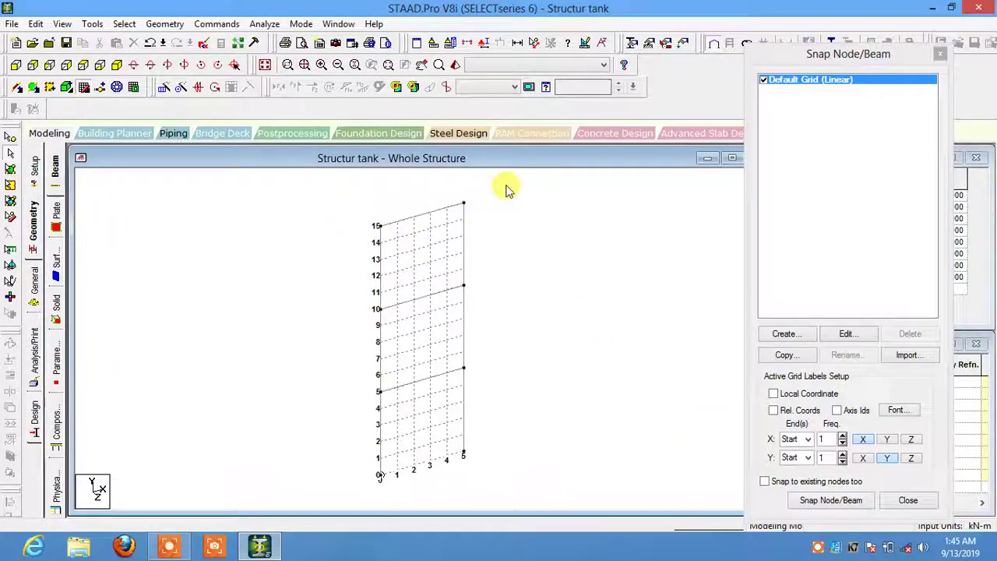
pyautogui.moveTo(506, 185); pyautogui.dragTo(349, 503)
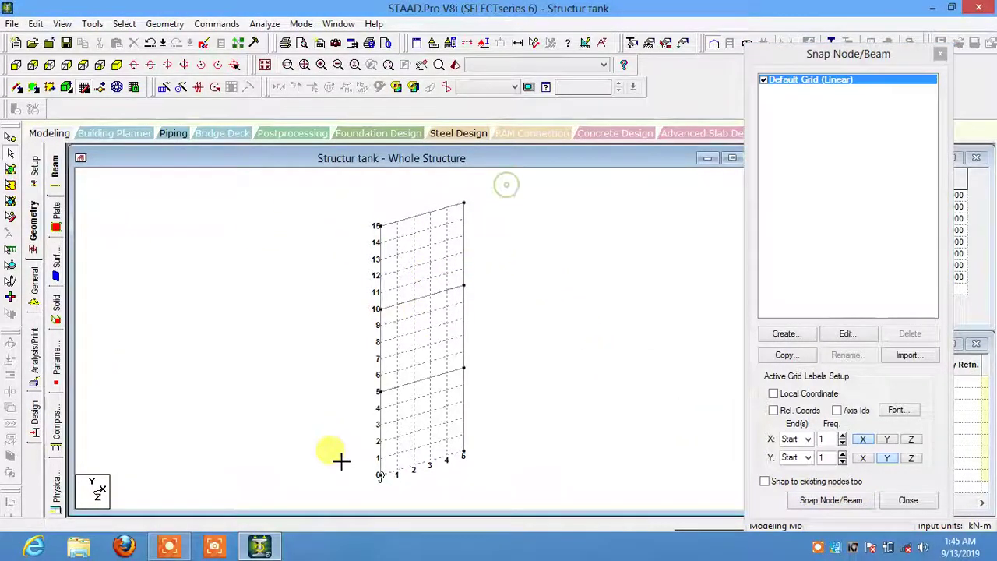
# Repeat the selected frame once 5 m along global Z with linked steps.
pyautogui.click(164, 86)
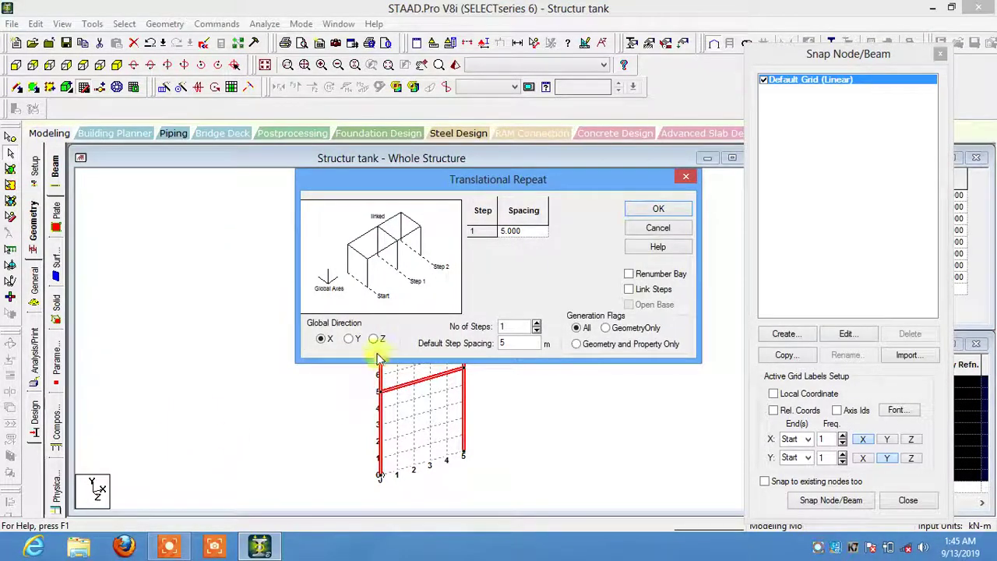
pyautogui.click(373, 339)
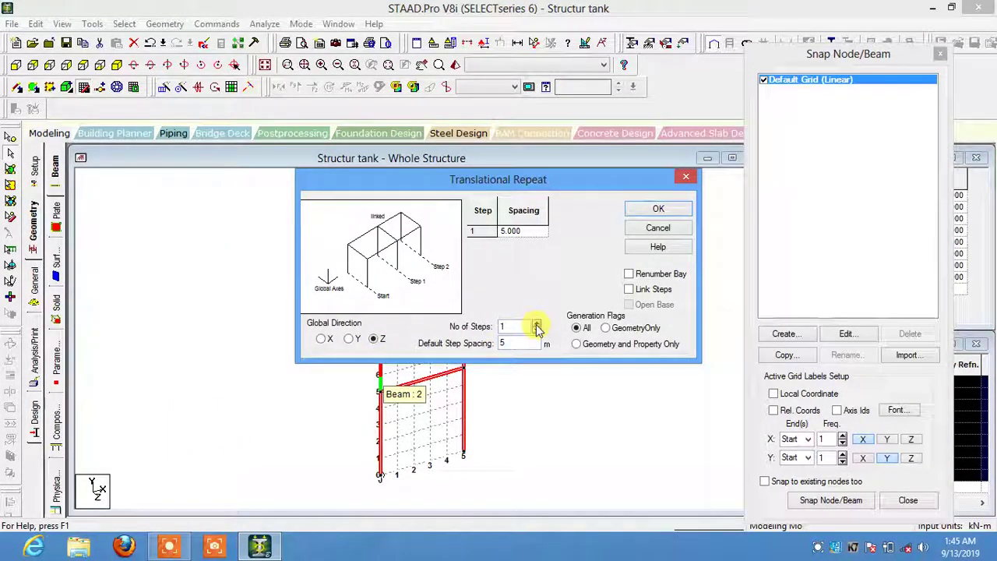
pyautogui.click(656, 289)
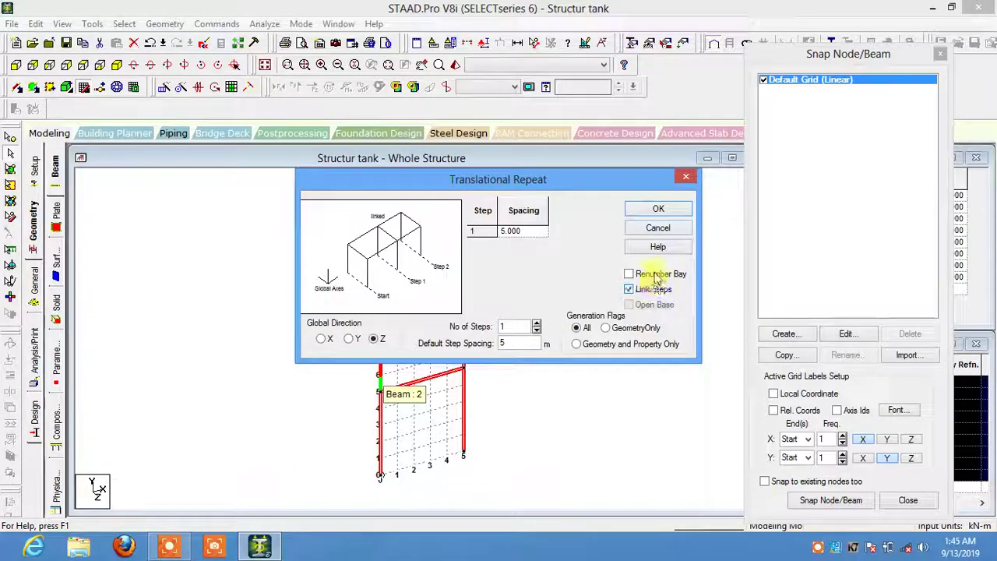
pyautogui.click(659, 211)
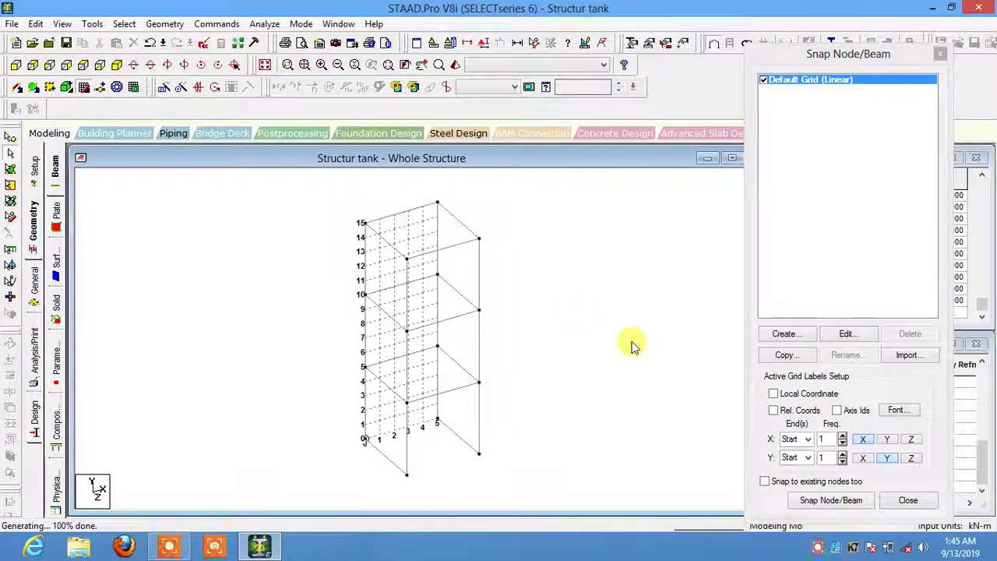
pyautogui.click(939, 58)
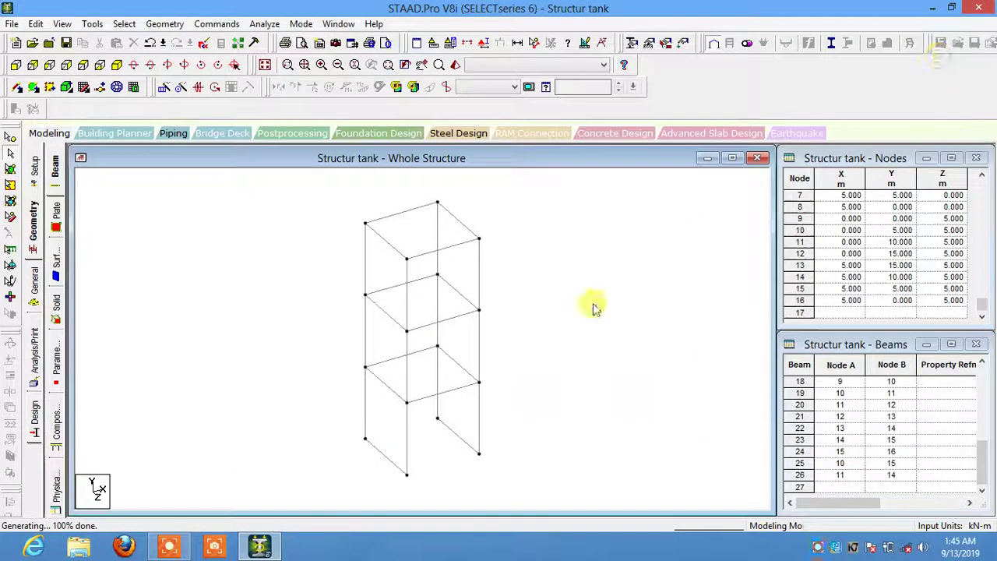
# Delete ground-level beams 17 and 10.
pyautogui.click(458, 435)
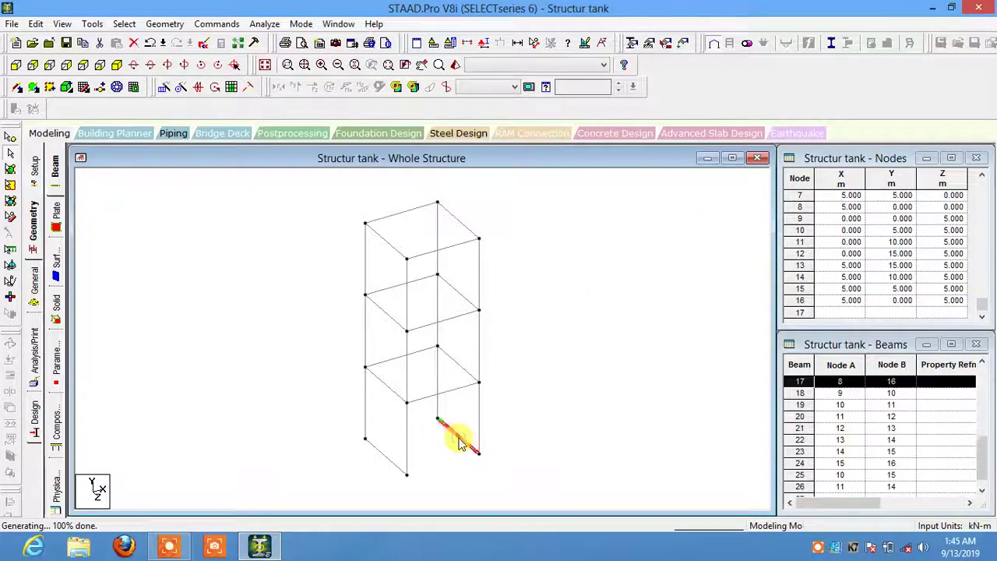
pyautogui.click(134, 43)
pyautogui.click(549, 307)
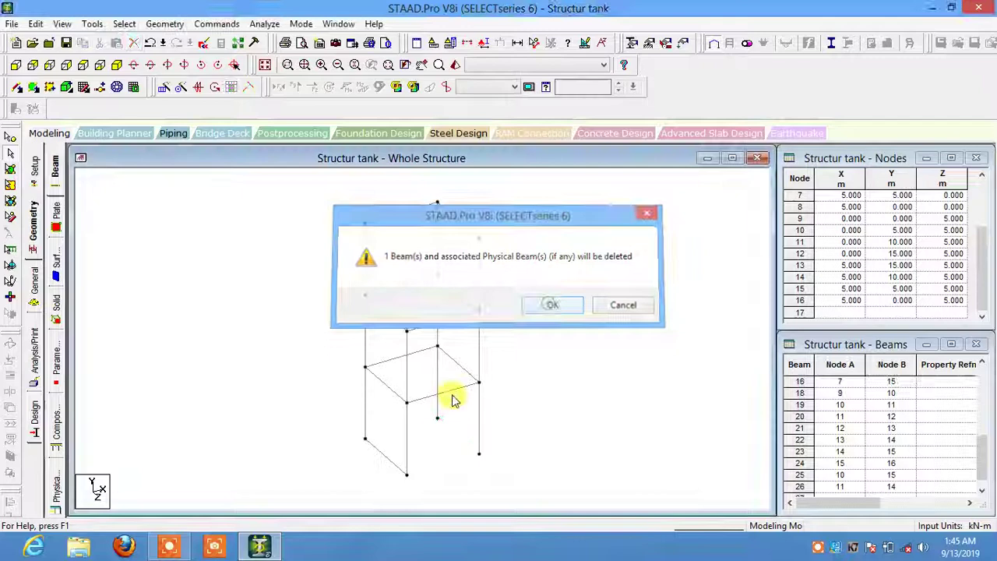
pyautogui.click(384, 456)
pyautogui.click(134, 43)
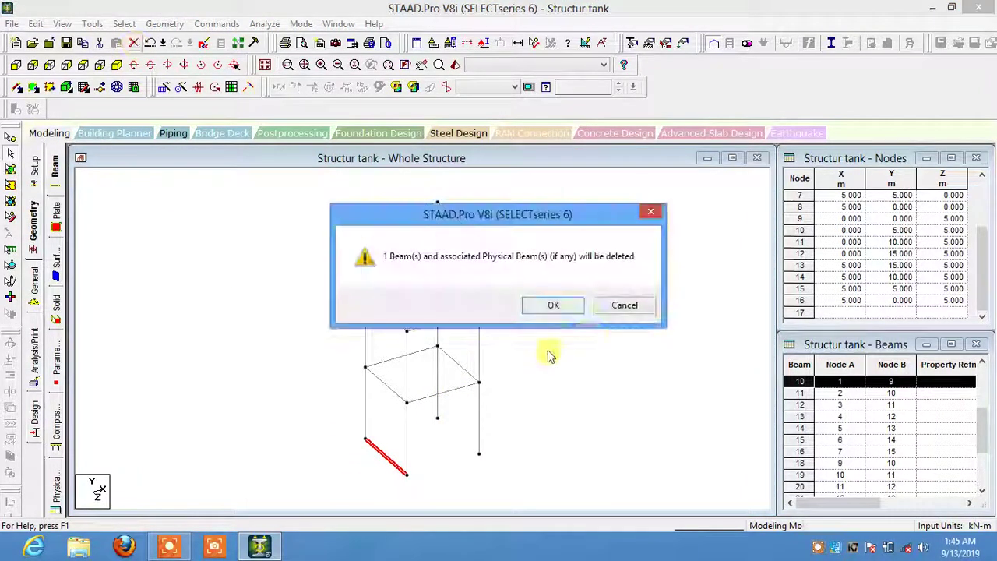
pyautogui.click(553, 305)
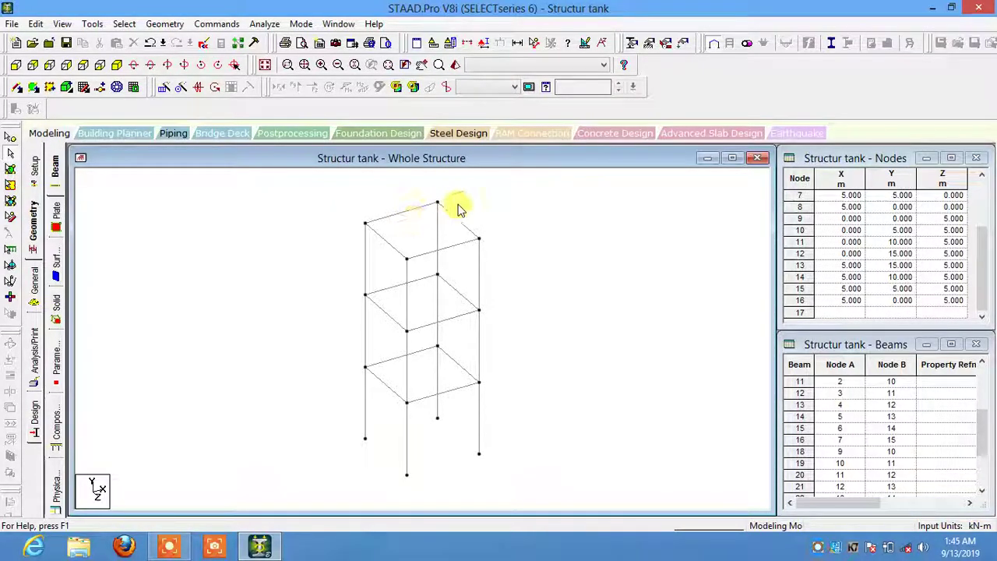
# Mesh the top-storey Z = 5 m wall into a 10 × 10 quadrilateral plate grid.
pyautogui.click(165, 24)
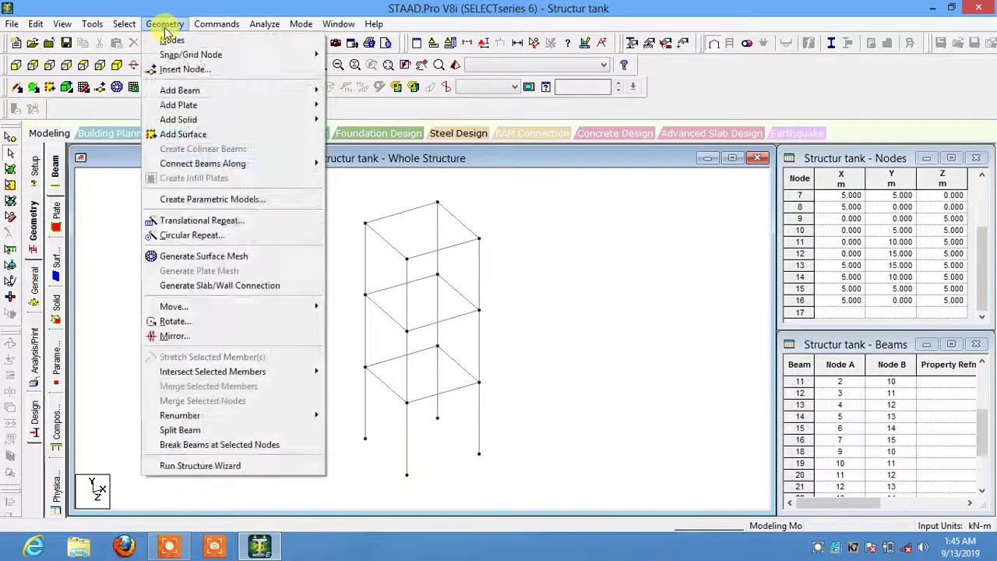
pyautogui.click(203, 261)
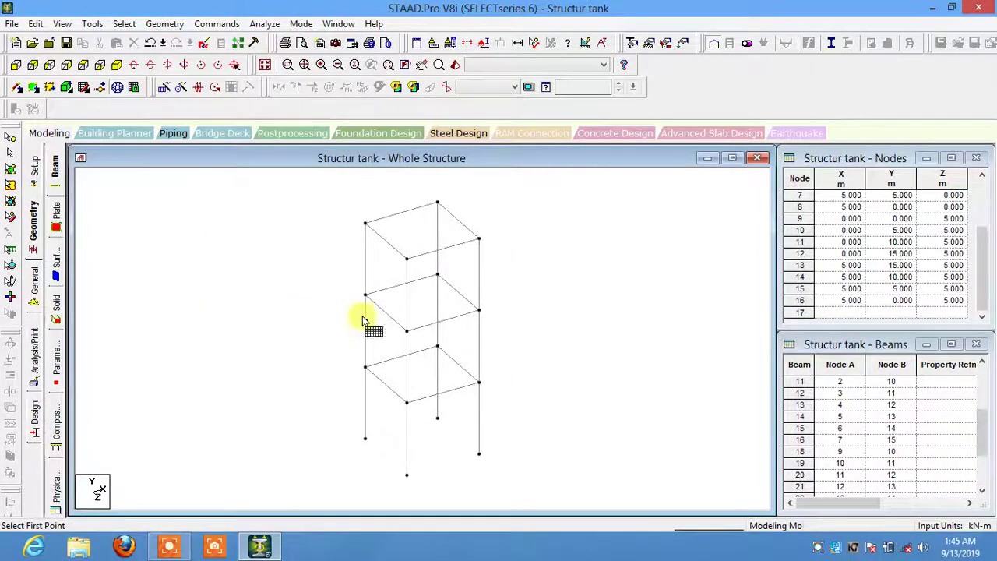
pyautogui.click(407, 258)
pyautogui.click(407, 331)
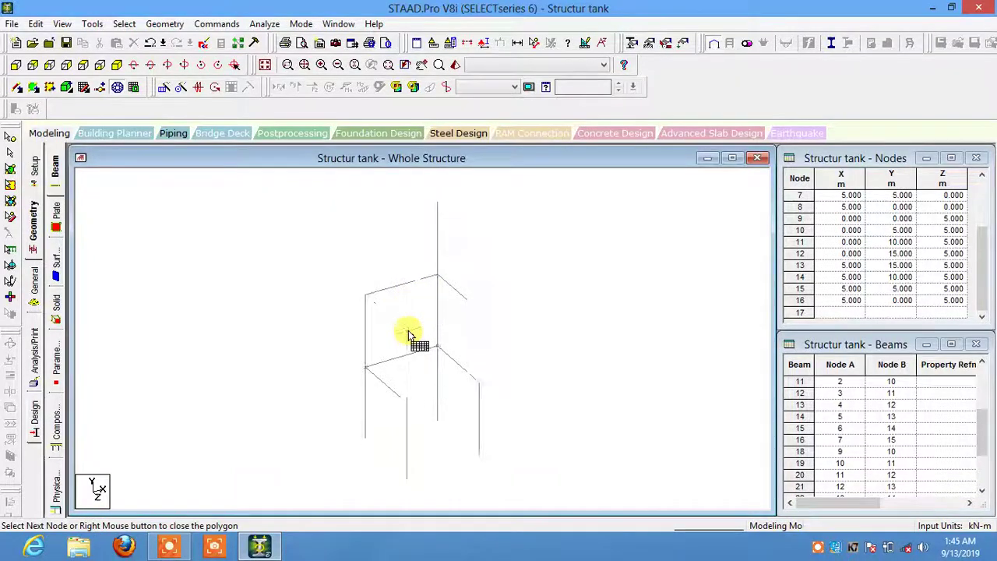
pyautogui.click(478, 311)
pyautogui.click(479, 237)
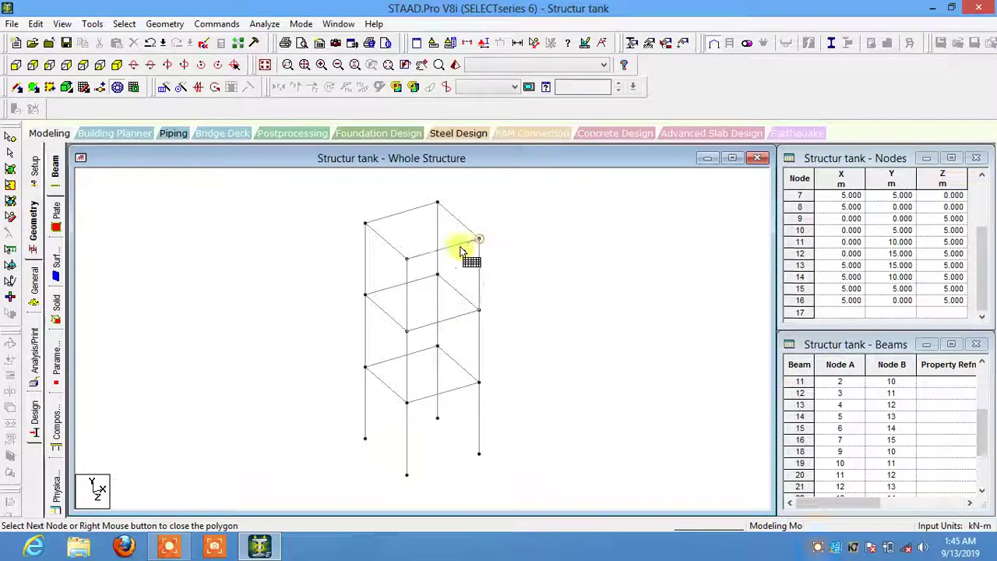
pyautogui.click(406, 258)
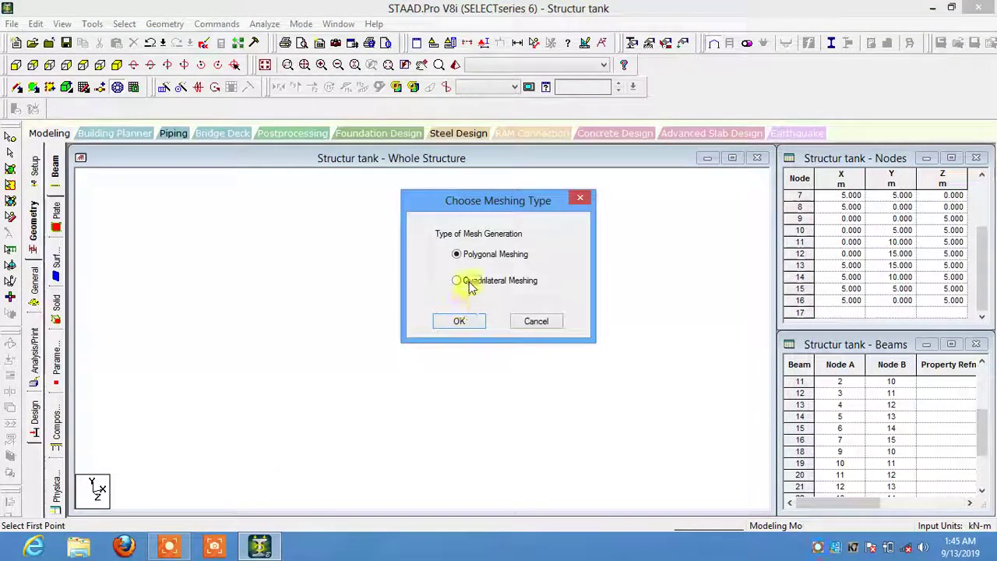
pyautogui.click(457, 280)
pyautogui.click(459, 326)
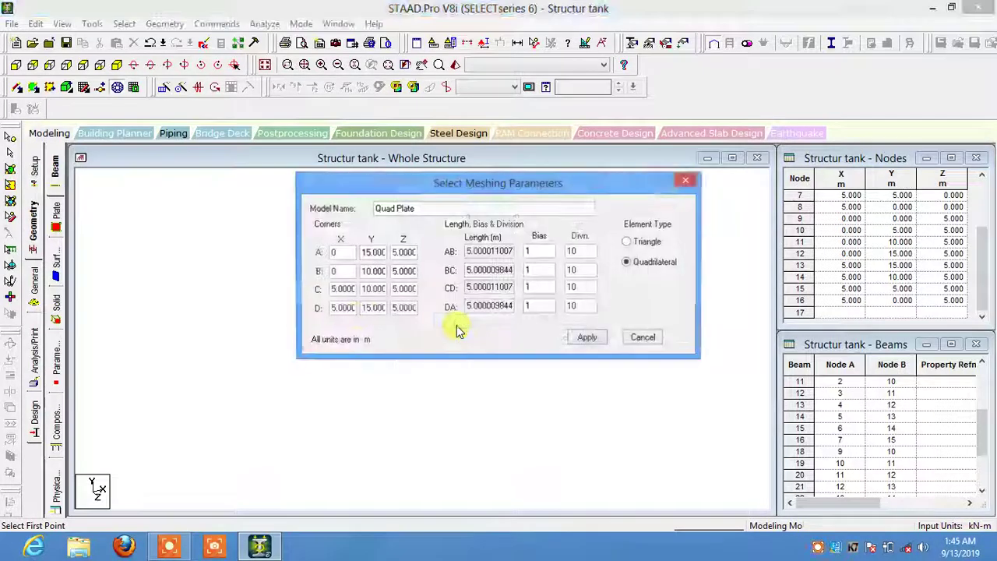
pyautogui.click(587, 337)
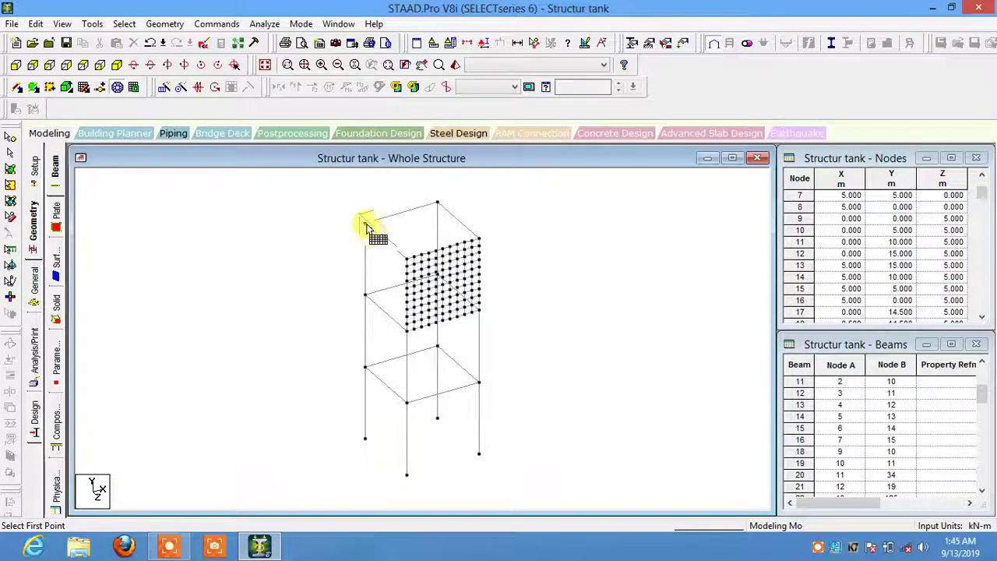
# Mesh the second upper wall with 10 × 10 quadrilateral plates.
pyautogui.click(437, 203)
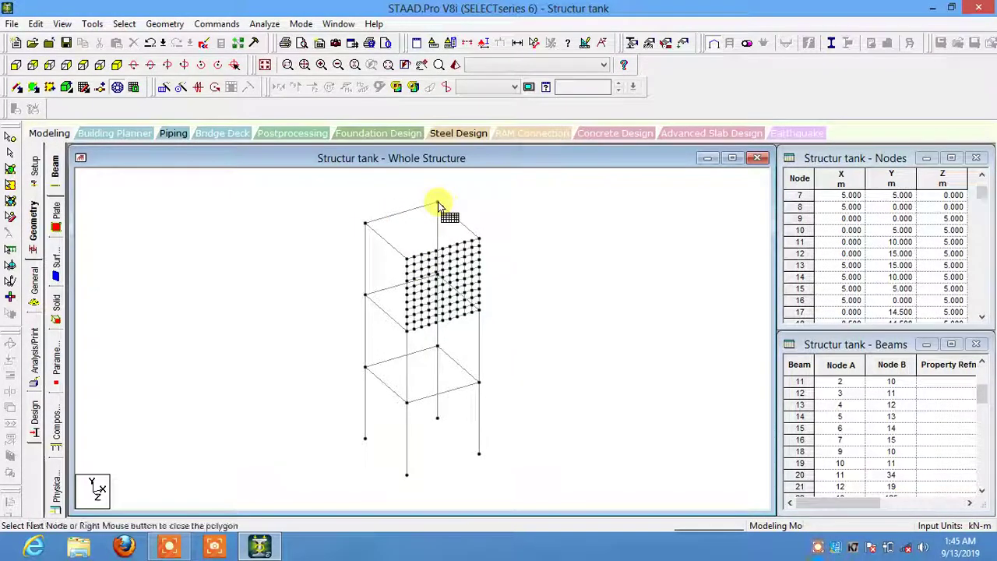
pyautogui.scroll(1, 452, 280)
pyautogui.scroll(1, 452, 272)
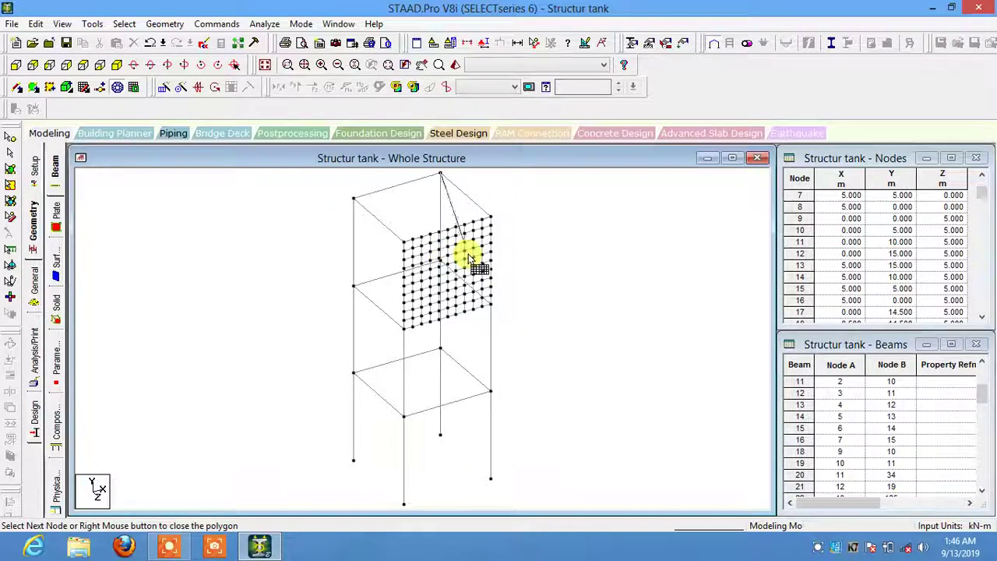
pyautogui.rightClick(324, 223)
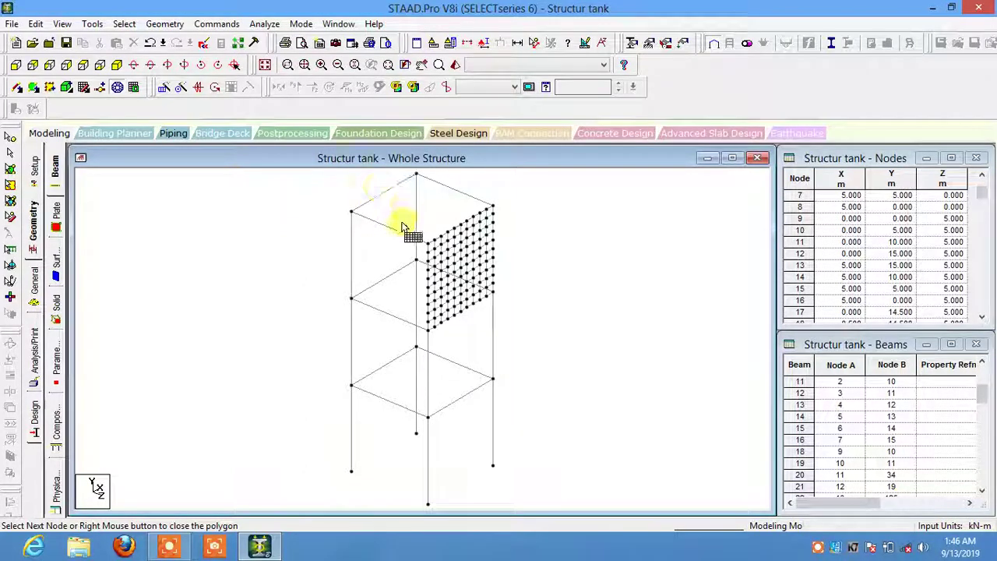
pyautogui.click(417, 258)
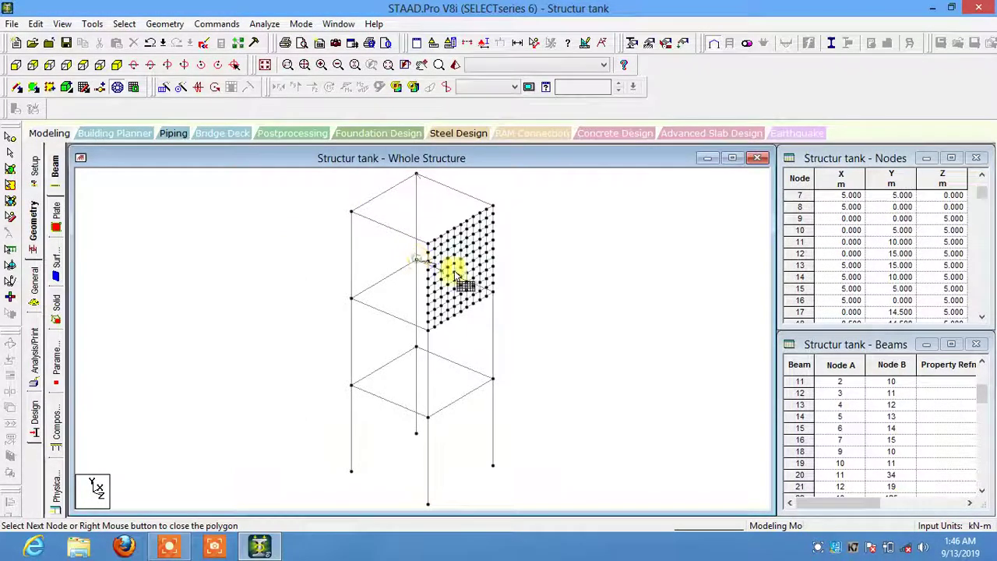
pyautogui.click(492, 290)
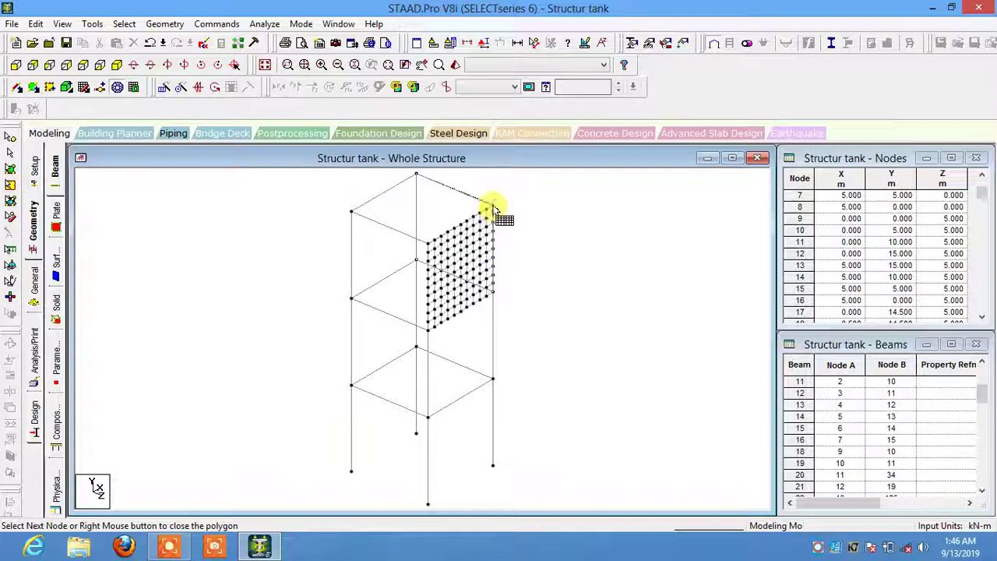
pyautogui.click(417, 173)
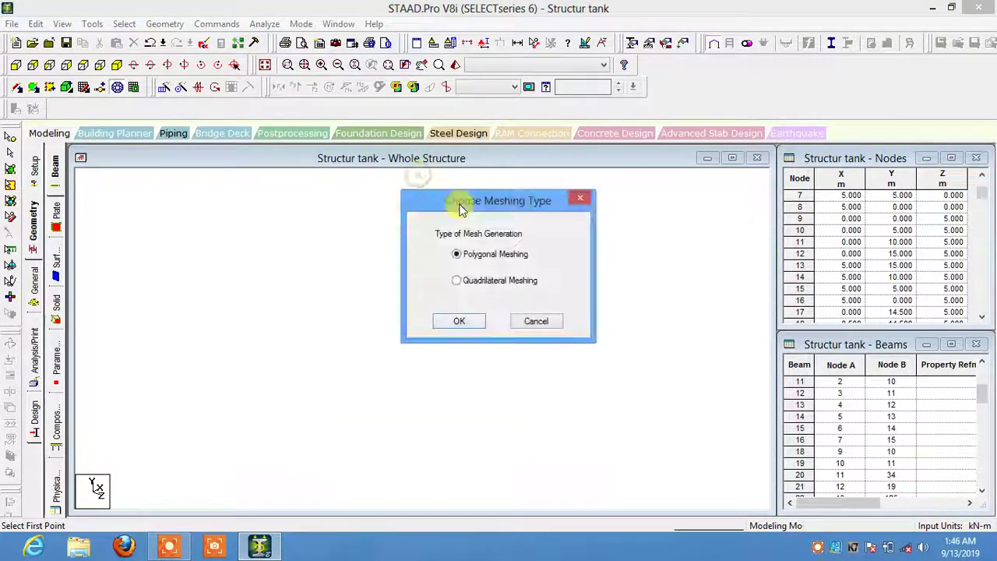
pyautogui.click(494, 282)
pyautogui.click(460, 321)
pyautogui.click(588, 338)
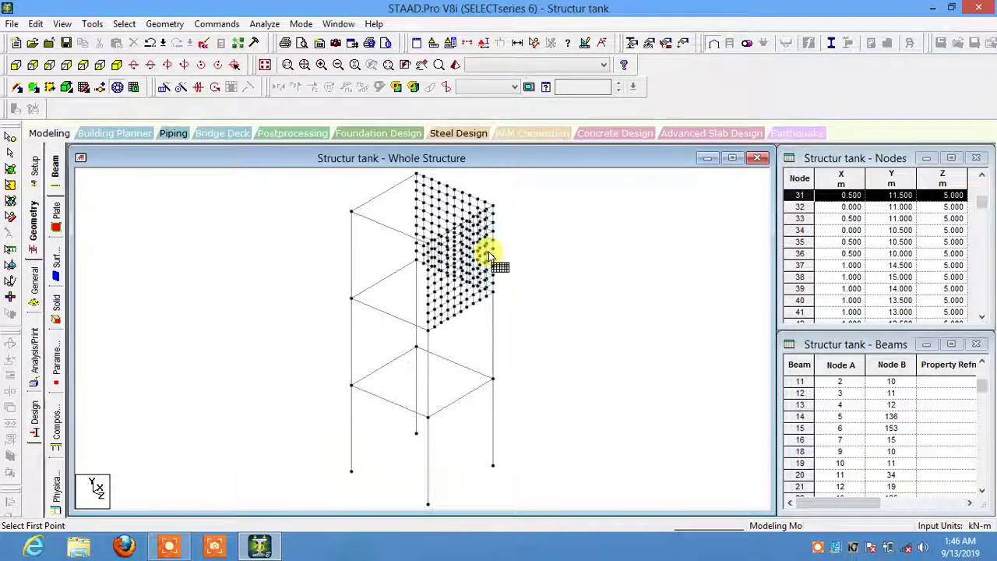
# Mesh the third upper wall with 10 × 10 quadrilateral plates.
pyautogui.click(351, 212)
pyautogui.click(352, 298)
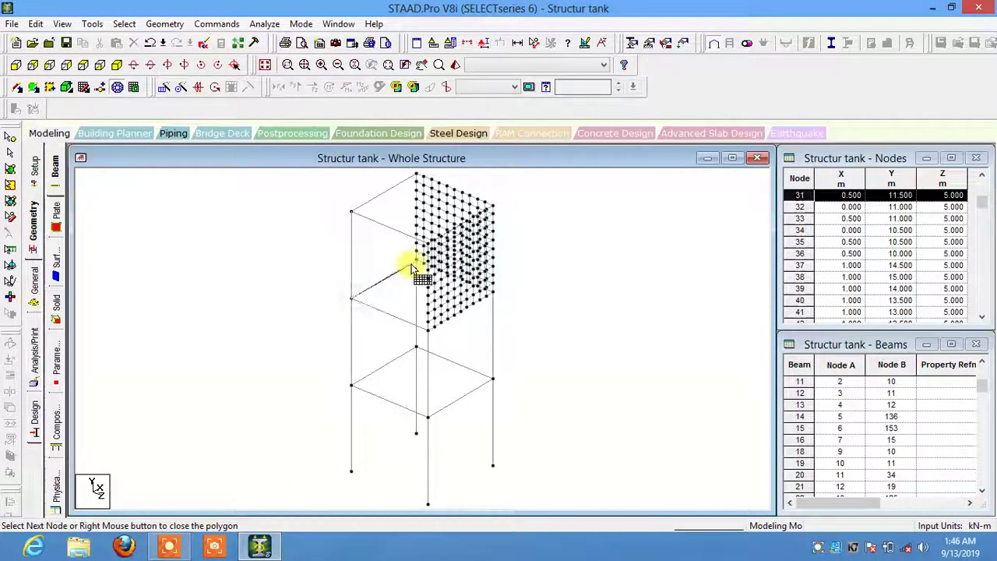
pyautogui.click(416, 177)
pyautogui.click(351, 211)
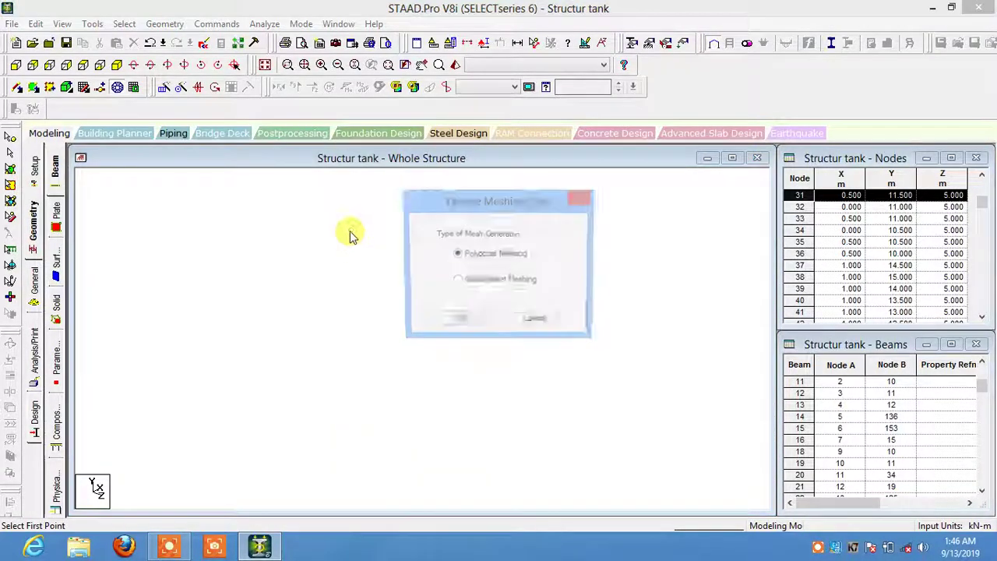
pyautogui.click(455, 281)
pyautogui.click(459, 321)
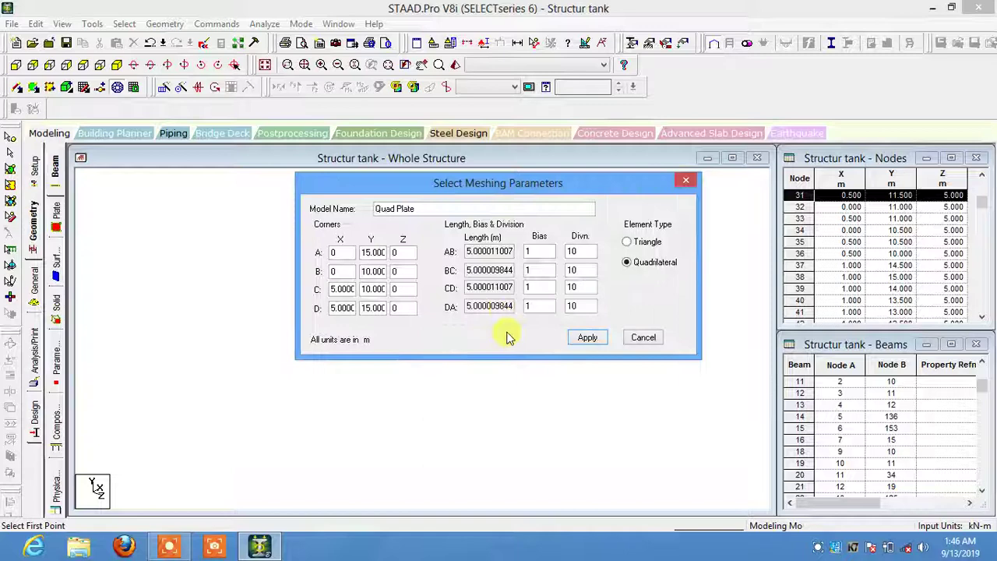
pyautogui.click(588, 337)
# Mesh the fourth upper wall with 10 × 10 quadrilateral plates.
pyautogui.click(354, 217)
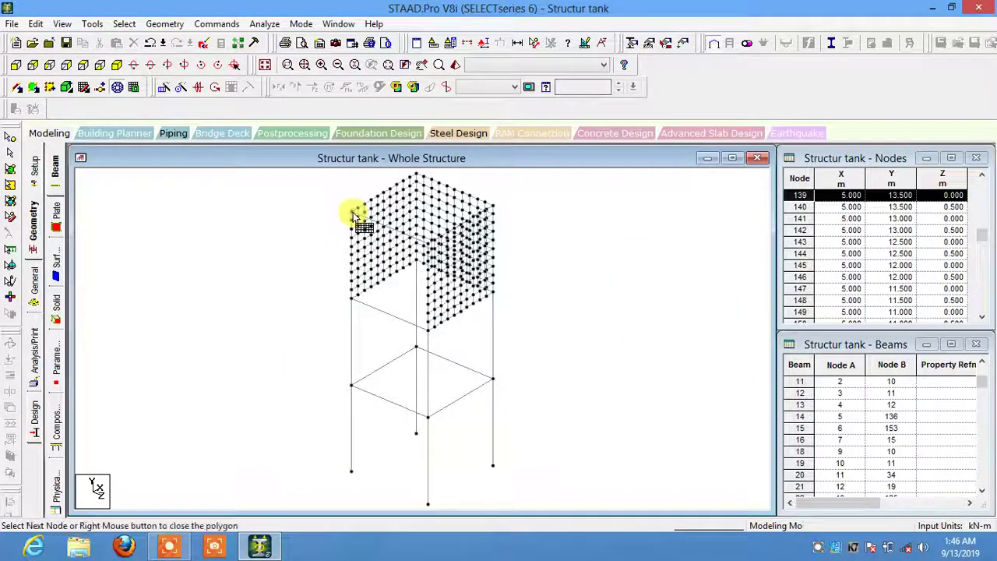
pyautogui.click(363, 310)
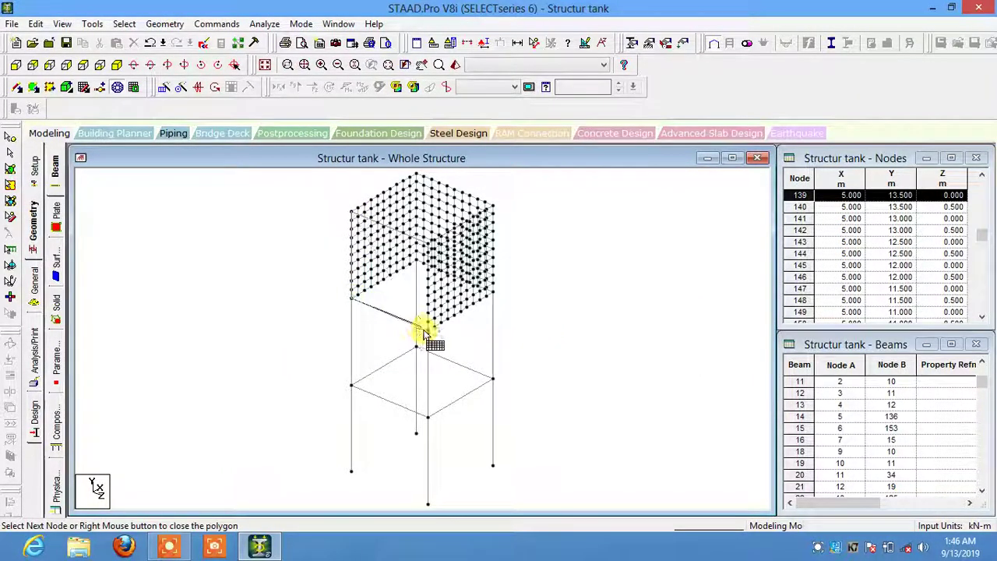
pyautogui.click(425, 328)
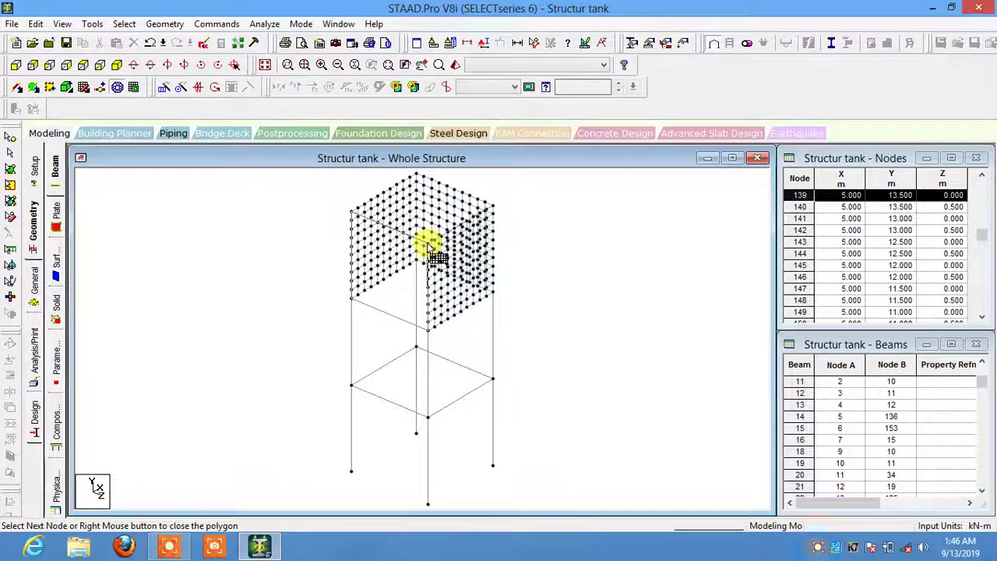
pyautogui.click(356, 216)
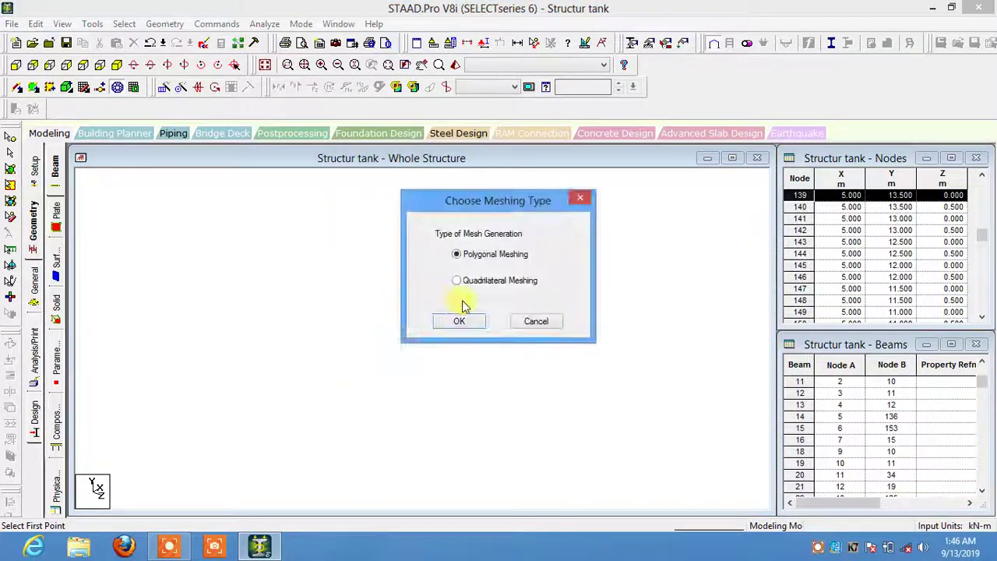
pyautogui.click(471, 285)
pyautogui.click(460, 321)
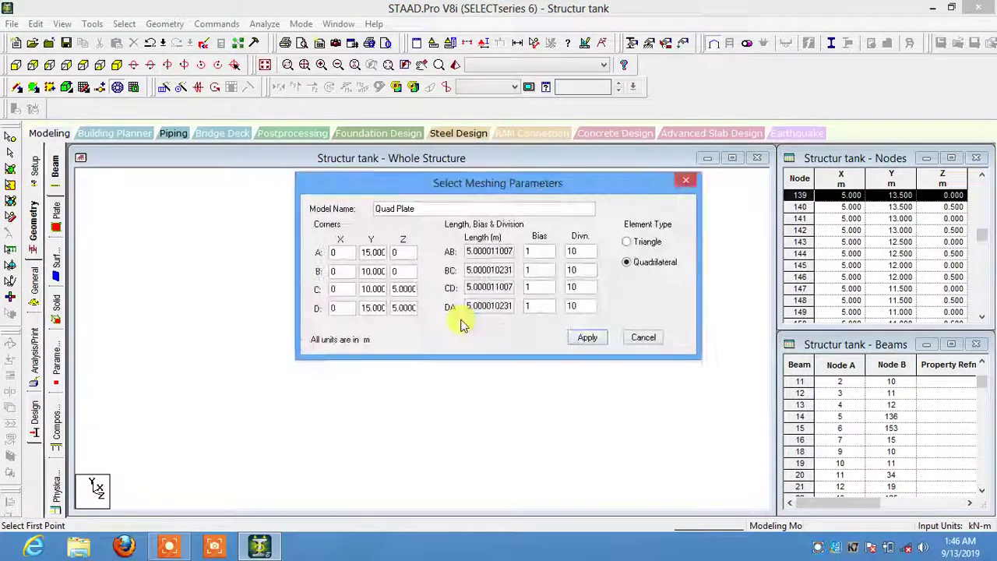
pyautogui.click(588, 338)
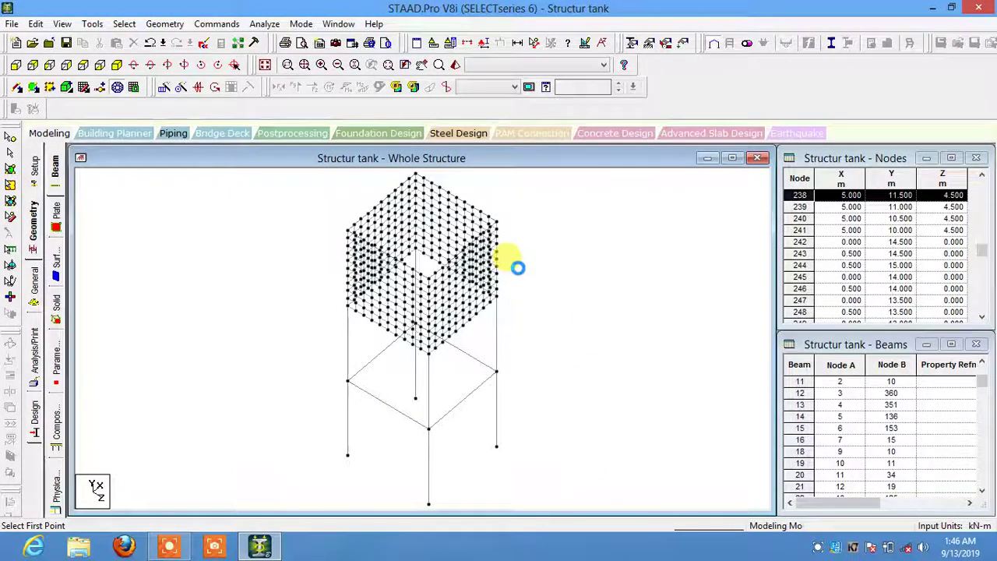
# Mesh the tank floor at Y = 10 m with quadrilateral plates.
pyautogui.press('Up')
pyautogui.press('Up')
pyautogui.press('Up')
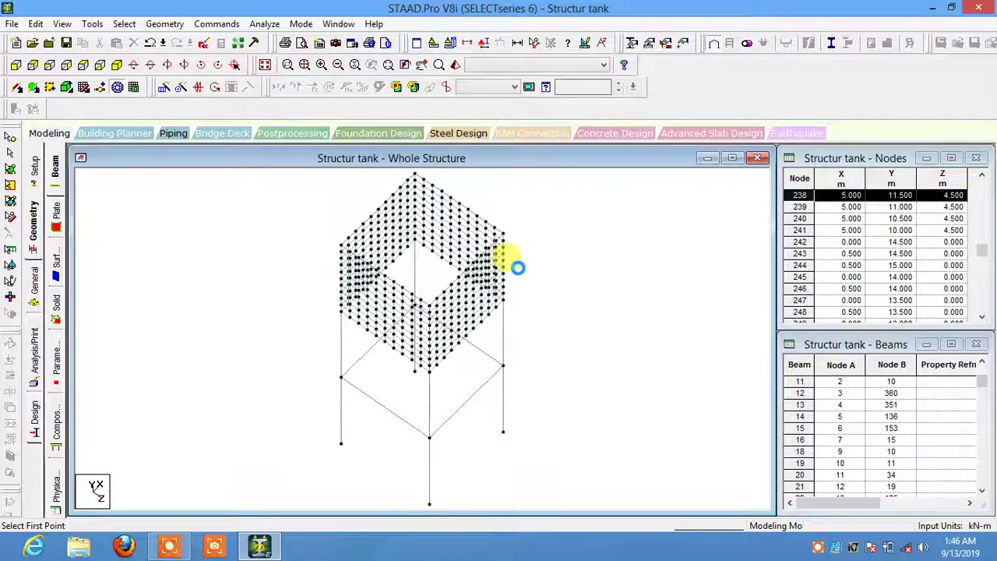
pyautogui.press('Down')
pyautogui.press('Down')
pyautogui.press('Down')
pyautogui.press('Down')
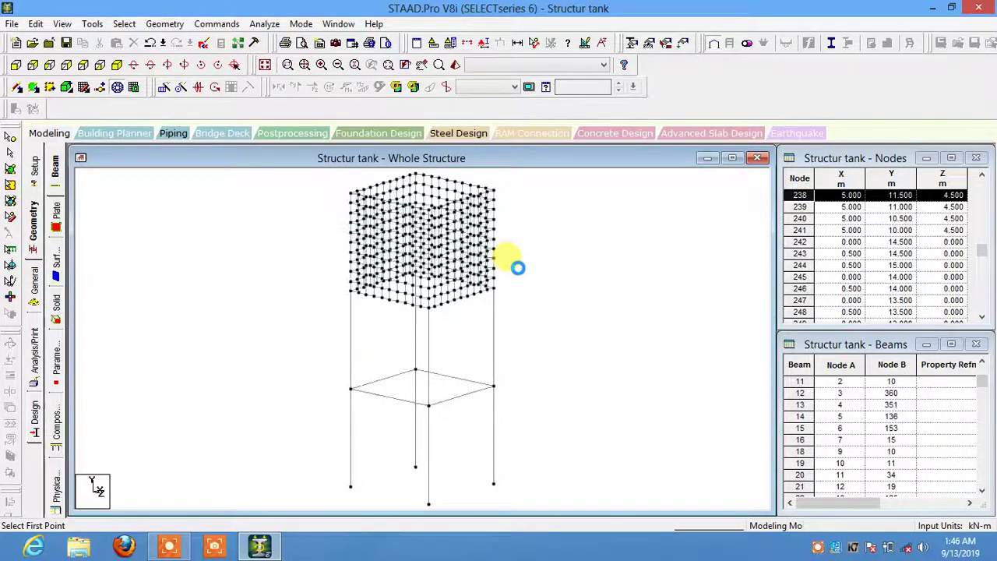
pyautogui.press('Down')
pyautogui.press('Down')
pyautogui.press('Down')
pyautogui.press('Down')
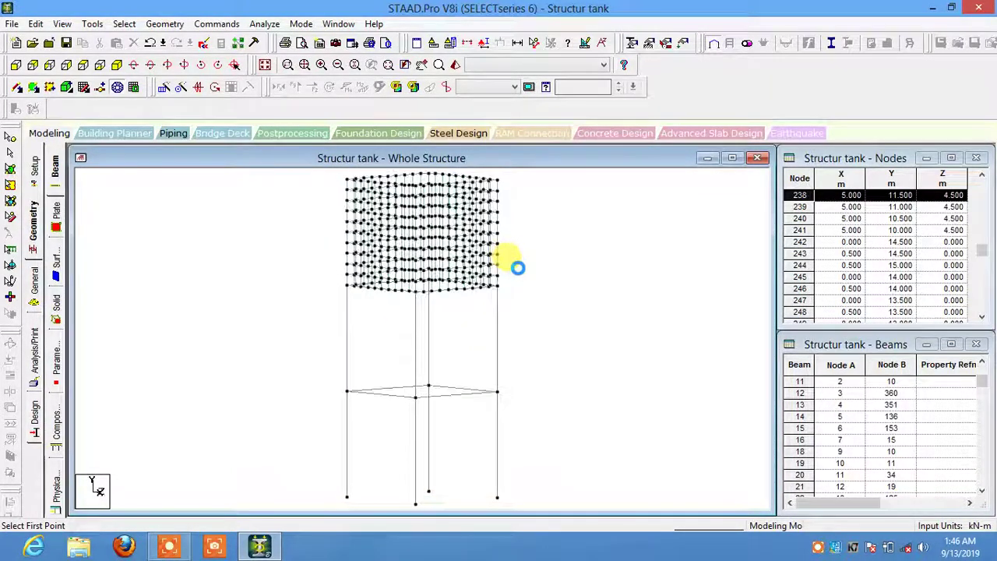
pyautogui.press('Right')
pyautogui.press('Up')
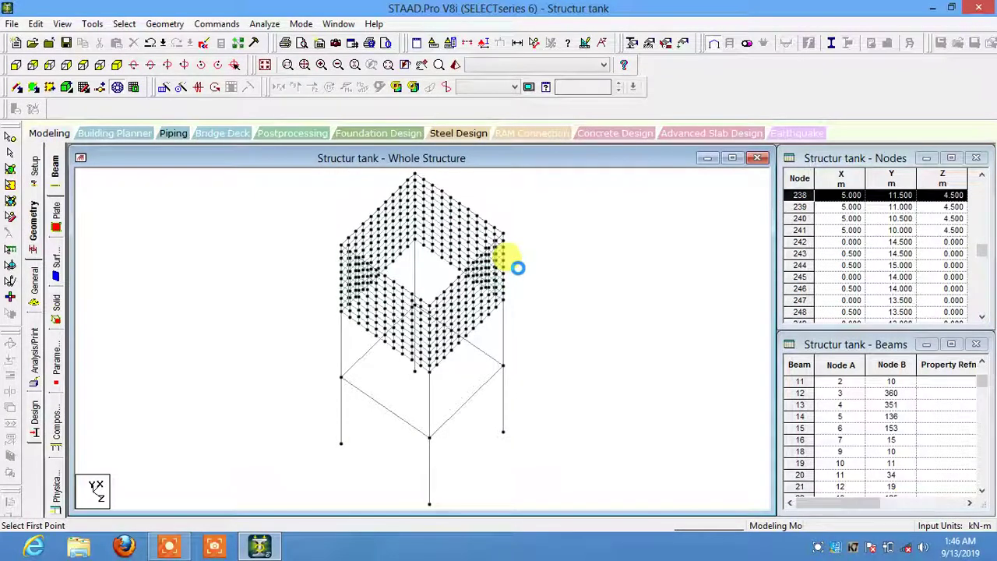
pyautogui.press('Down')
pyautogui.press('Down')
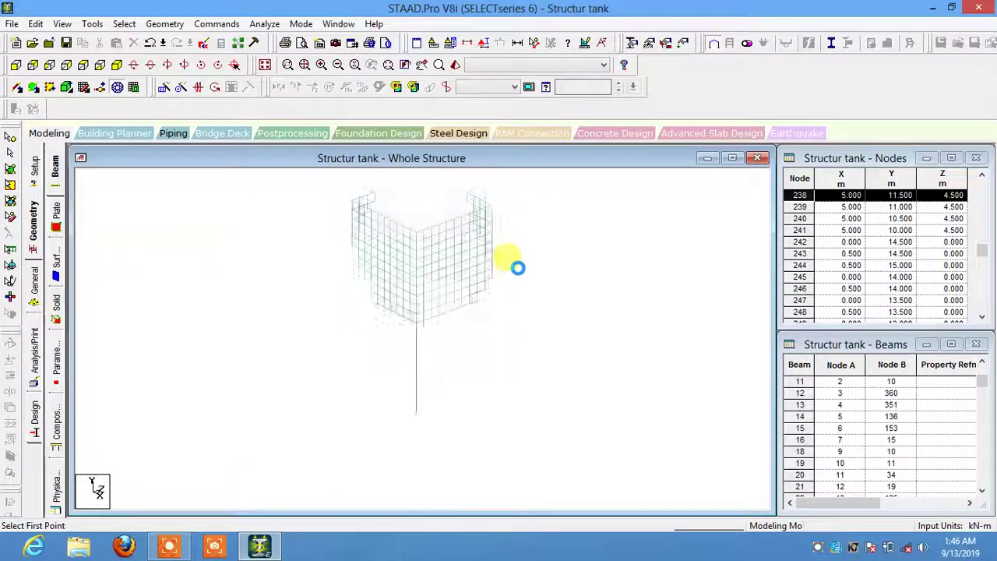
pyautogui.press('Up')
pyautogui.press('Up')
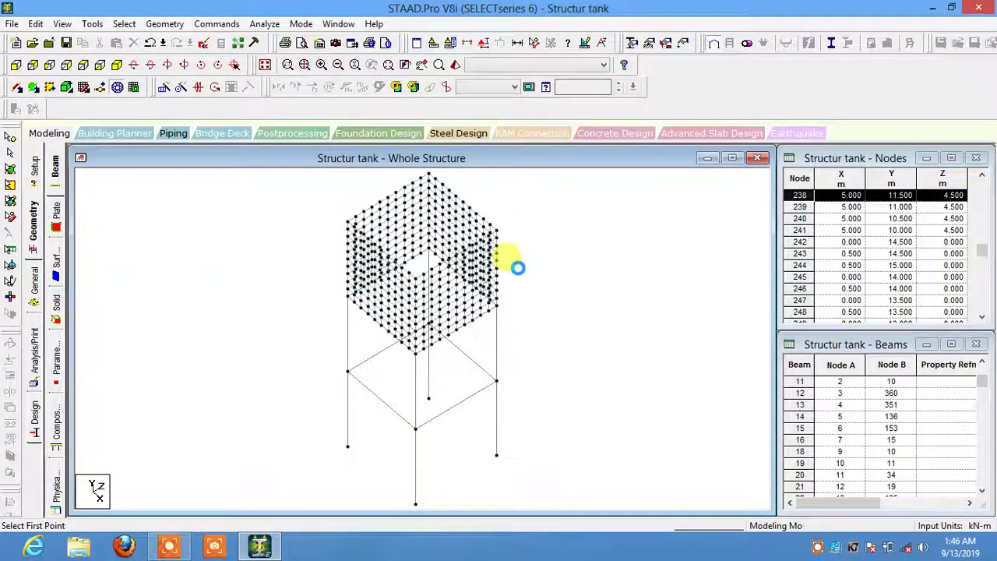
pyautogui.click(428, 251)
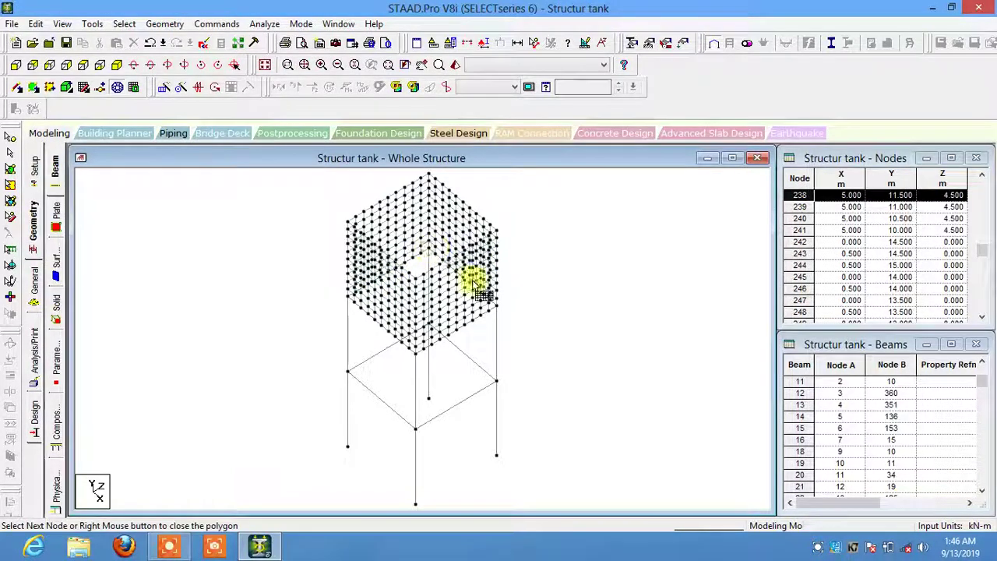
pyautogui.click(348, 298)
pyautogui.click(415, 350)
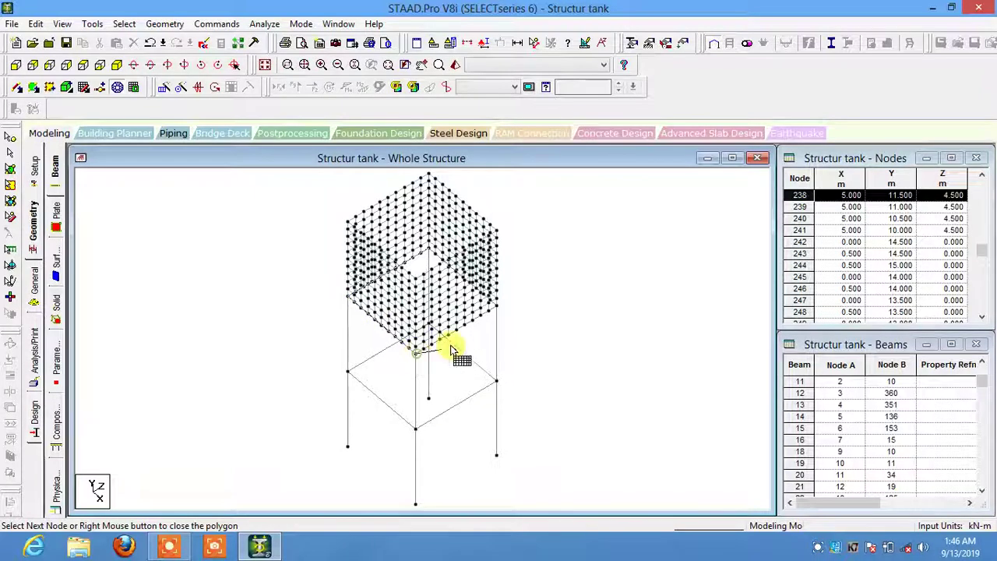
pyautogui.click(495, 304)
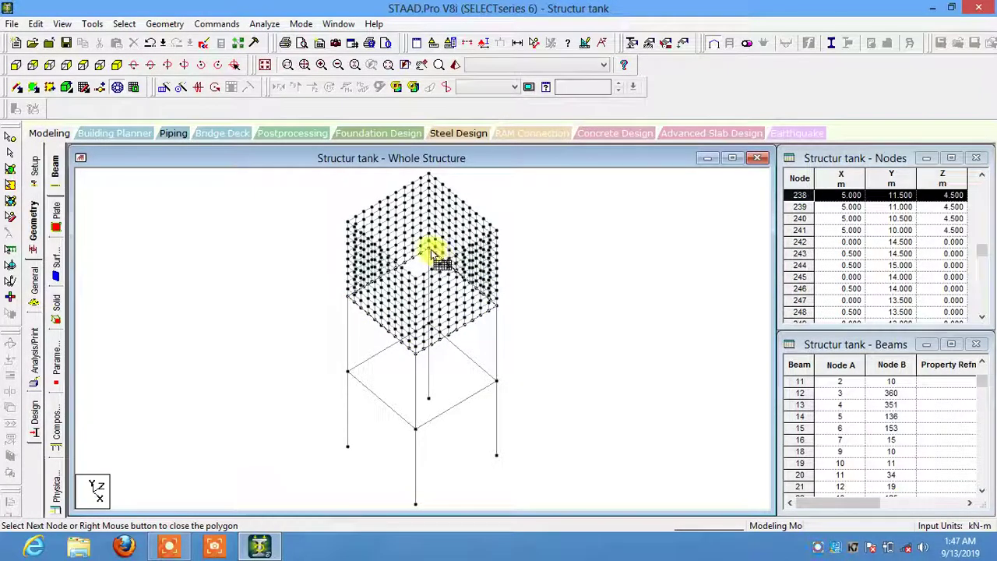
pyautogui.click(431, 253)
pyautogui.click(457, 280)
pyautogui.click(461, 323)
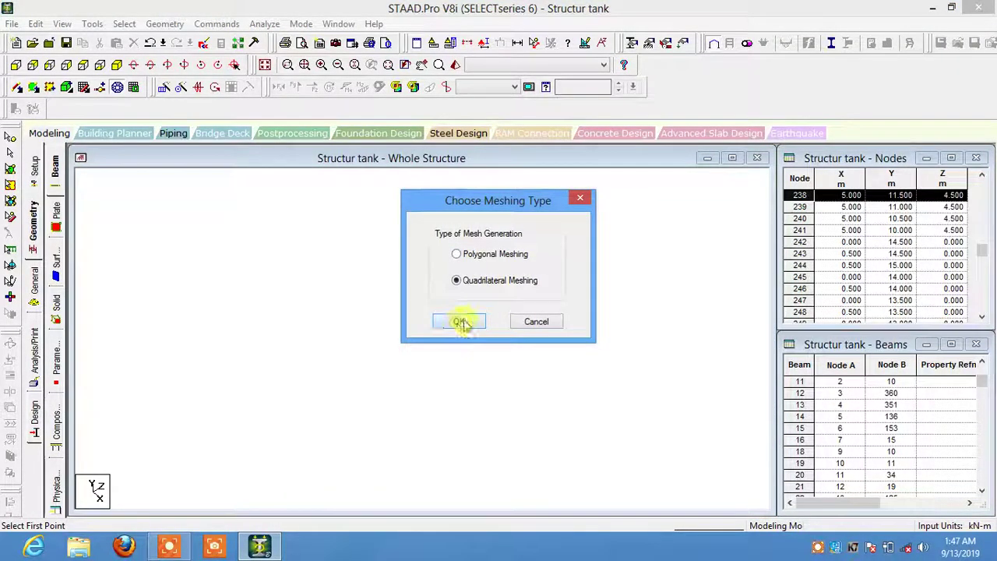
pyautogui.click(588, 339)
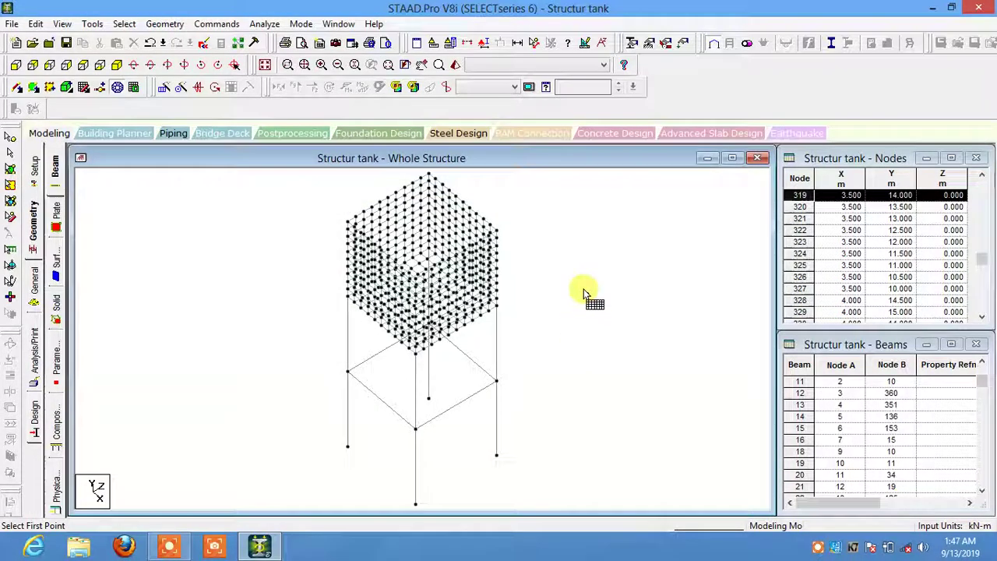
# Turn on Fill Plates/Solids/Surface in Structure Diagrams and rotate the view to show the tank.
pyautogui.rightClick(574, 237)
pyautogui.click(631, 453)
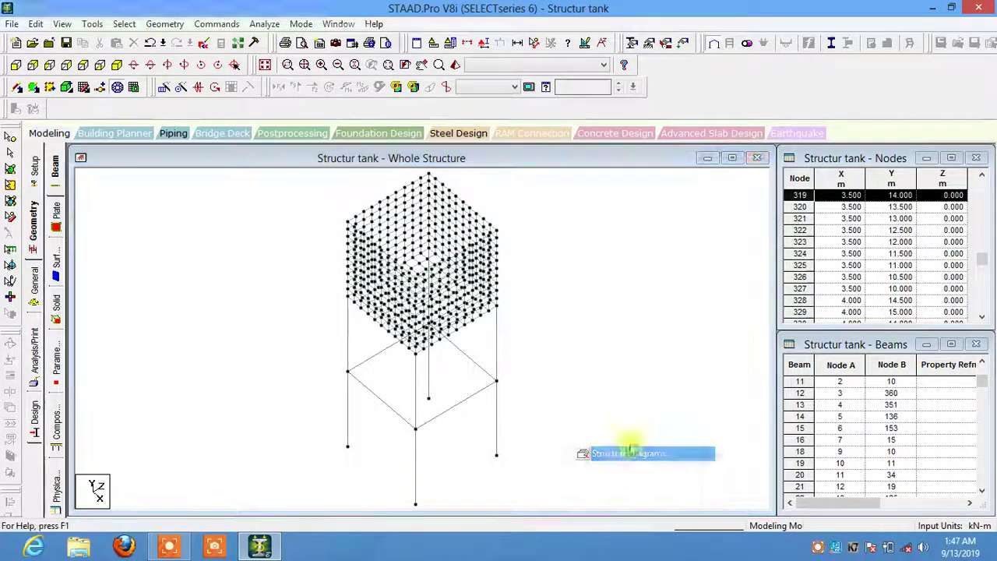
pyautogui.click(472, 122)
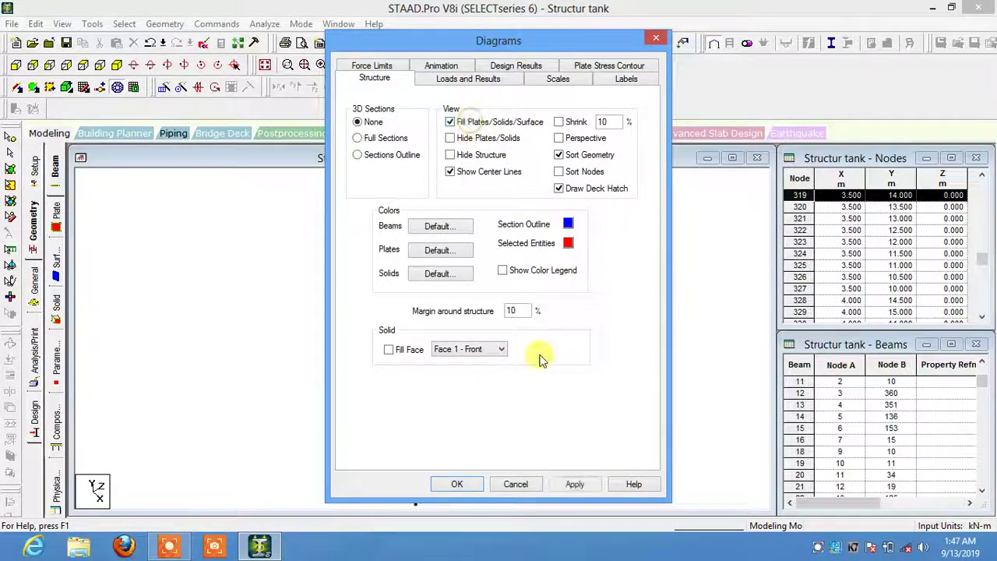
pyautogui.click(456, 484)
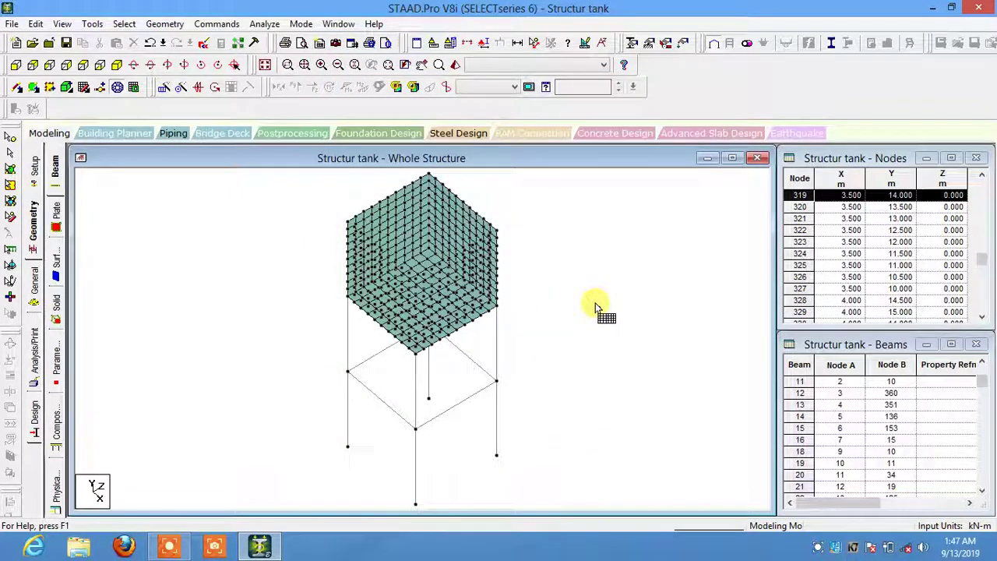
pyautogui.click(116, 66)
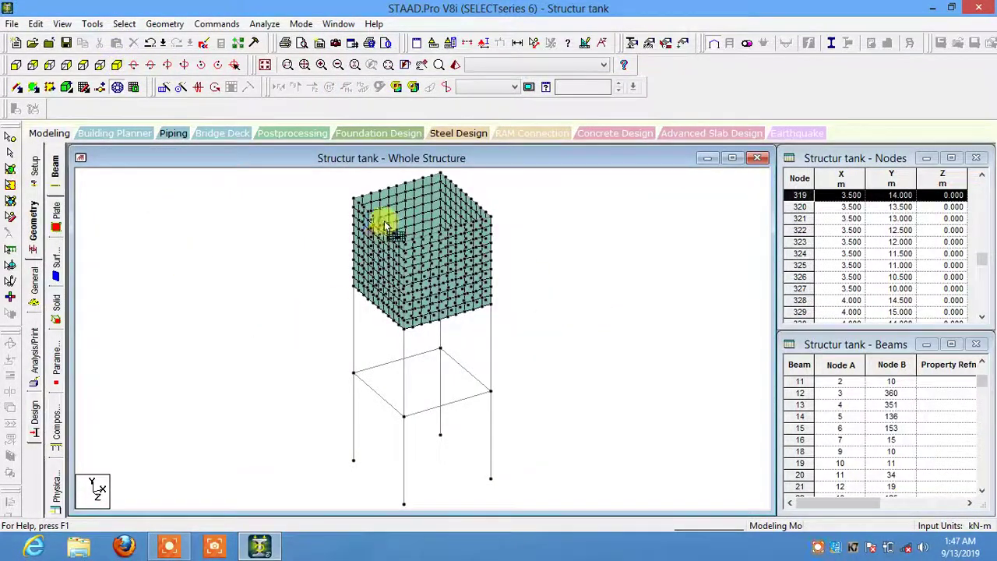
pyautogui.press('x')
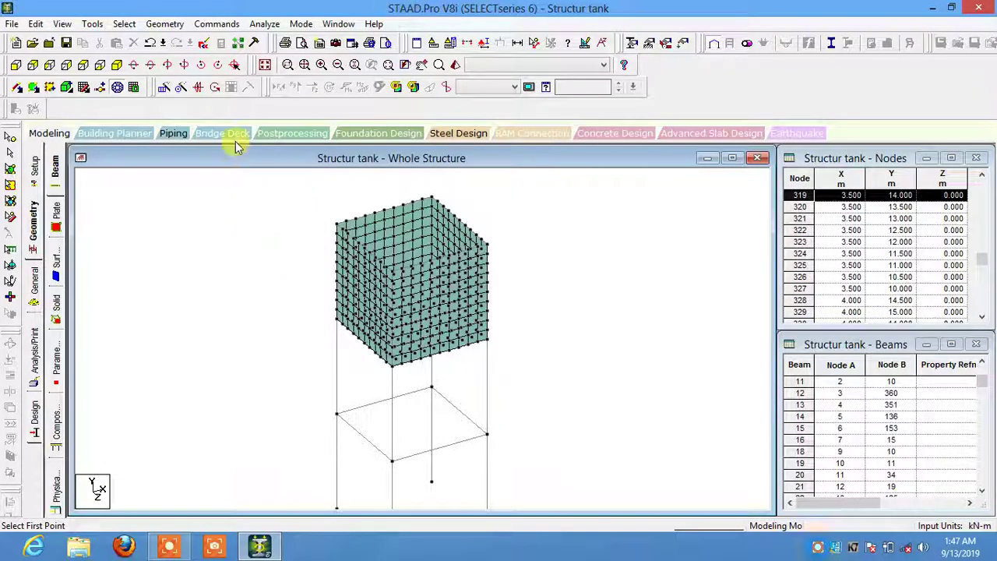
# Define a 0.4 × 0.4 m rectangular concrete section.
pyautogui.click(35, 290)
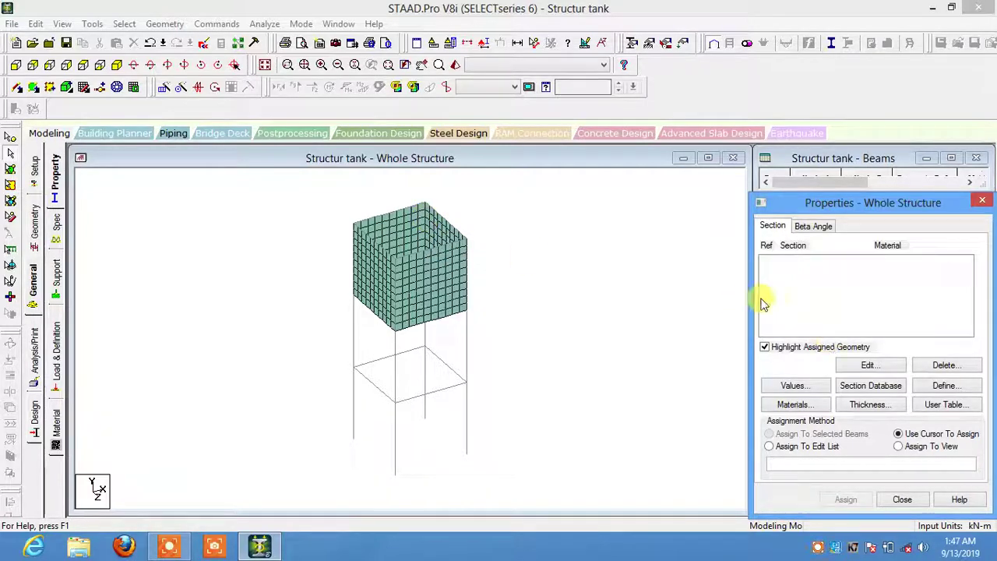
pyautogui.scroll(2, 393, 241)
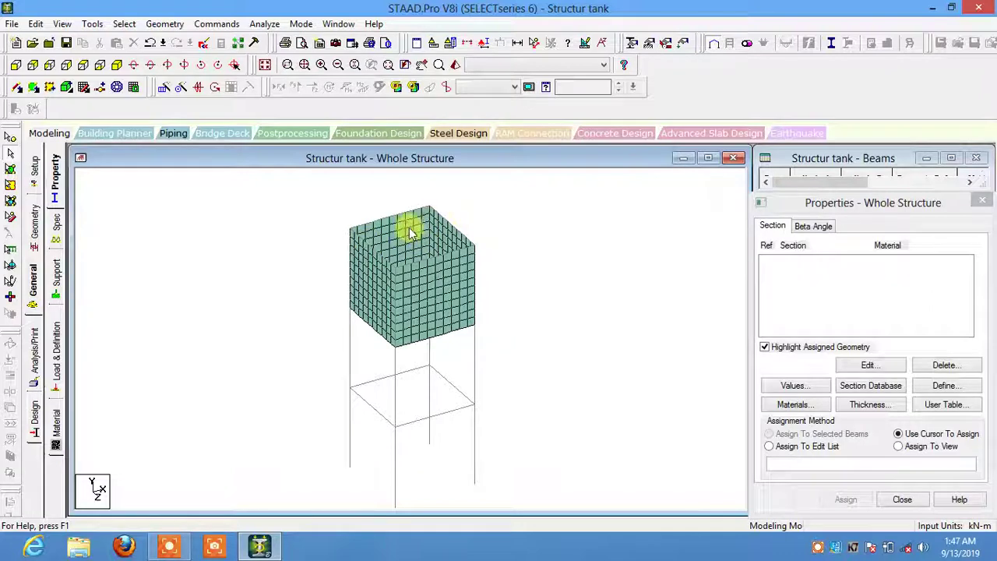
pyautogui.click(945, 388)
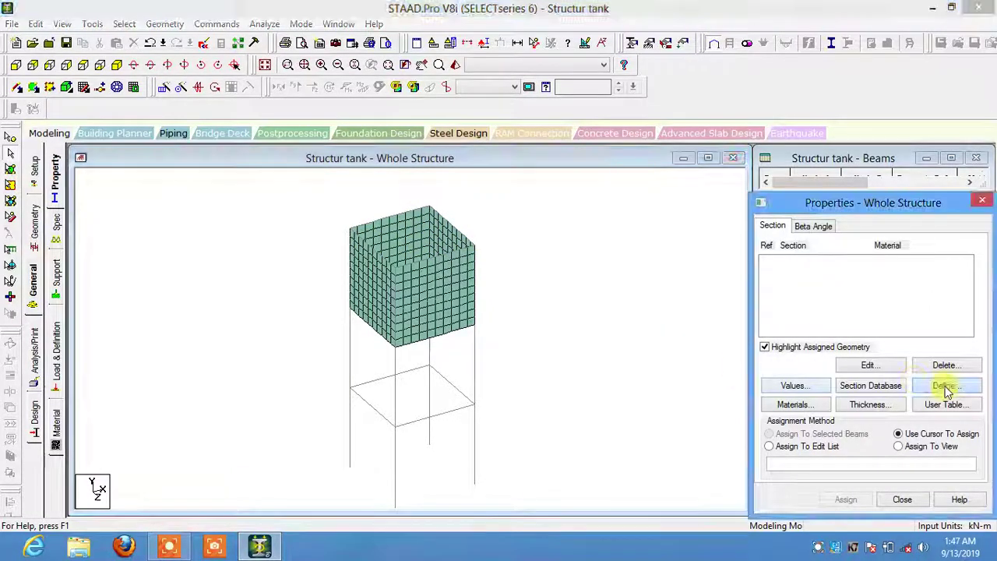
pyautogui.click(274, 158)
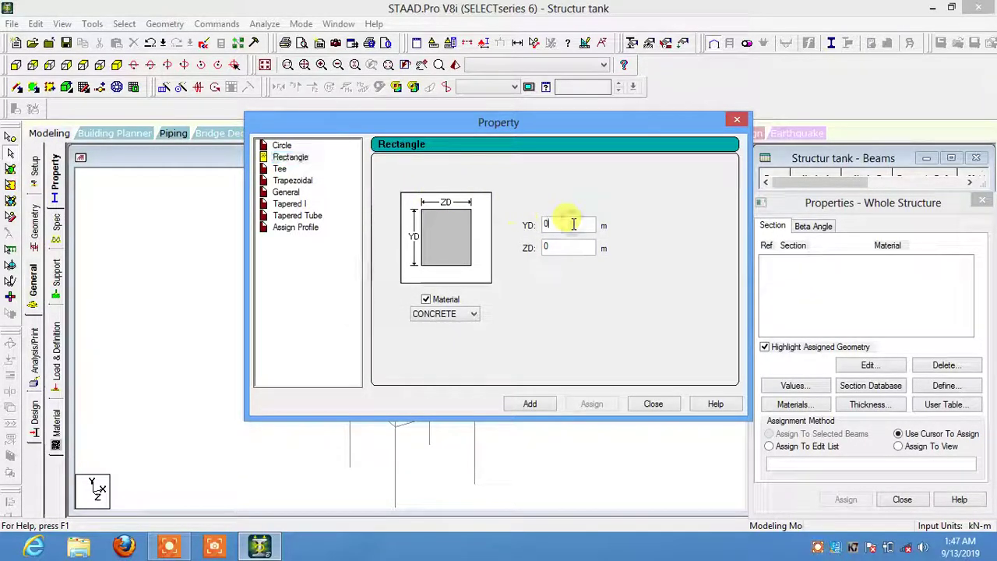
pyautogui.write('.4')
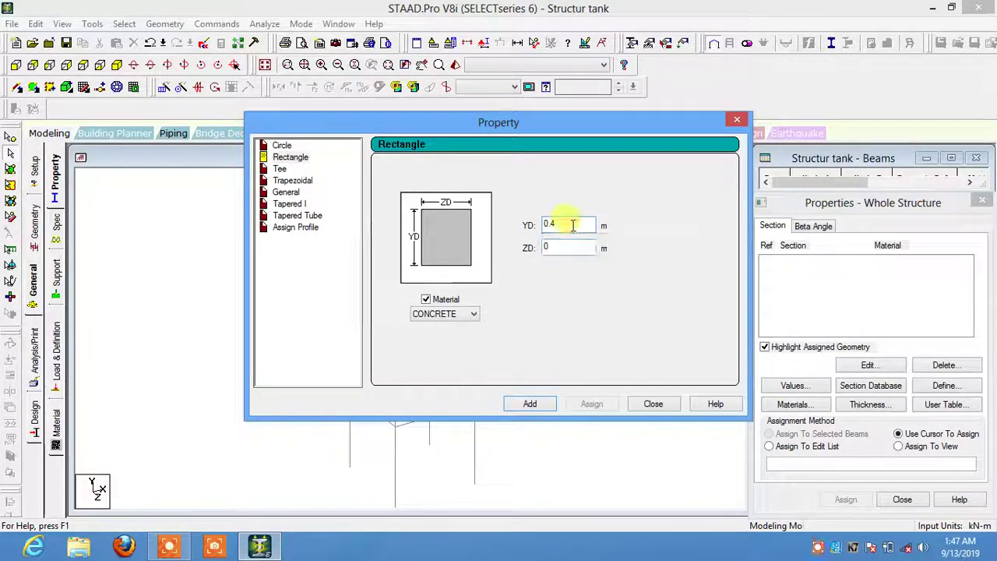
pyautogui.click(576, 248)
pyautogui.write('.4')
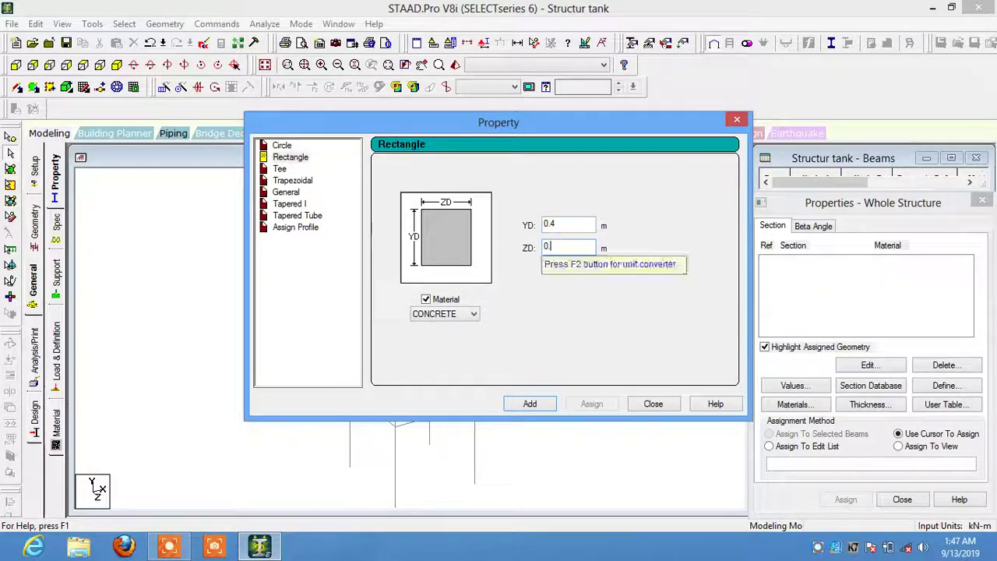
pyautogui.click(532, 404)
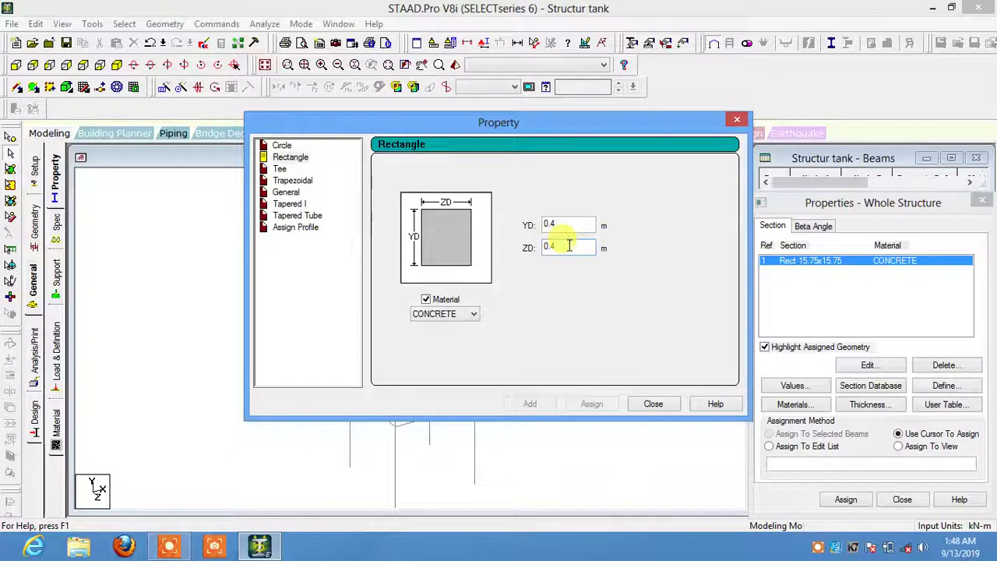
# Add a second 0.3 × 0.3 m rectangular section and close the dialog.
pyautogui.press('BackSpace')
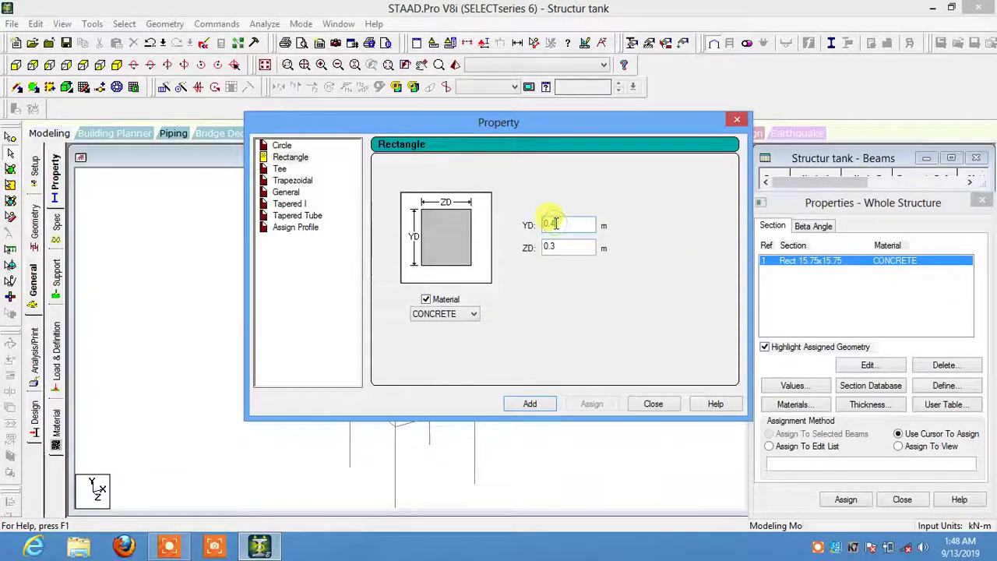
pyautogui.press('BackSpace')
pyautogui.write('3')
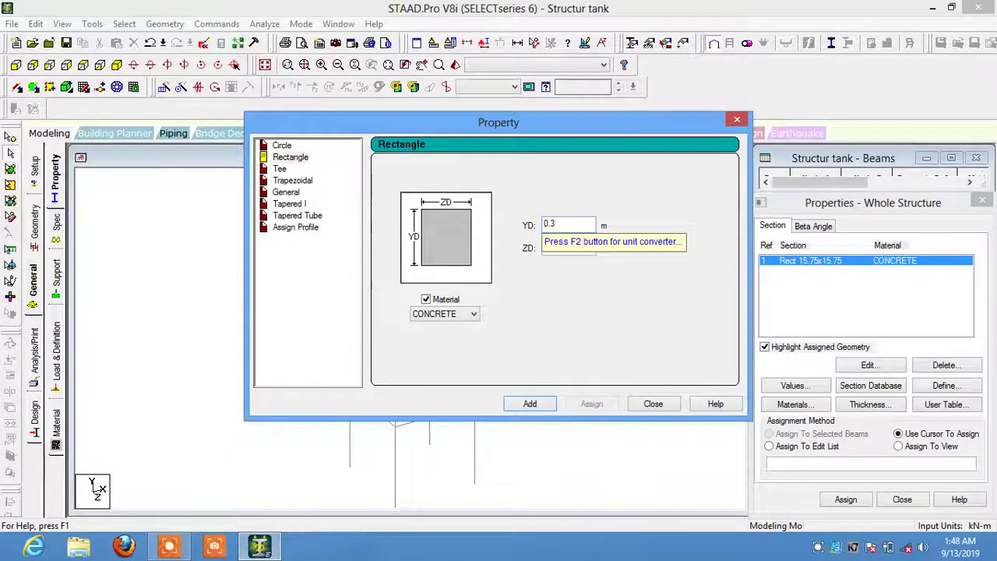
pyautogui.click(529, 403)
pyautogui.click(654, 404)
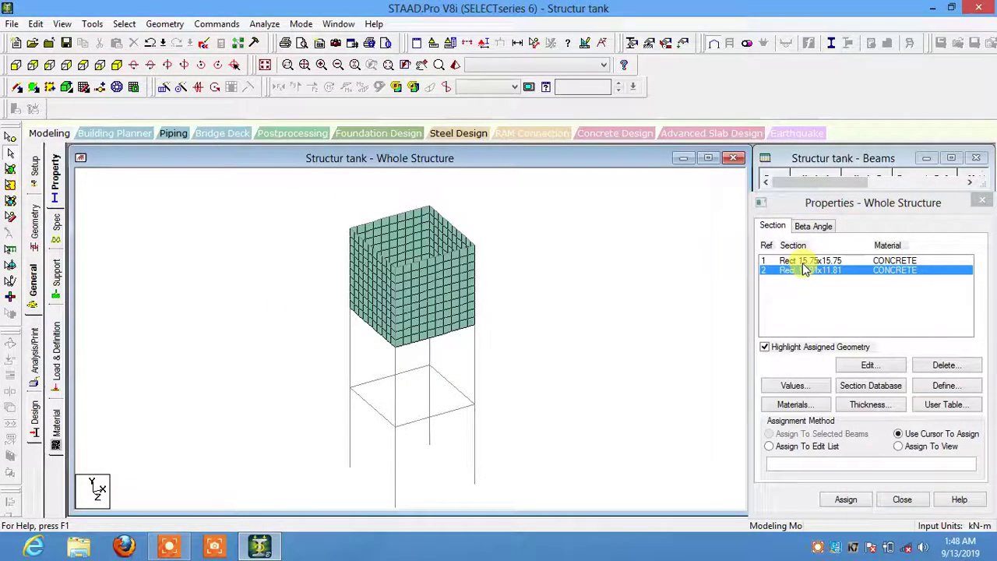
# Assign section R2 (0.3 m) to all beams parallel to X and Z.
pyautogui.click(123, 24)
pyautogui.moveTo(160, 285)
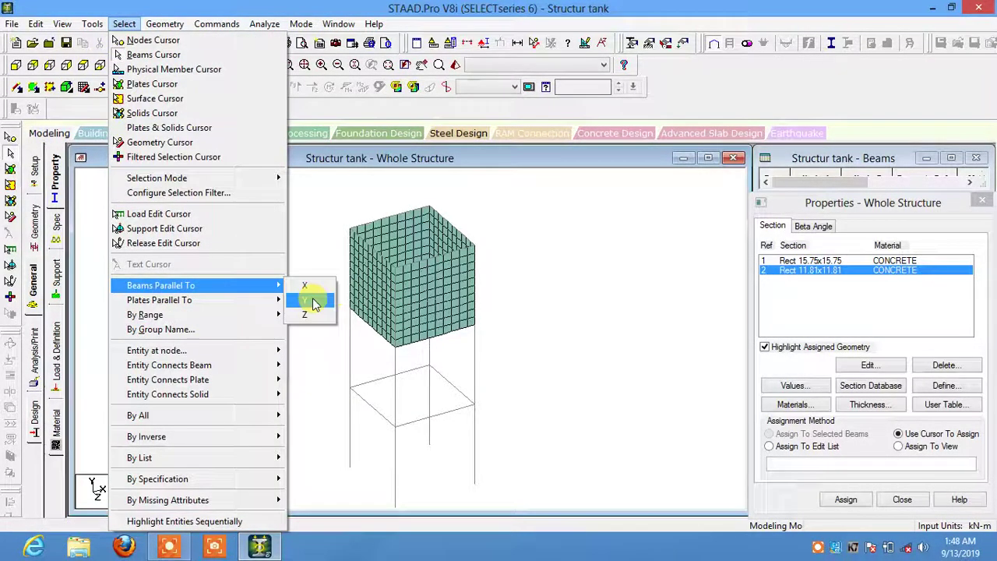
pyautogui.click(313, 301)
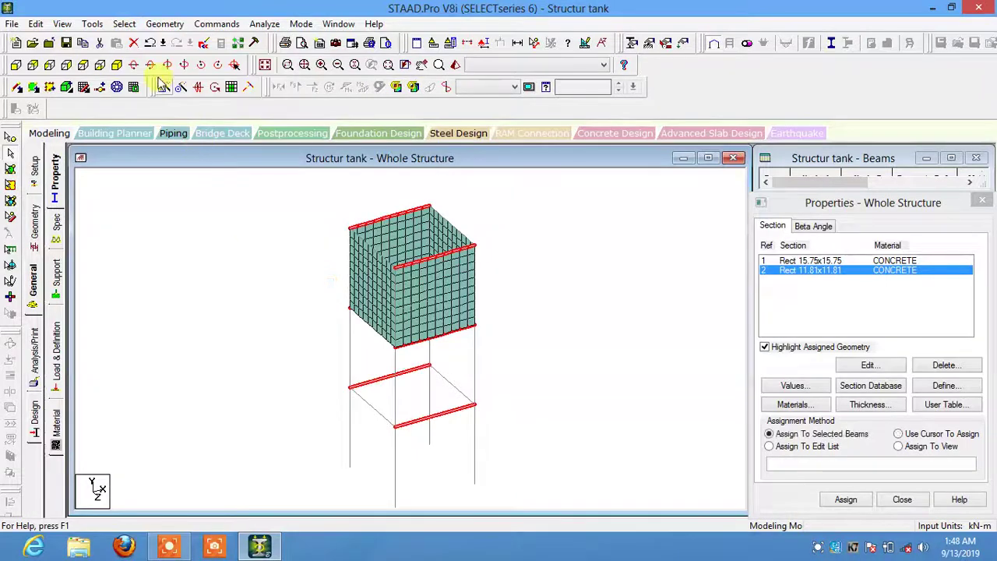
pyautogui.click(114, 26)
pyautogui.moveTo(161, 285)
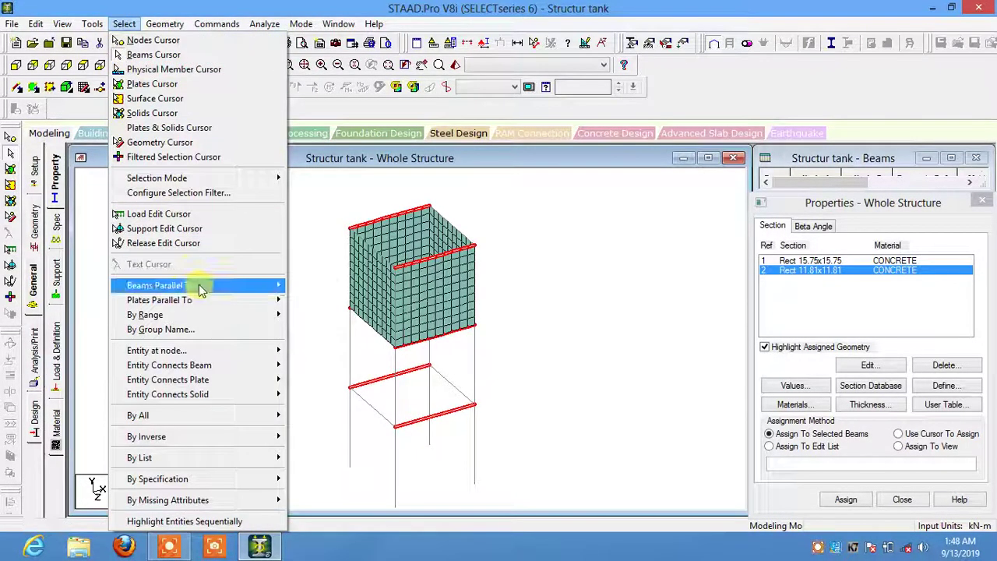
pyautogui.click(309, 314)
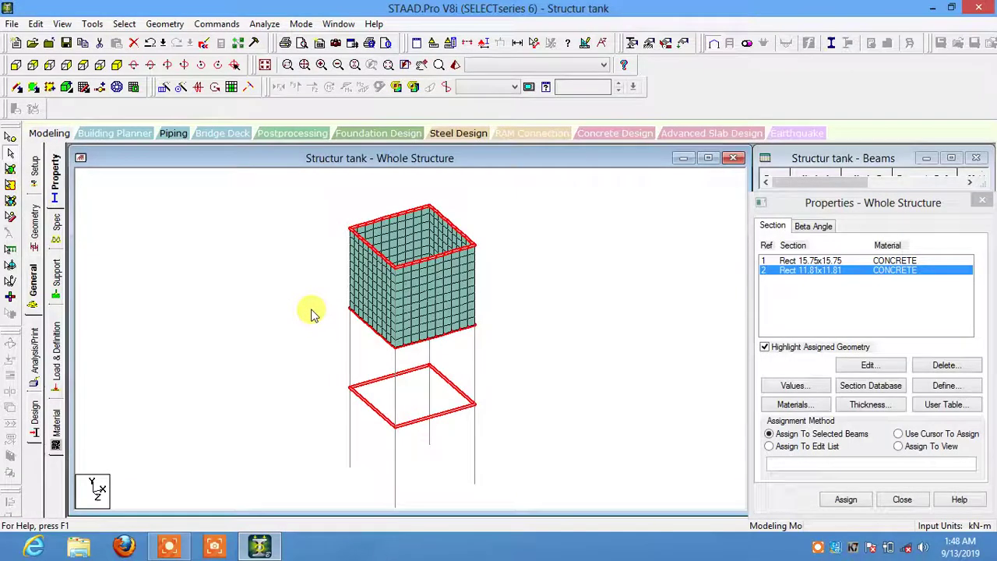
pyautogui.click(846, 500)
pyautogui.click(879, 394)
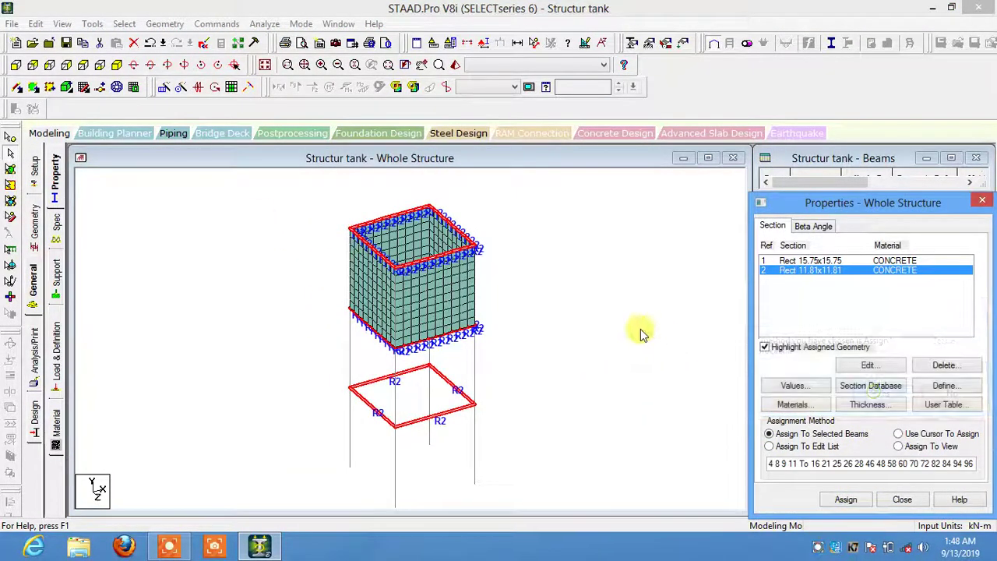
pyautogui.click(640, 334)
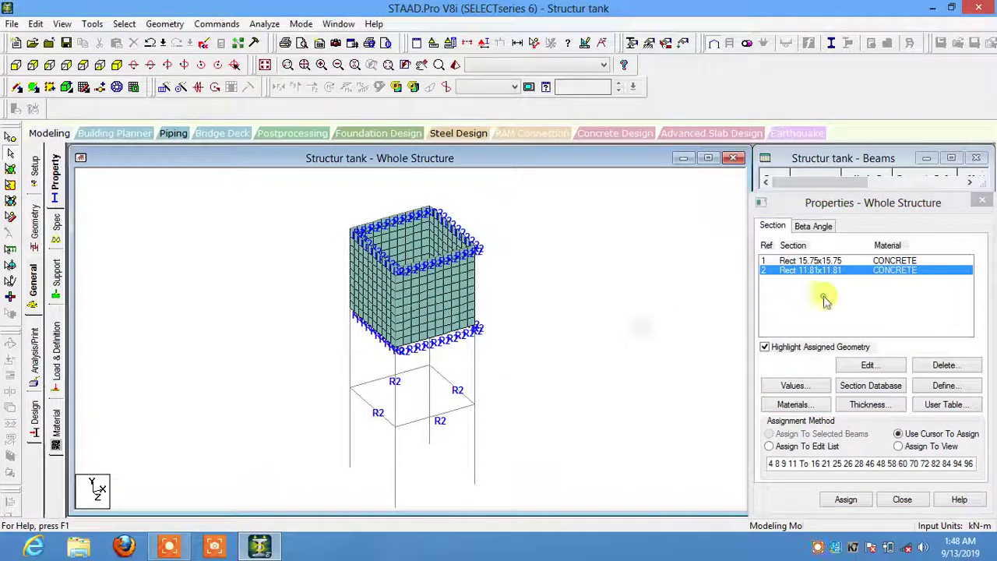
# Assign section R1 (Rect 15.75x15.75) to all columns parallel to Y.
pyautogui.click(779, 260)
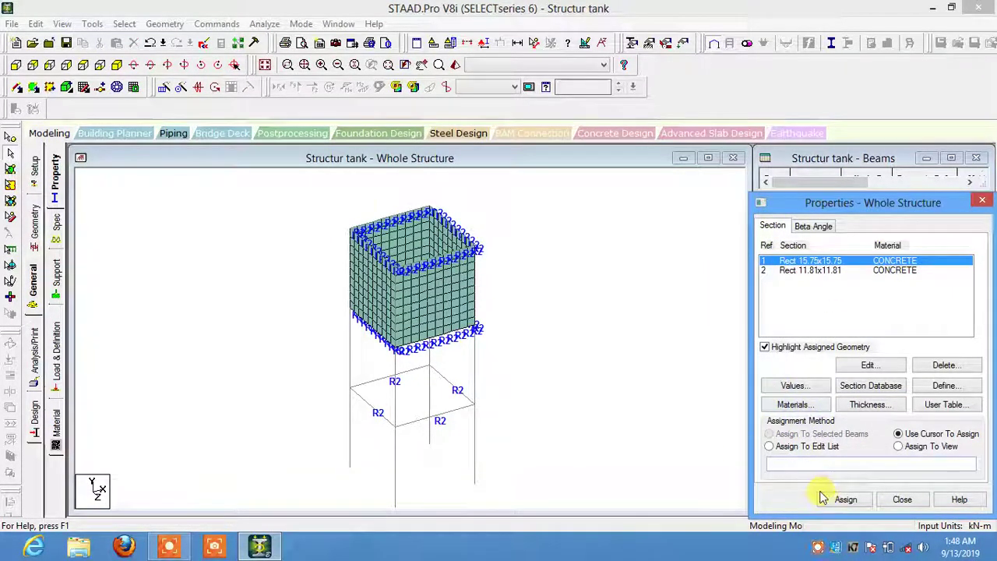
pyautogui.click(128, 24)
pyautogui.moveTo(160, 285)
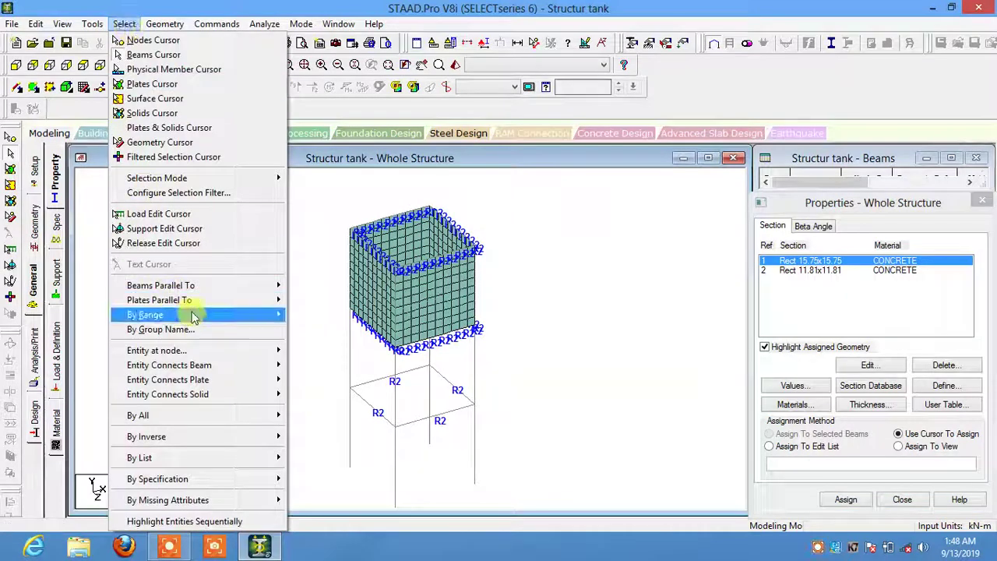
pyautogui.click(316, 303)
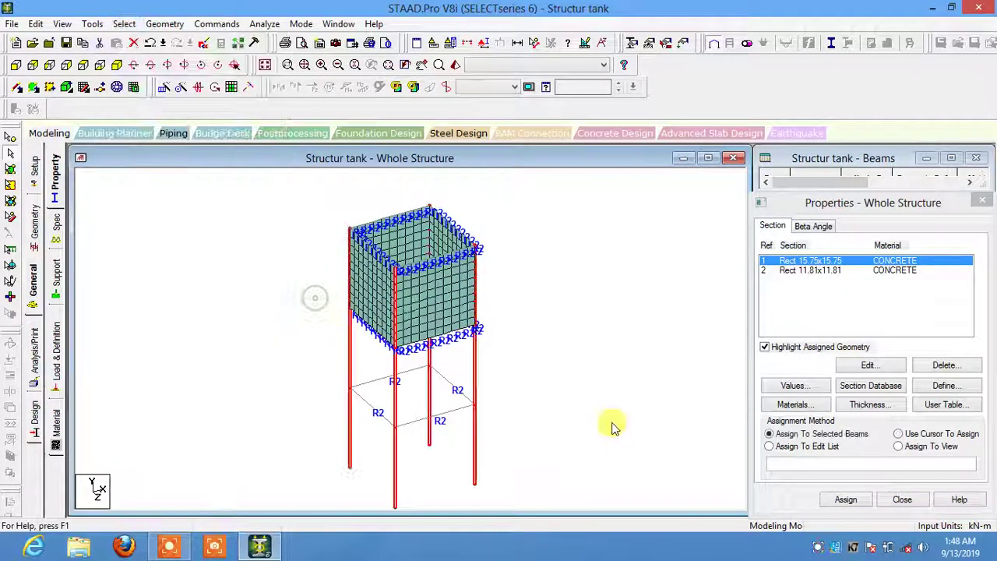
pyautogui.click(835, 501)
pyautogui.click(880, 395)
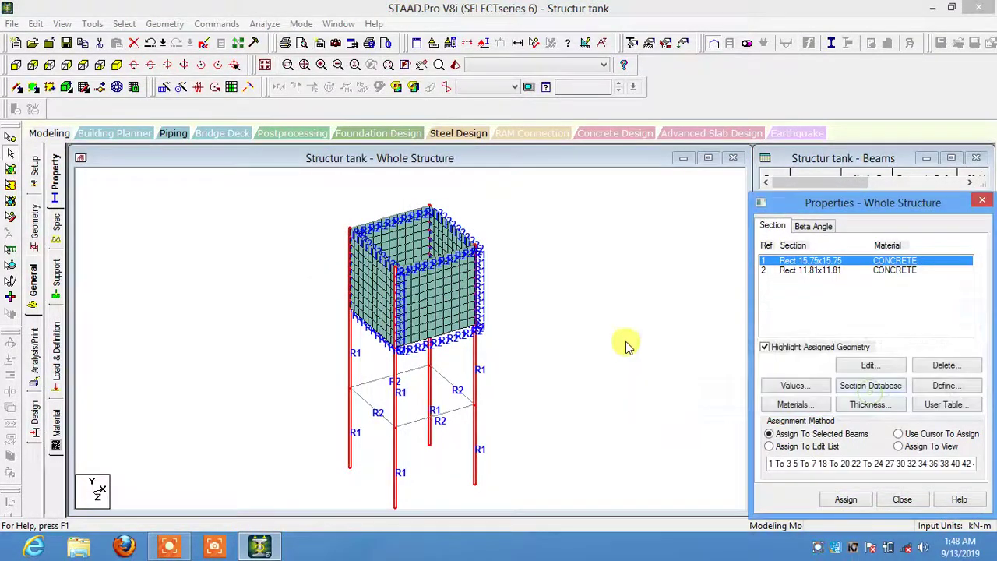
# Inspect the tank in a rendered 3D view, rotating it upright before closing.
pyautogui.click(455, 65)
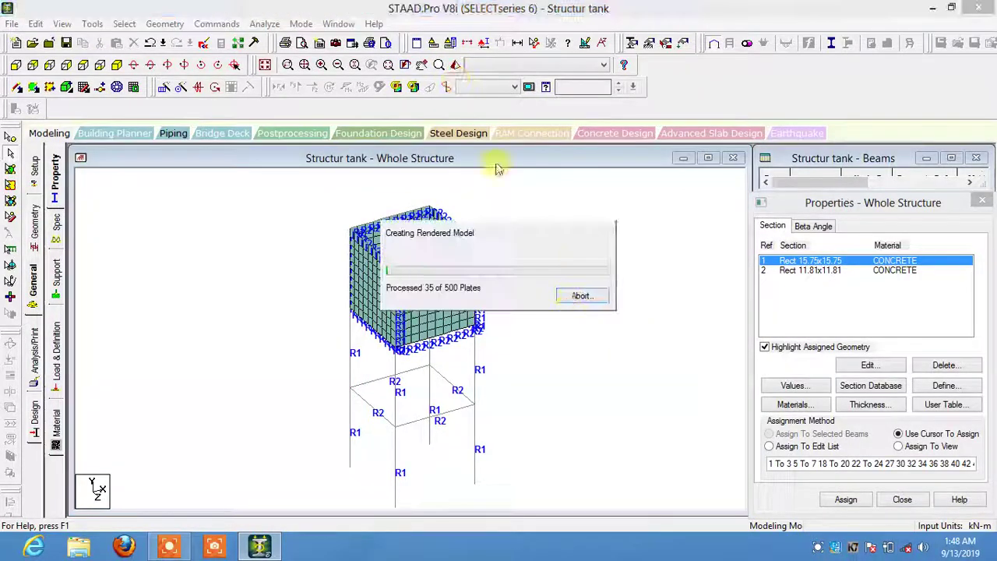
pyautogui.moveTo(574, 327)
pyautogui.mouseDown()
pyautogui.moveTo(657, 411)
pyautogui.moveTo(652, 349)
pyautogui.mouseUp()
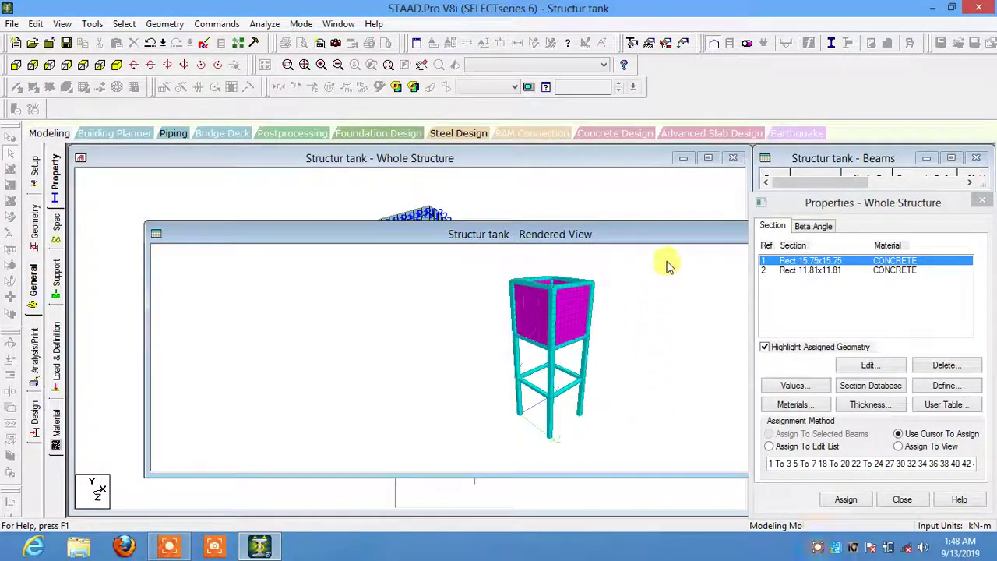
pyautogui.moveTo(578, 237); pyautogui.dragTo(501, 231)
pyautogui.click(681, 228)
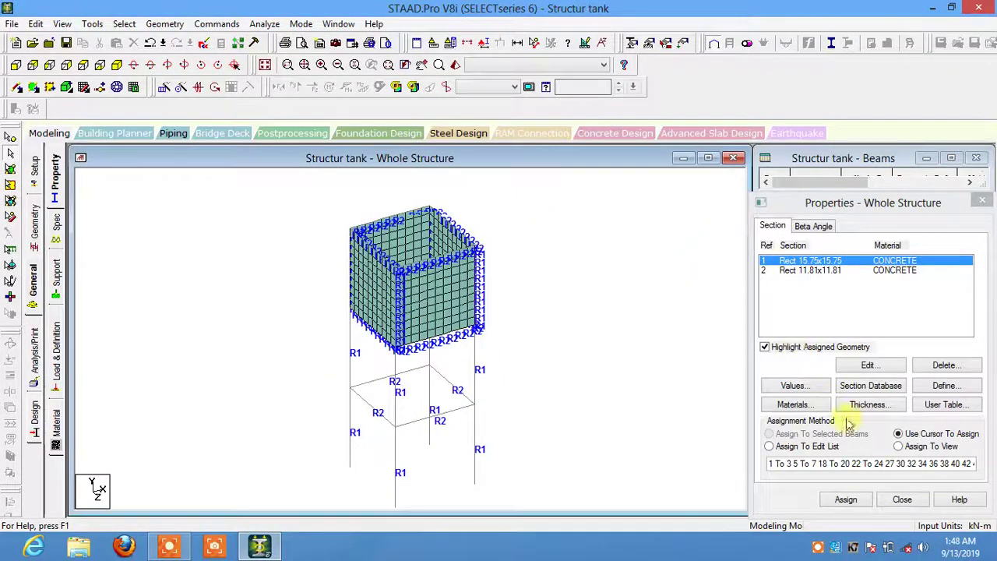
# Define a 0.15 m concrete plate thickness and assign it to all plates in view.
pyautogui.click(870, 405)
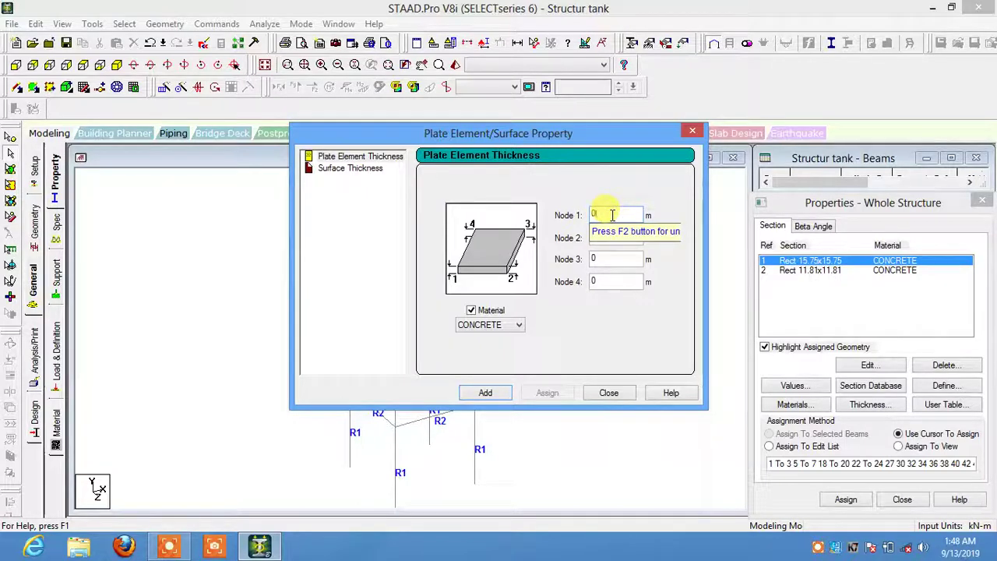
pyautogui.write('.15')
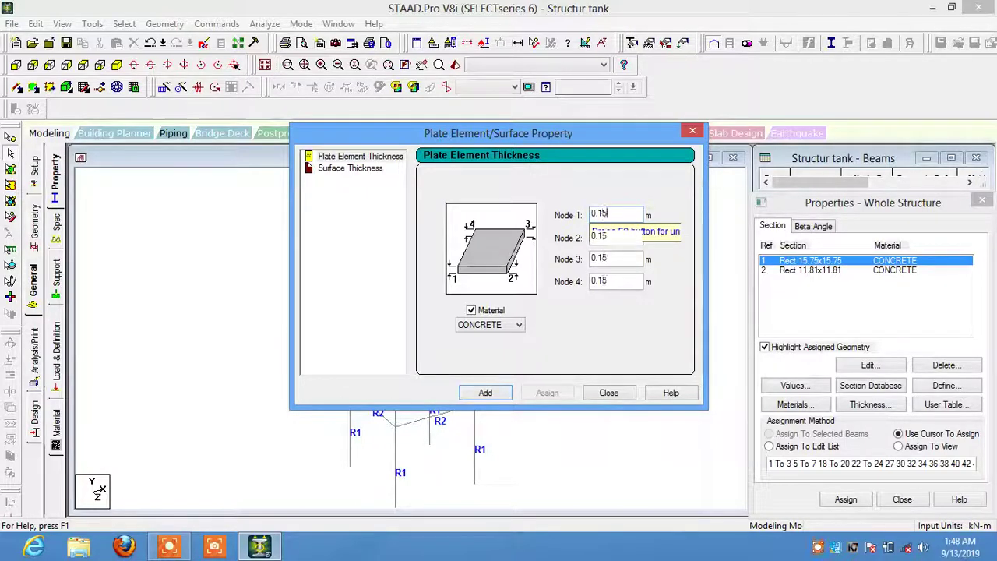
pyautogui.click(487, 394)
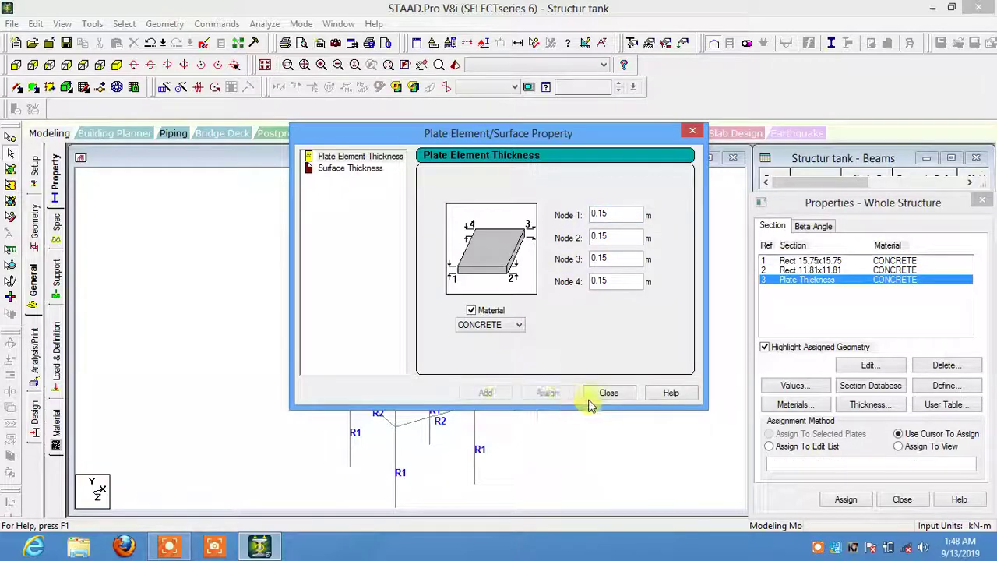
pyautogui.click(609, 393)
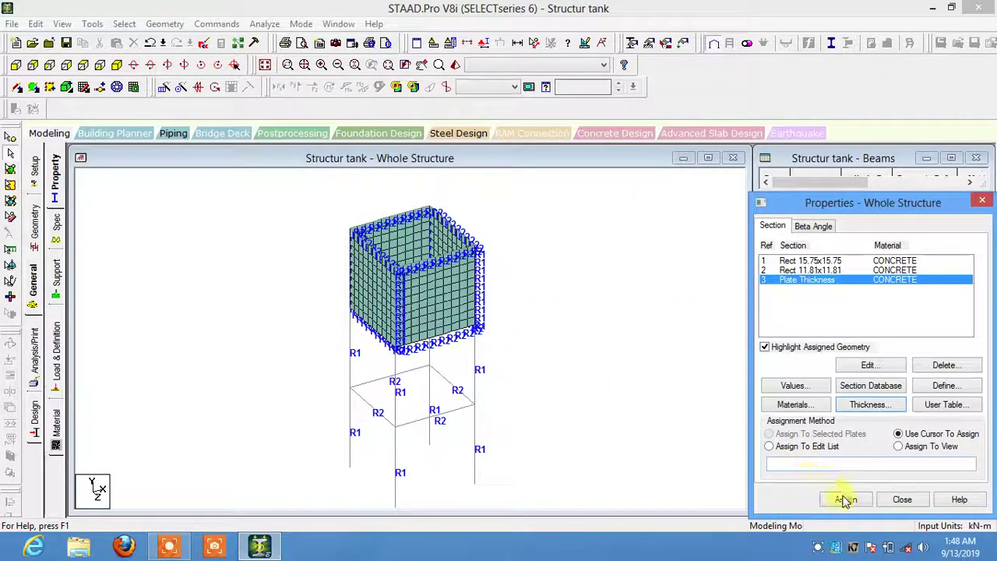
pyautogui.click(900, 447)
pyautogui.click(846, 499)
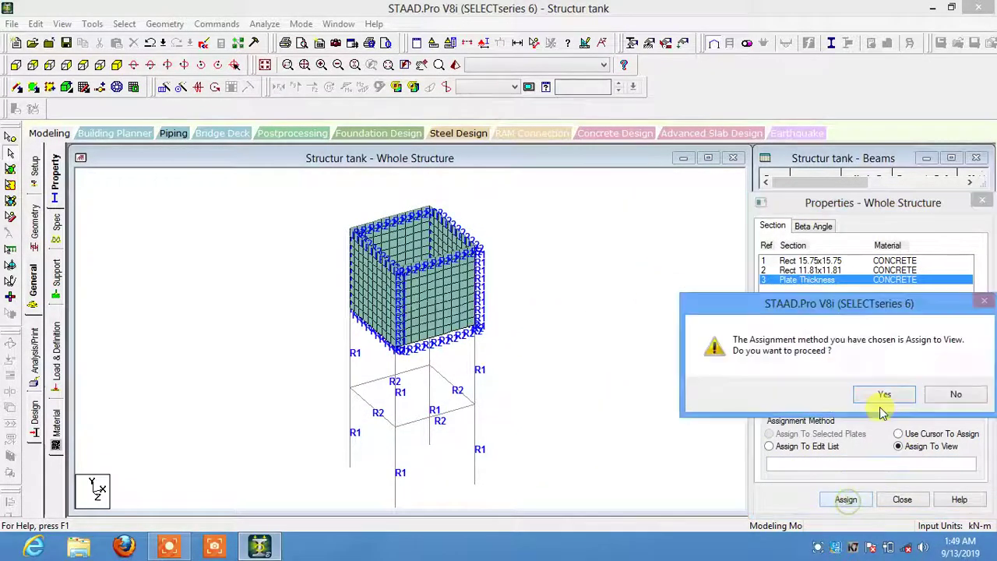
pyautogui.click(883, 396)
pyautogui.click(616, 341)
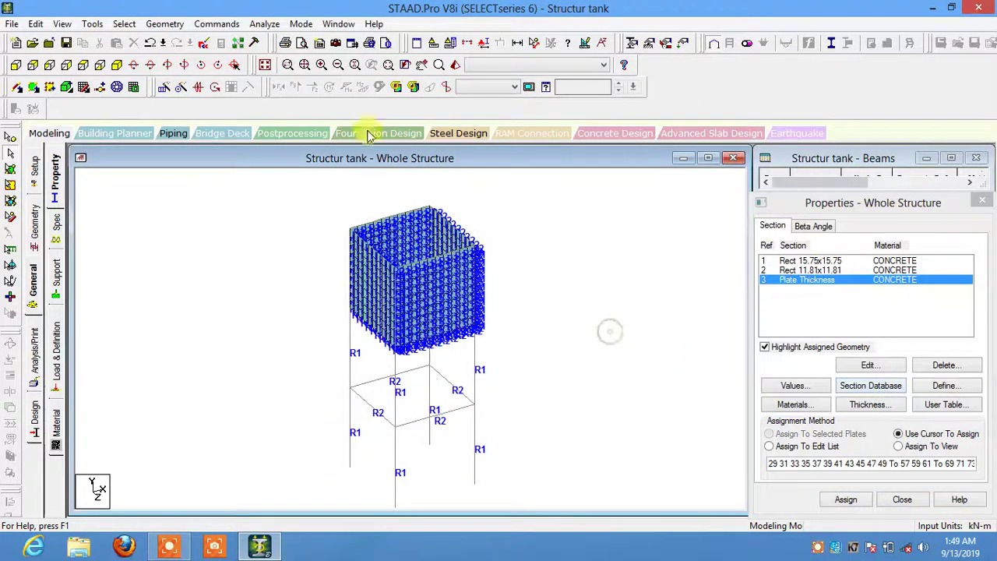
# Check the plate-thickness assignment in the rendered view, orbiting to see the tank's side.
pyautogui.click(447, 85)
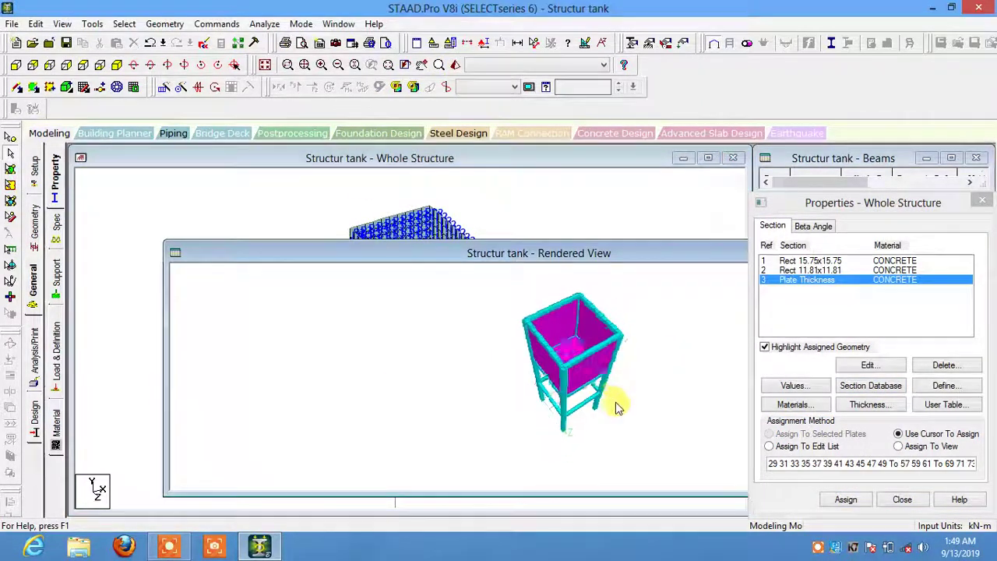
pyautogui.moveTo(616, 406)
pyautogui.mouseDown()
pyautogui.moveTo(630, 419)
pyautogui.moveTo(637, 329)
pyautogui.mouseUp()
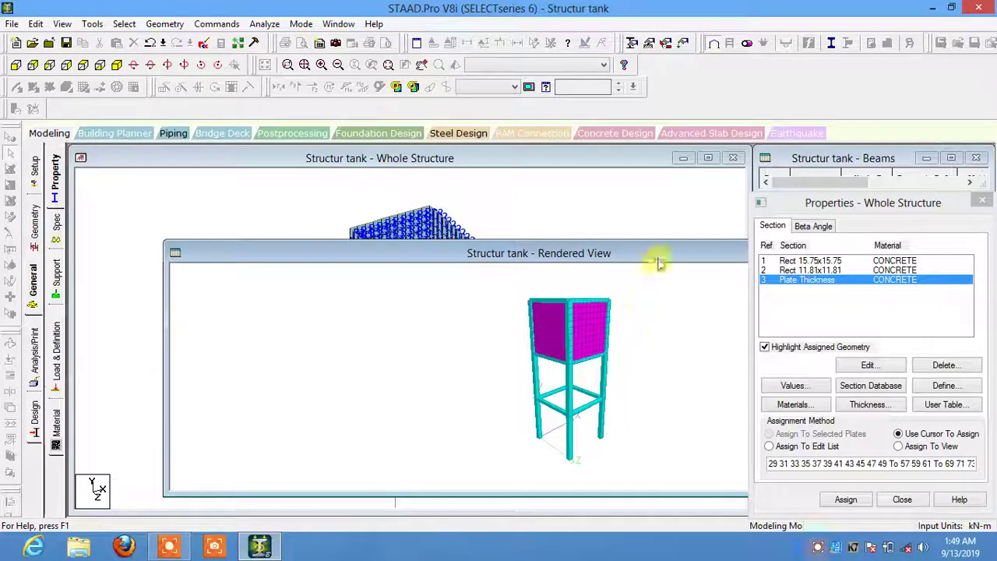
pyautogui.moveTo(658, 264)
pyautogui.mouseDown()
pyautogui.moveTo(562, 233)
pyautogui.moveTo(562, 246)
pyautogui.mouseUp()
pyautogui.click(615, 237)
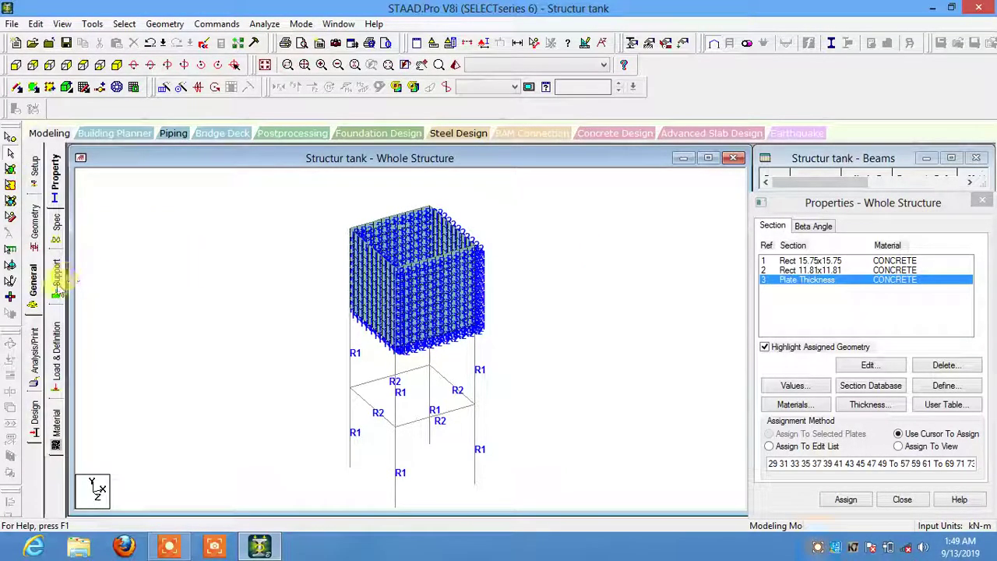
# Create a new Support 2 definition on the Support page.
pyautogui.click(56, 273)
pyautogui.click(885, 395)
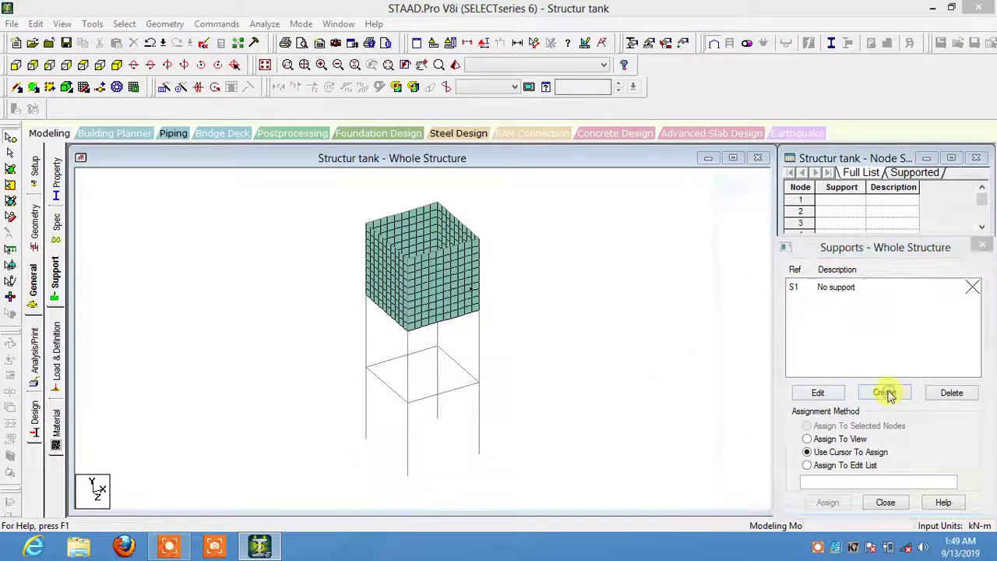
pyautogui.click(779, 517)
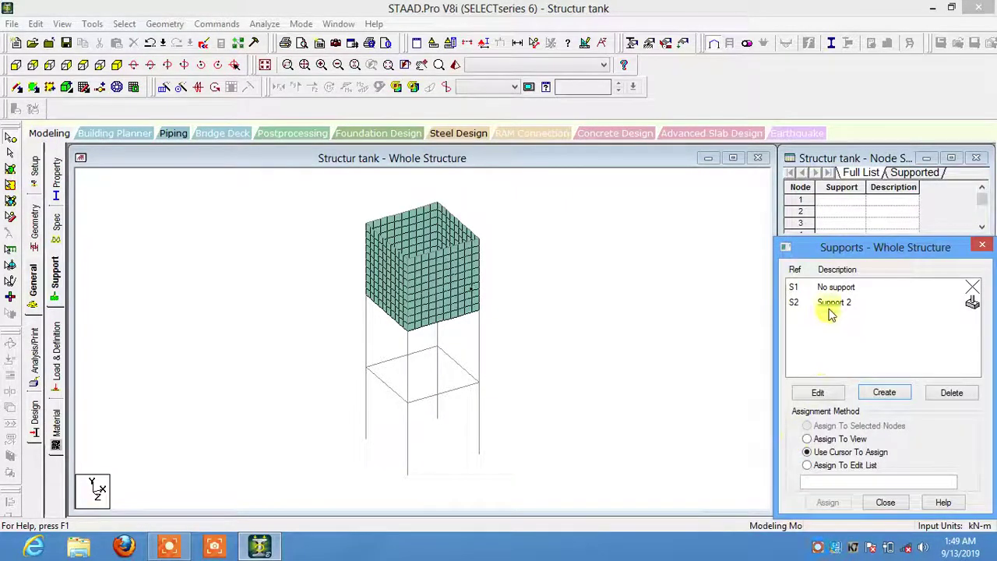
# Assign Support 2 to column base nodes 1, 8, 9 and 16 in front view.
pyautogui.click(830, 305)
pyautogui.click(15, 64)
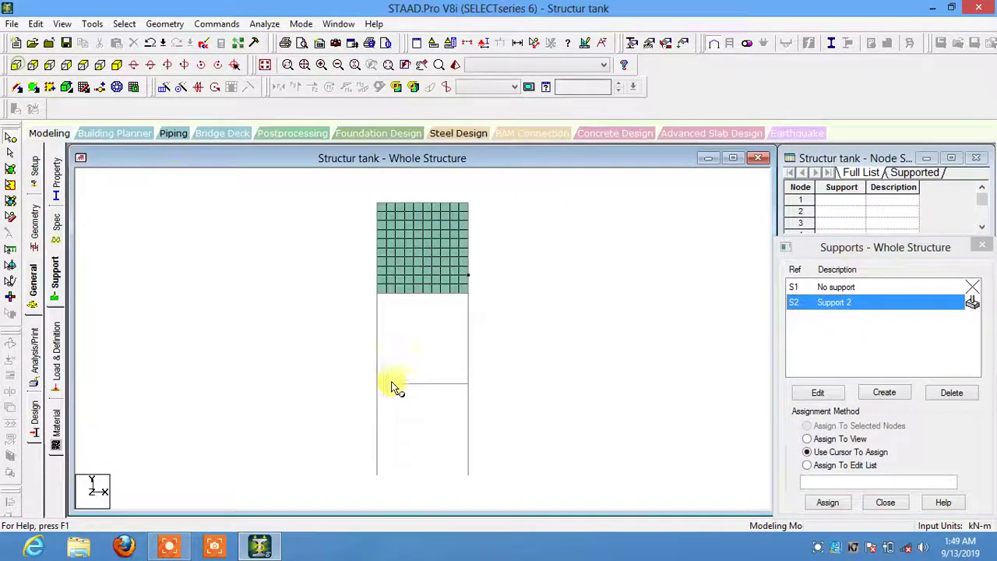
pyautogui.moveTo(303, 466); pyautogui.dragTo(603, 498)
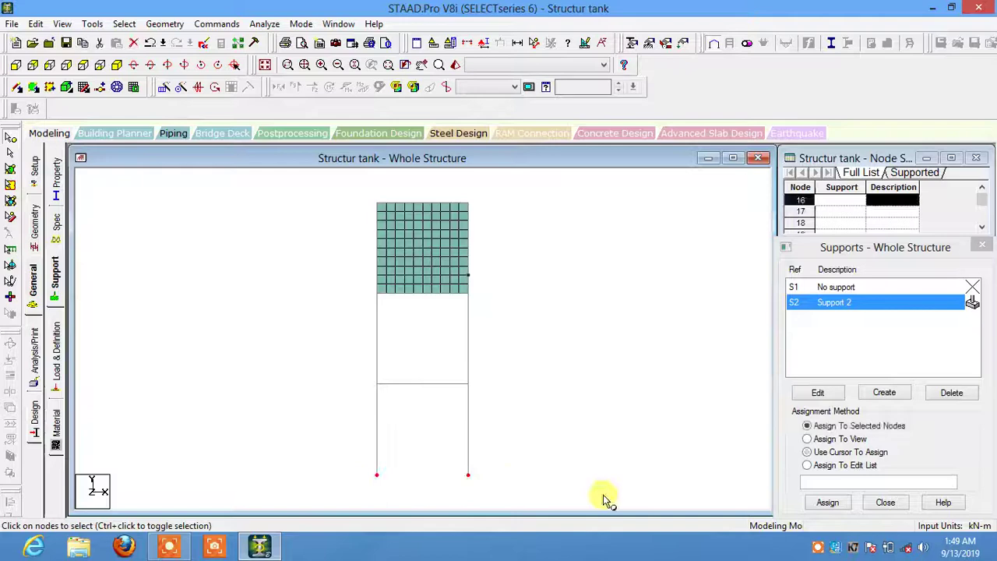
pyautogui.click(827, 503)
pyautogui.click(886, 416)
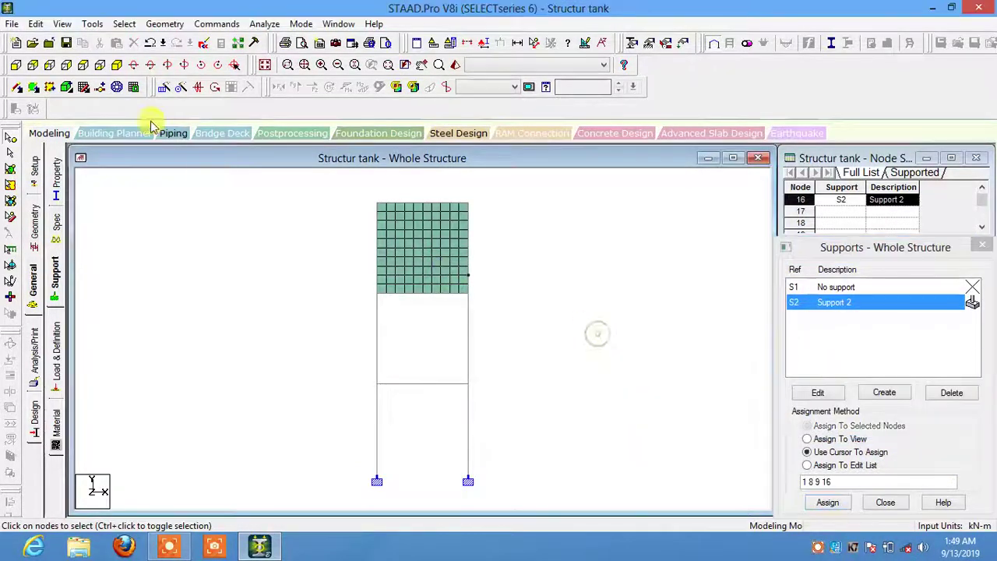
pyautogui.click(113, 65)
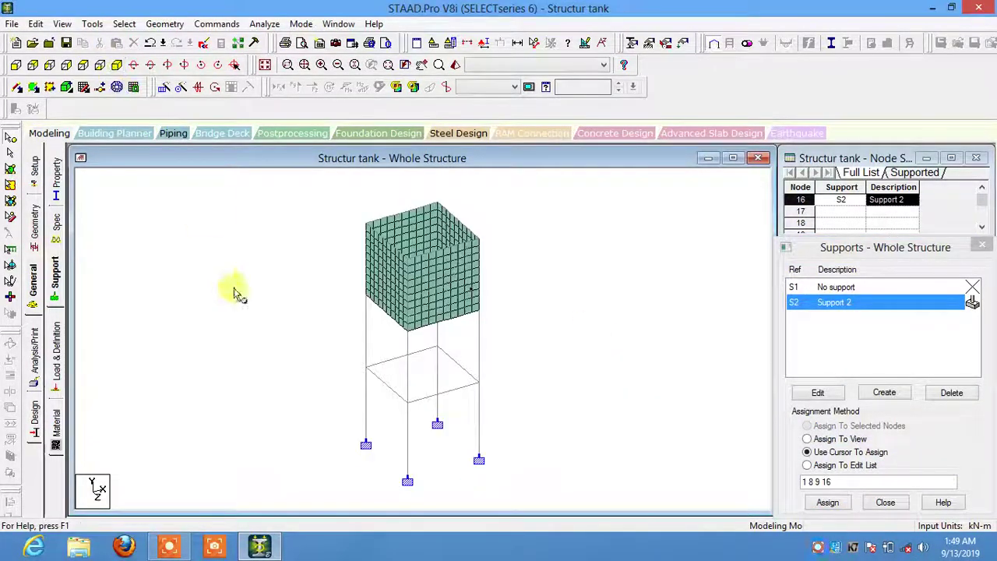
pyautogui.click(56, 335)
pyautogui.click(796, 185)
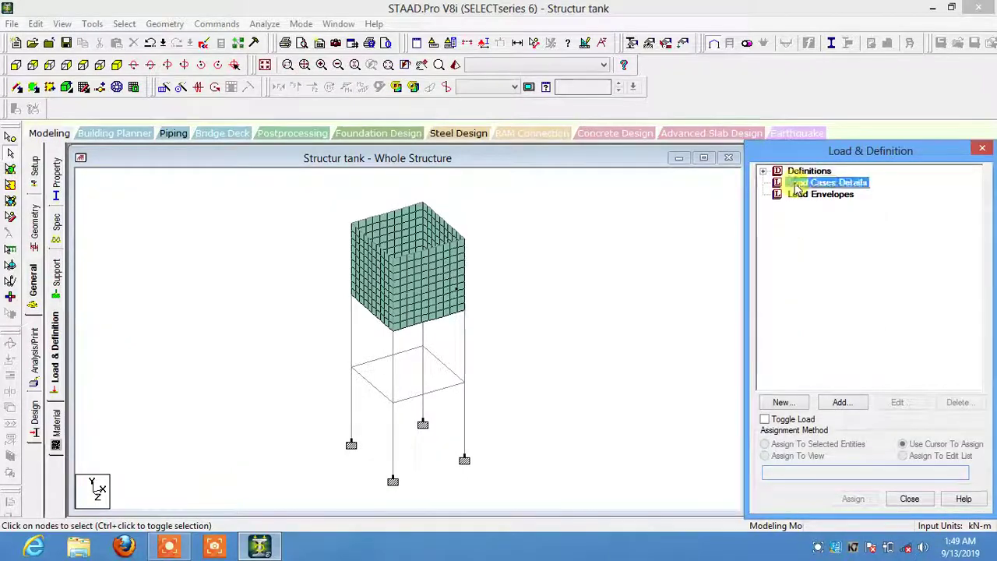
# Create primary load case 1 as Dead and load case 2 as Live.
pyautogui.click(840, 402)
pyautogui.click(531, 195)
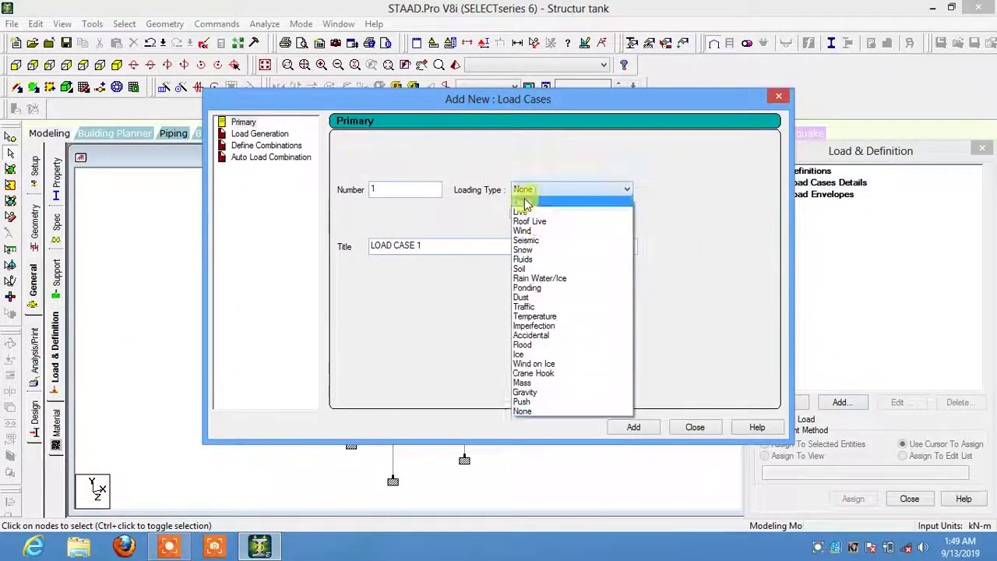
pyautogui.click(540, 212)
pyautogui.click(633, 428)
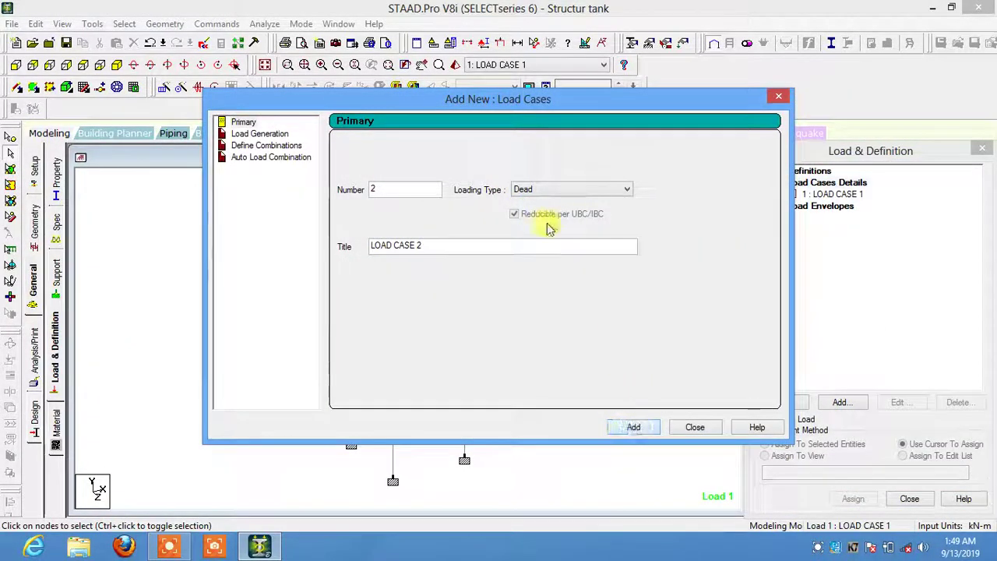
pyautogui.click(545, 189)
pyautogui.click(543, 206)
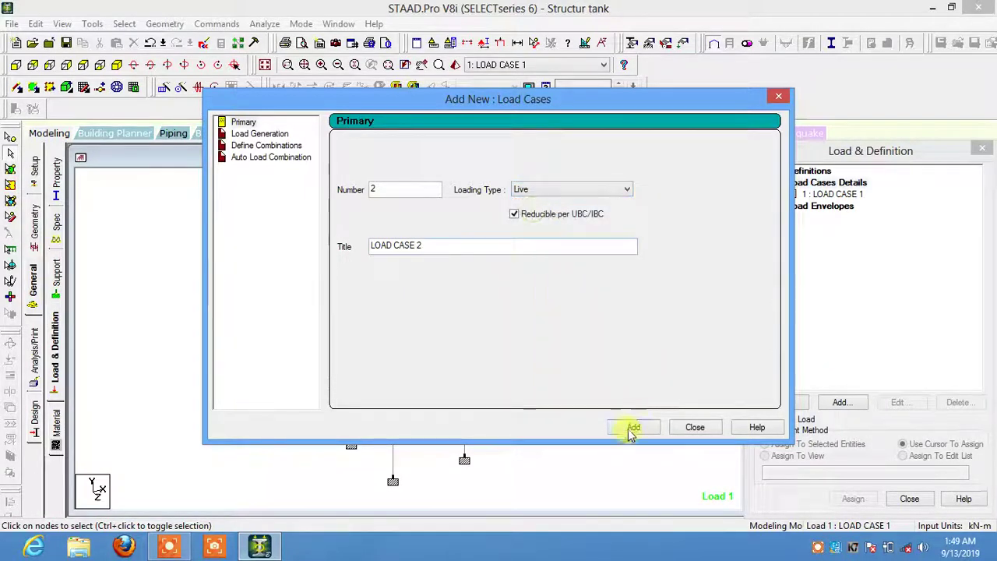
pyautogui.click(633, 428)
pyautogui.click(694, 427)
# Add selfweight Y -1 and a -20 kN/m2 GY full-plate pressure to LOAD CASE 1.
pyautogui.click(838, 197)
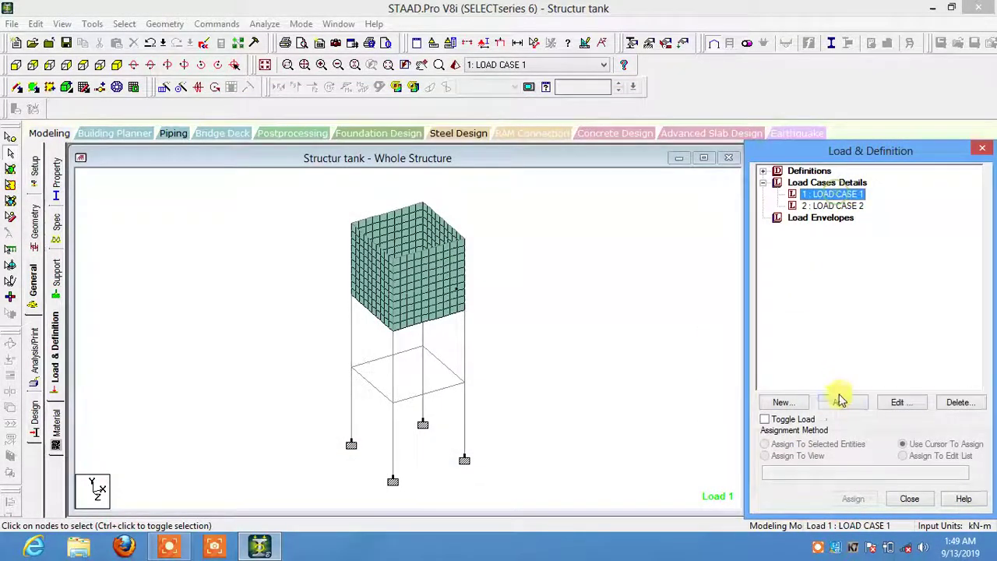
pyautogui.click(839, 402)
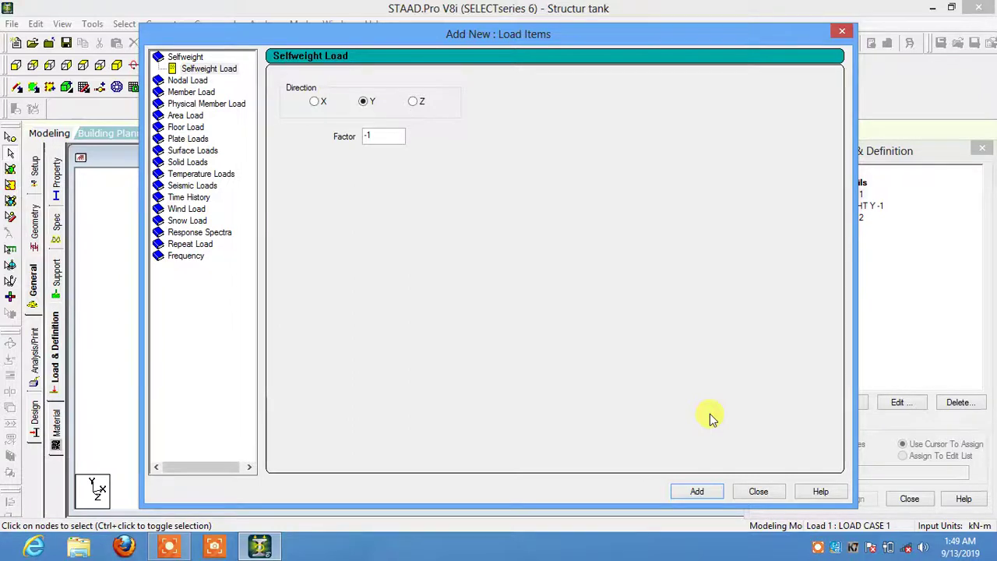
pyautogui.click(191, 138)
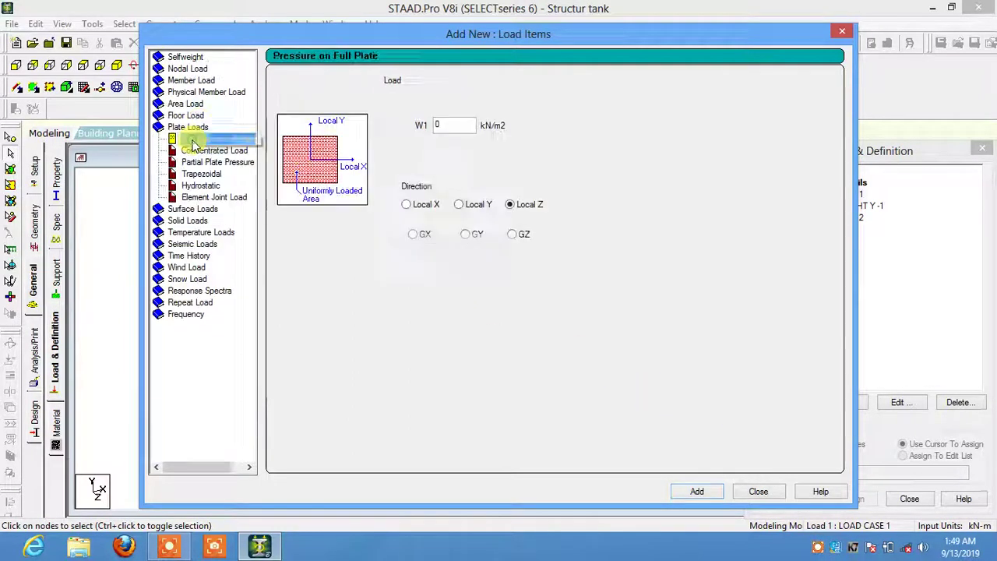
pyautogui.click(466, 126)
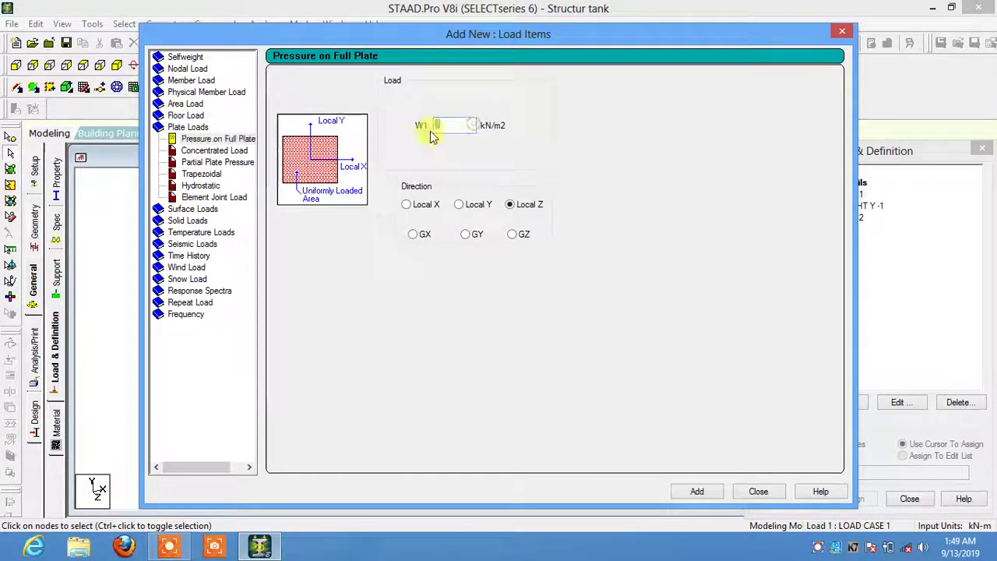
pyautogui.write('1')
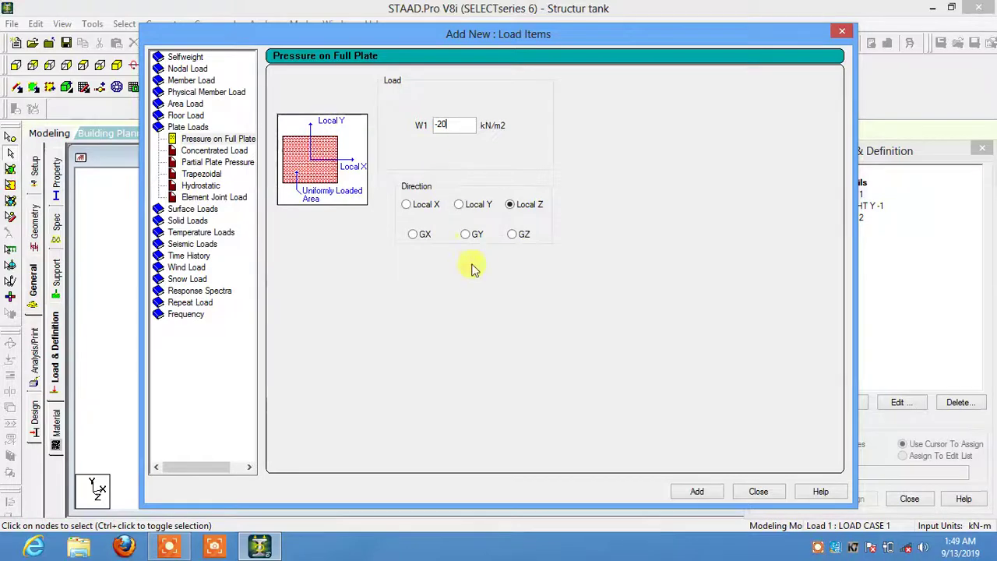
pyautogui.click(697, 491)
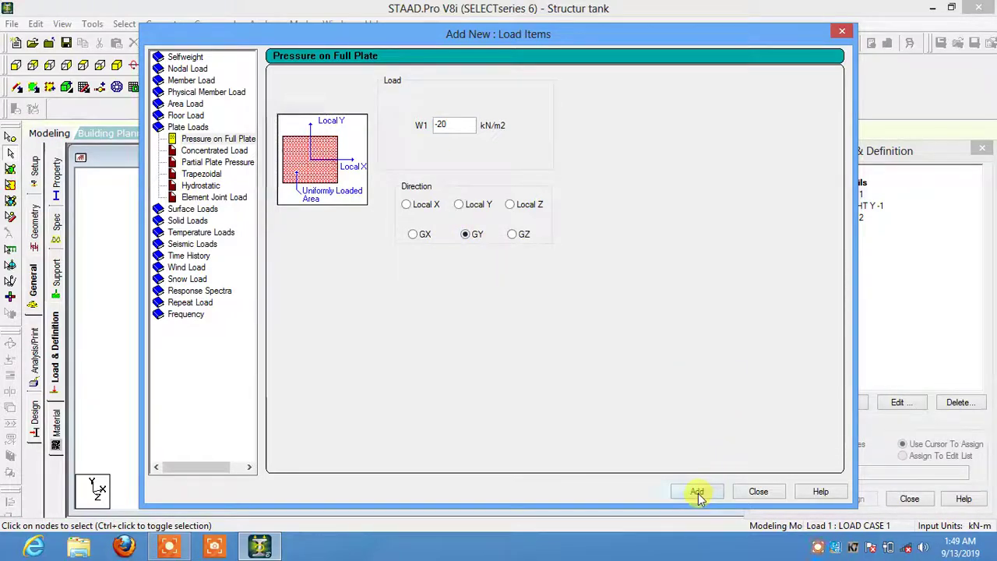
pyautogui.click(756, 491)
# Assign the SELFWEIGHT Y -1 load to the whole structure in view.
pyautogui.click(841, 205)
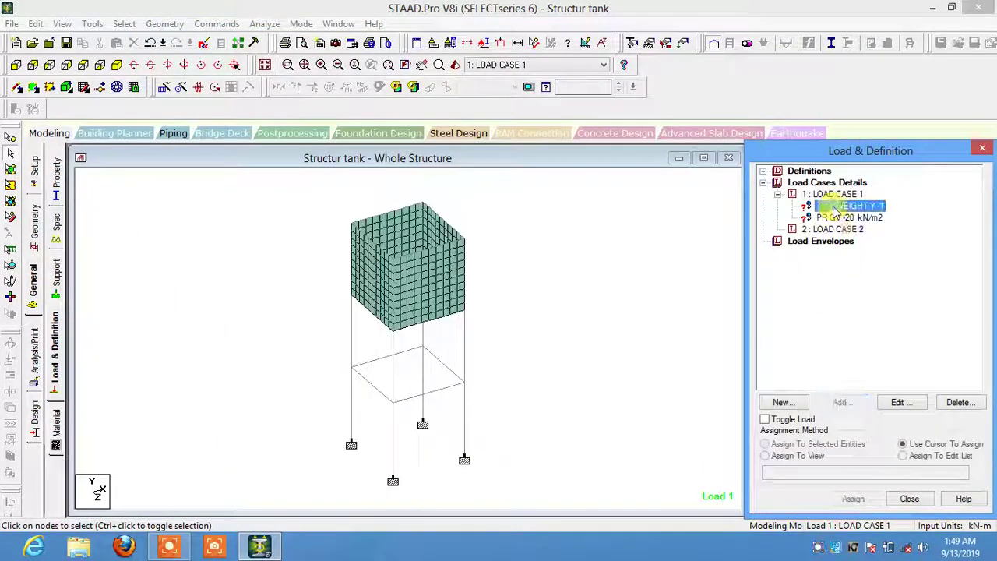
pyautogui.click(854, 498)
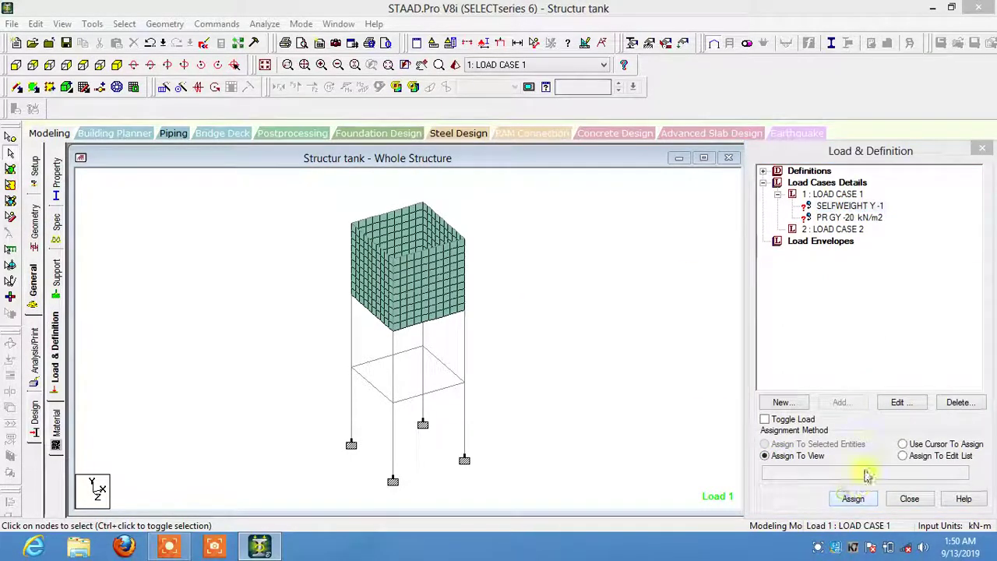
pyautogui.click(887, 371)
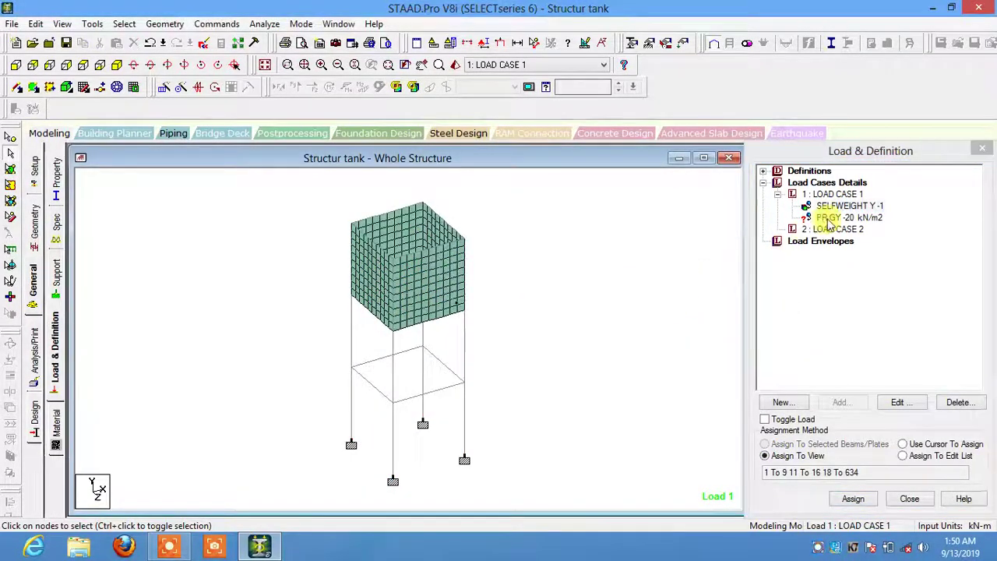
# Assign the PR GY -20 kN/m2 pressure to the tank plates in view.
pyautogui.click(826, 217)
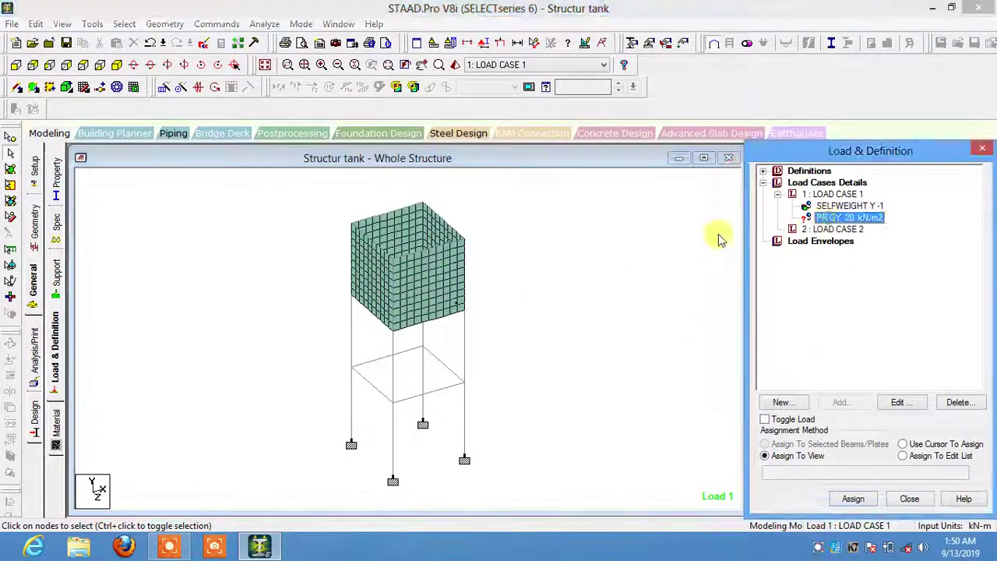
pyautogui.click(16, 65)
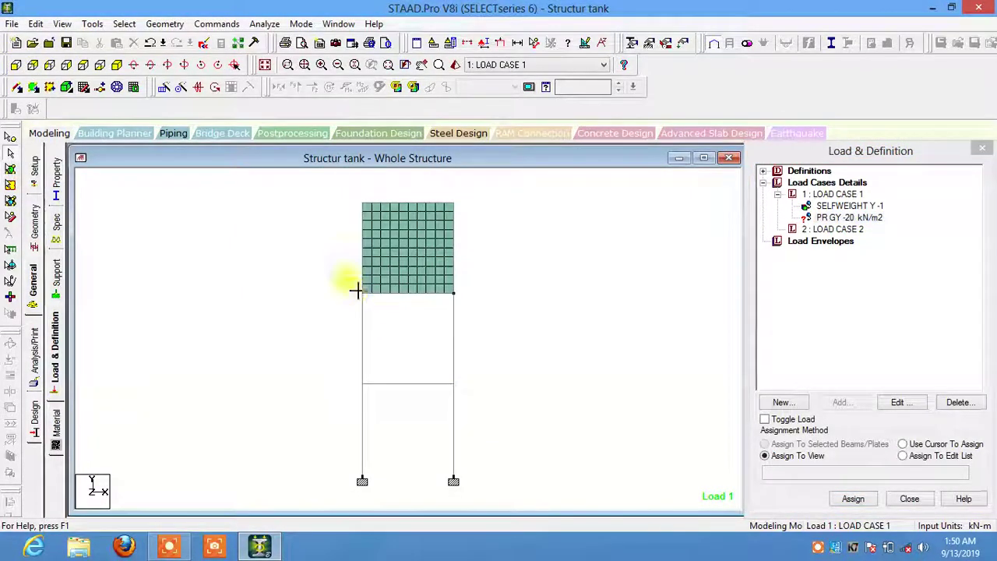
pyautogui.moveTo(356, 288); pyautogui.dragTo(470, 301)
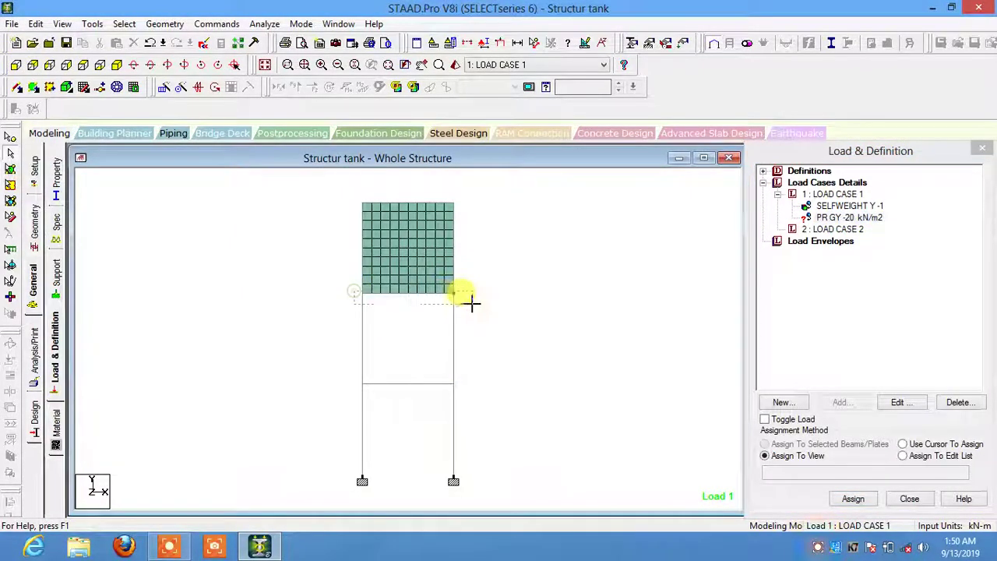
pyautogui.click(11, 185)
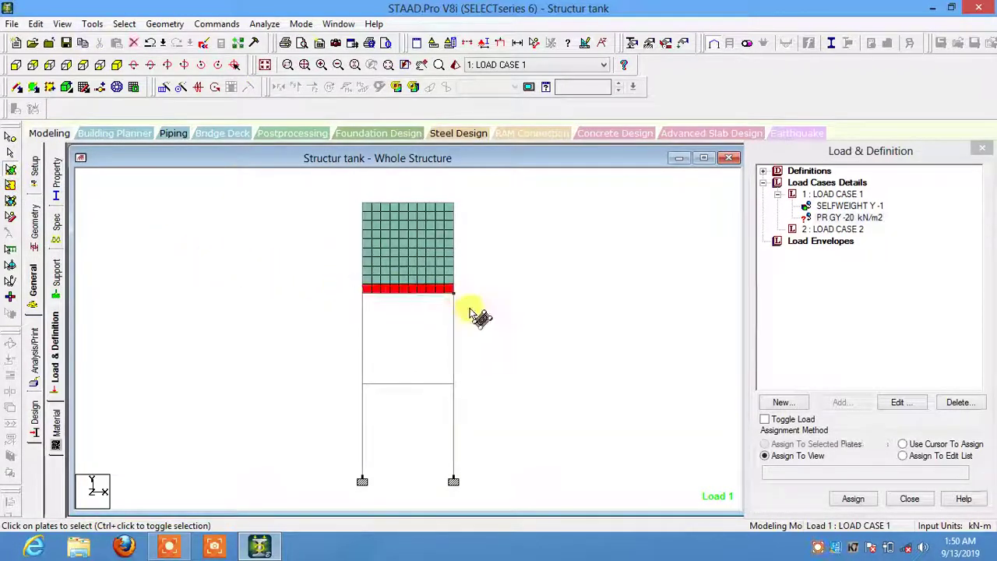
pyautogui.scroll(2, 396, 290)
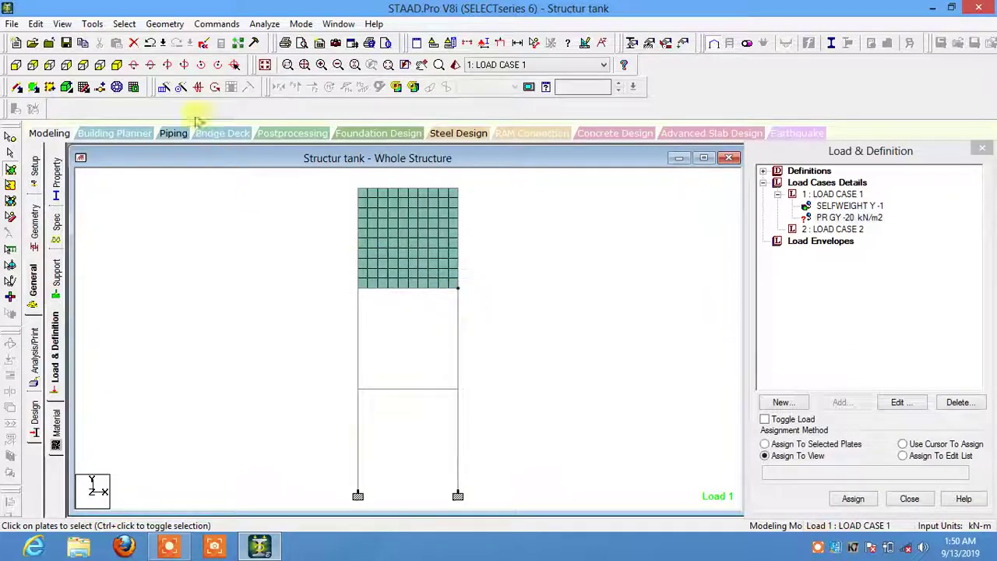
pyautogui.click(117, 66)
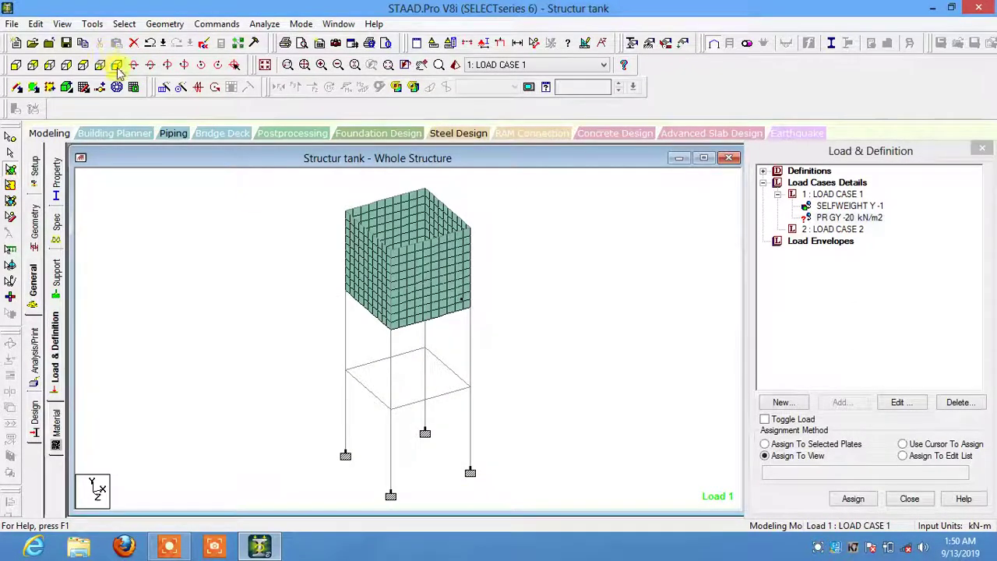
pyautogui.click(165, 84)
pyautogui.press('Down')
pyautogui.press('Down')
pyautogui.press('Down')
pyautogui.press('Down')
pyautogui.press('Down')
pyautogui.press('Down')
pyautogui.press('Down')
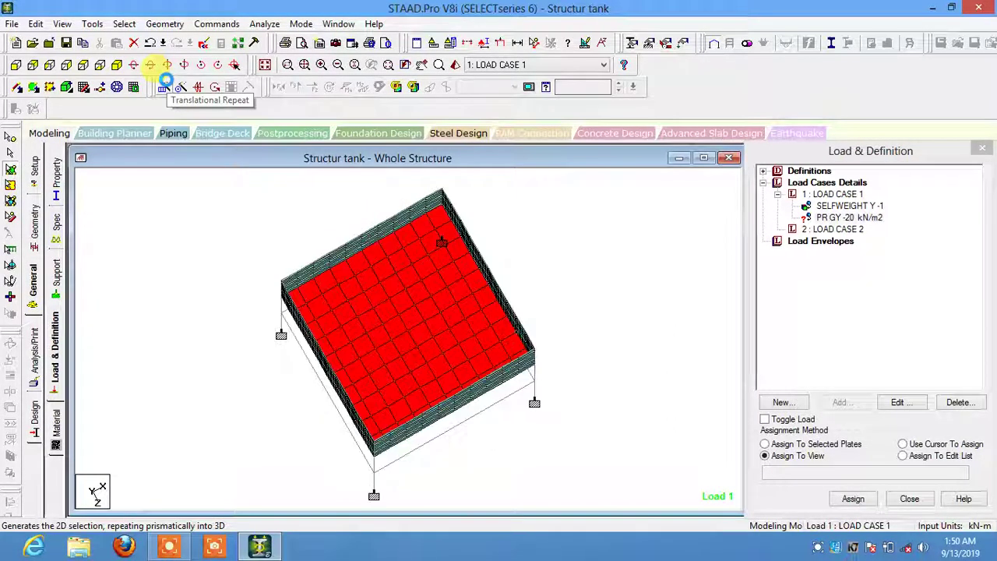
pyautogui.press('Down')
pyautogui.press('Down')
pyautogui.press('Up')
pyautogui.press('Up')
pyautogui.press('Up')
pyautogui.press('Up')
pyautogui.press('Up')
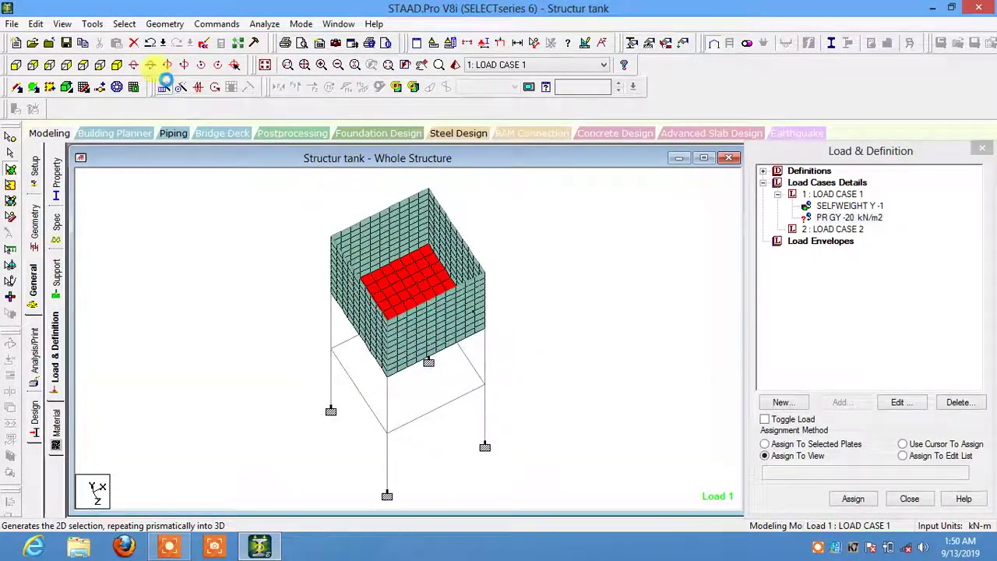
pyautogui.press('Up')
pyautogui.press('Up')
pyautogui.press('Up')
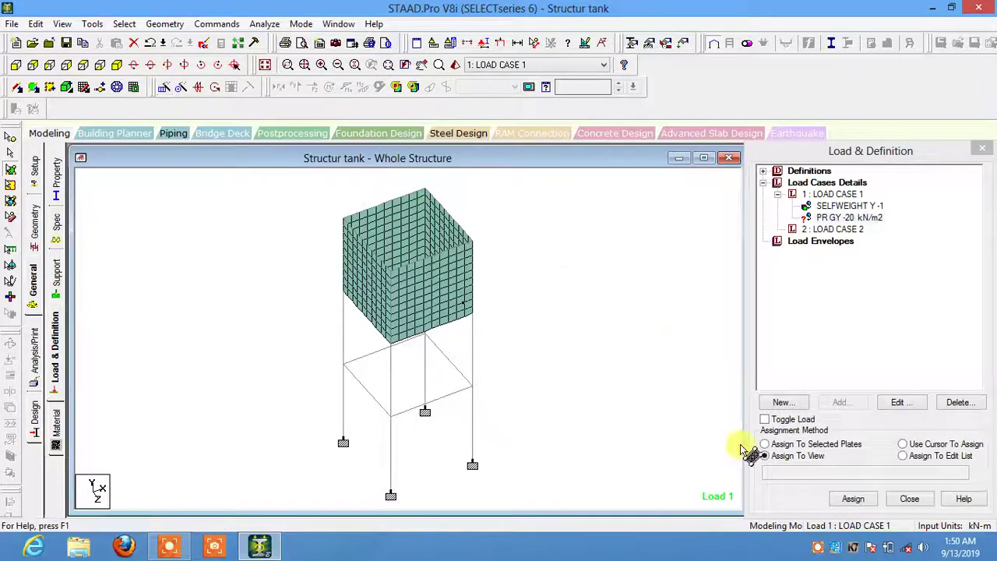
pyautogui.click(853, 499)
pyautogui.click(879, 369)
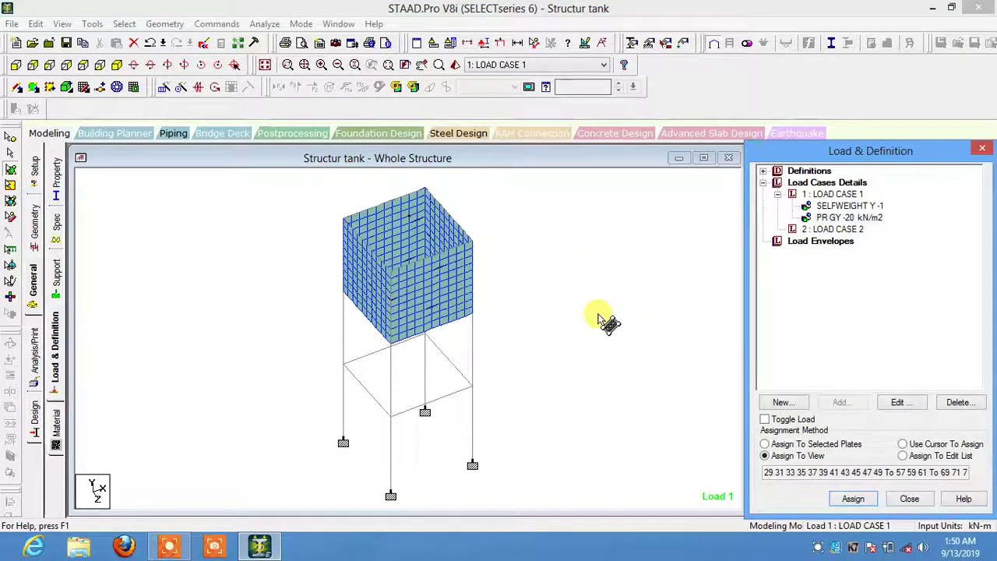
# Check which plates carry the GY pressure, ending in front elevation.
pyautogui.click(830, 195)
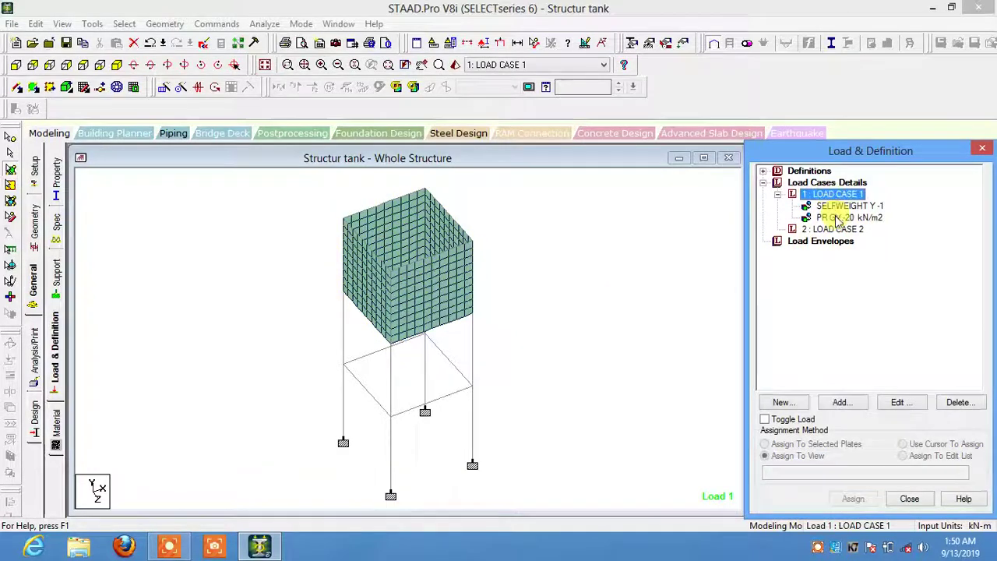
pyautogui.click(838, 217)
pyautogui.click(623, 251)
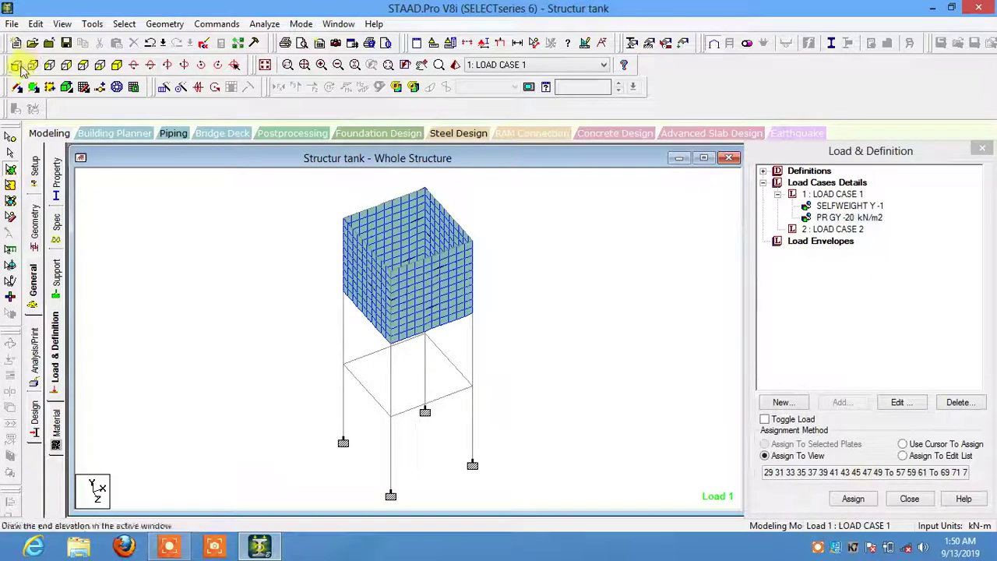
pyautogui.click(31, 65)
pyautogui.click(117, 65)
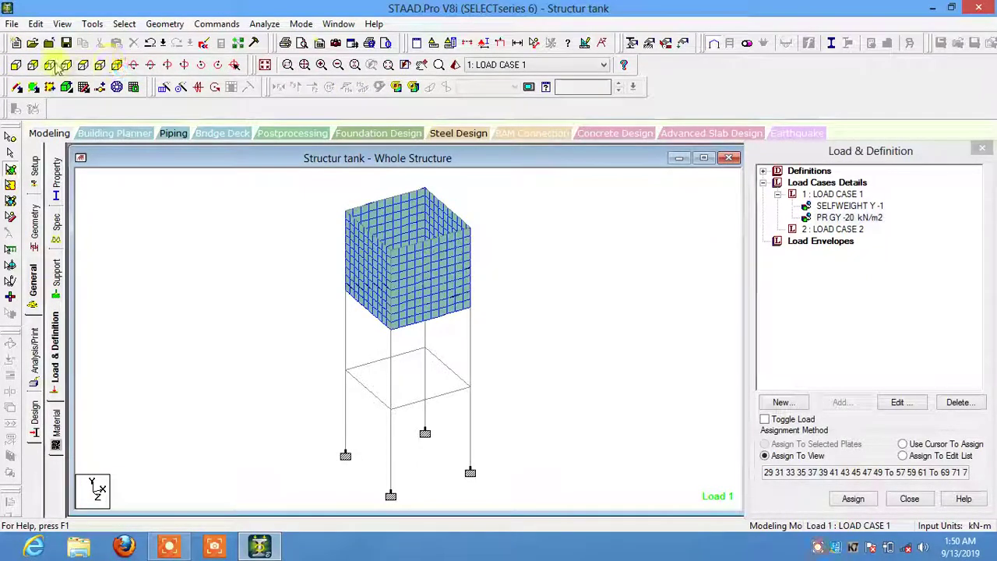
pyautogui.click(16, 65)
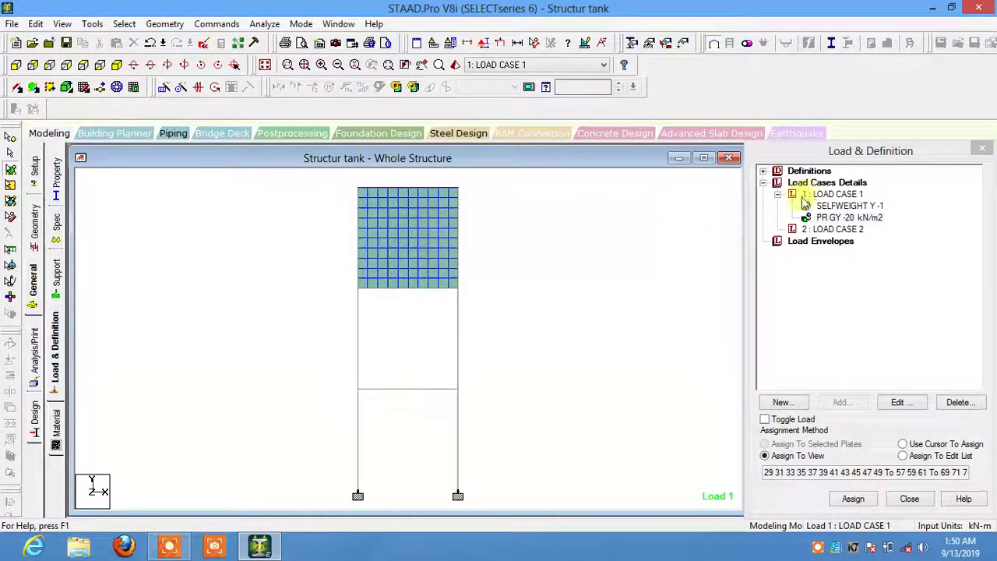
# Delete Load Case 2.
pyautogui.click(830, 229)
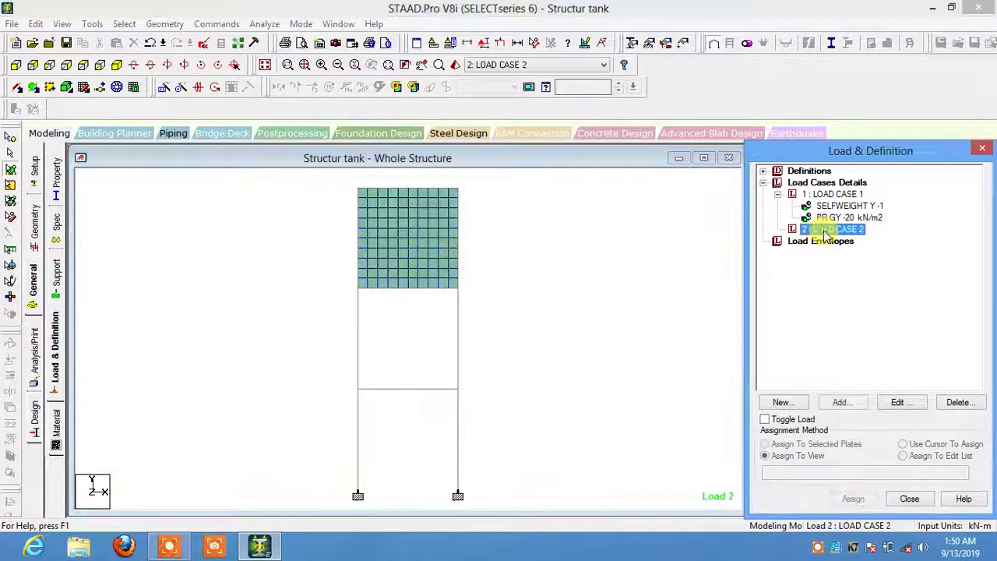
pyautogui.click(958, 402)
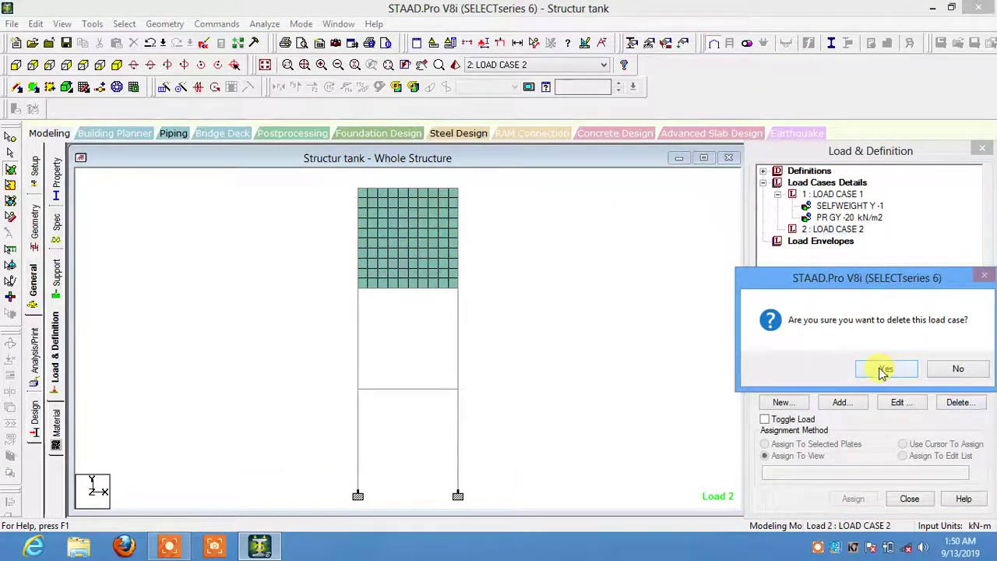
pyautogui.click(883, 371)
# Start a Hydrostatic plate load in Load Case 1 and pick one tank wall's plates.
pyautogui.click(830, 194)
pyautogui.click(846, 400)
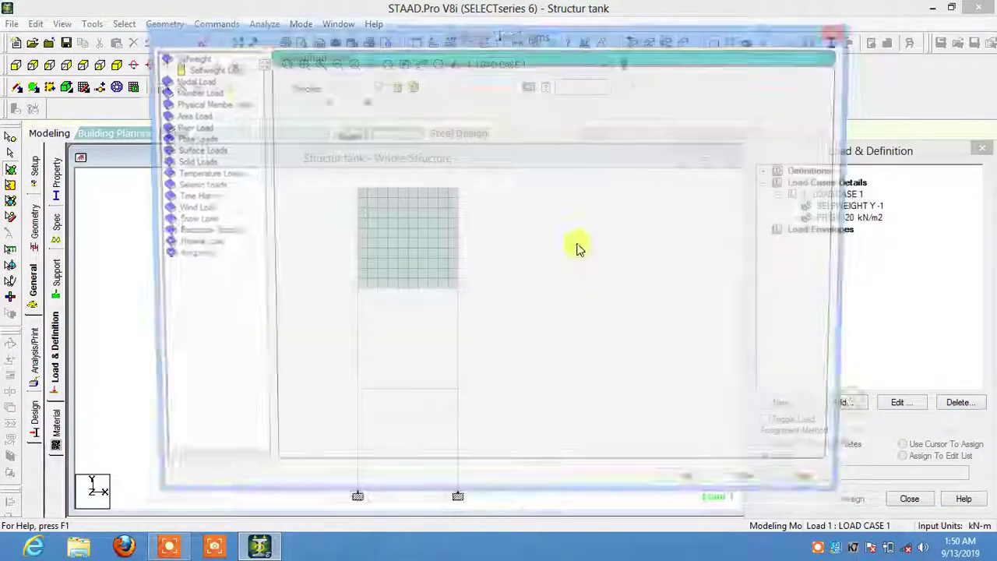
pyautogui.click(187, 140)
pyautogui.click(201, 185)
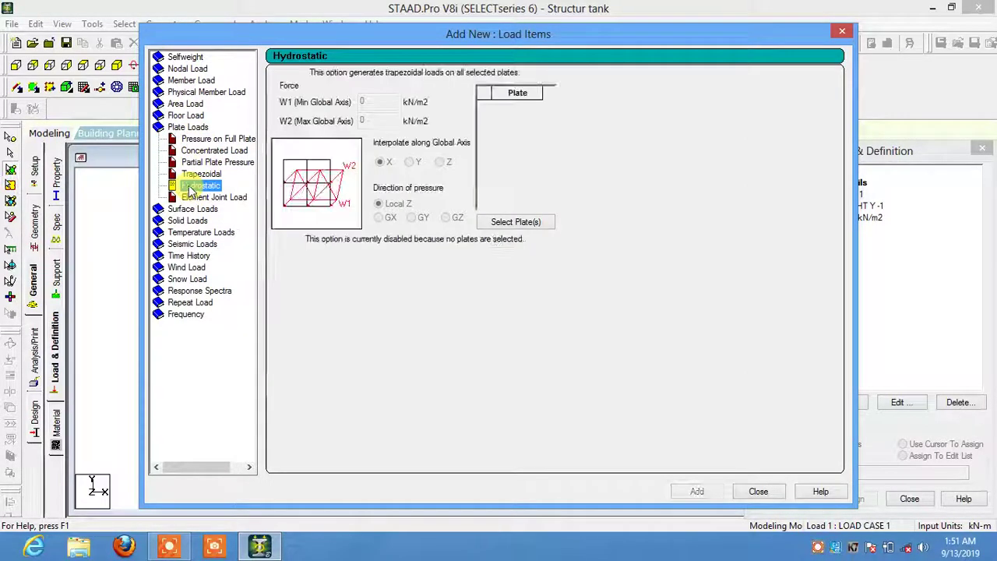
pyautogui.click(497, 224)
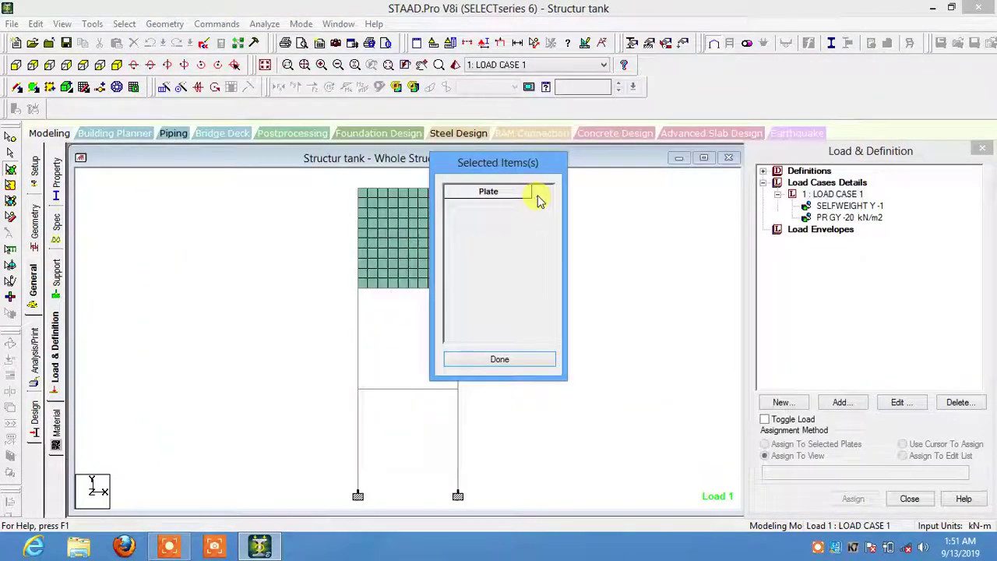
pyautogui.moveTo(507, 163); pyautogui.dragTo(670, 163)
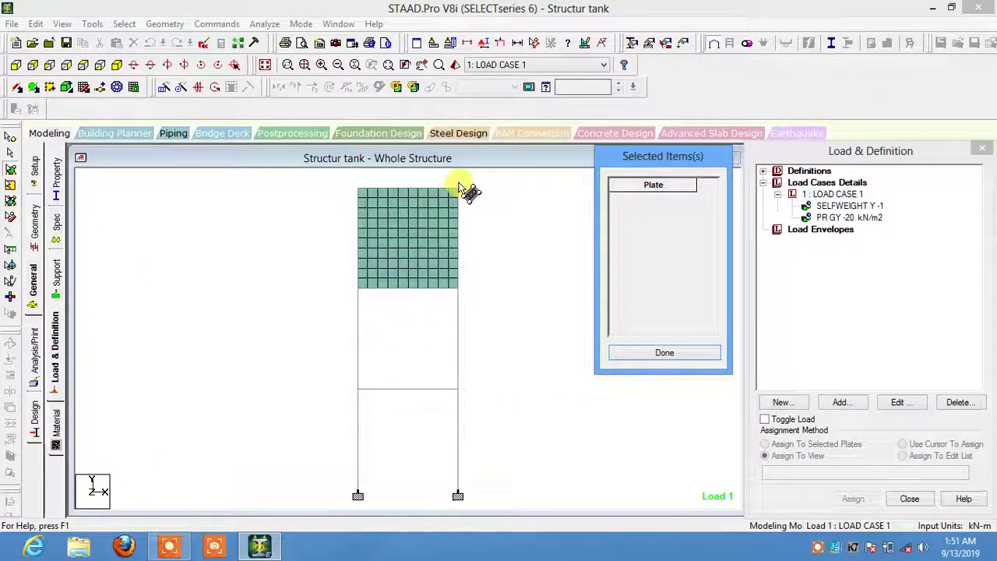
pyautogui.moveTo(468, 191); pyautogui.dragTo(477, 306)
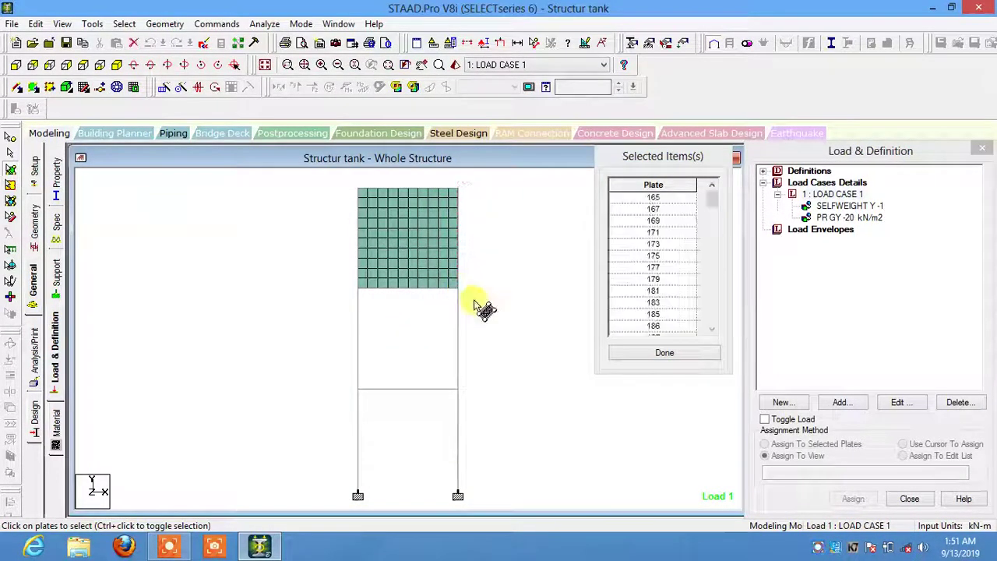
pyautogui.click(118, 64)
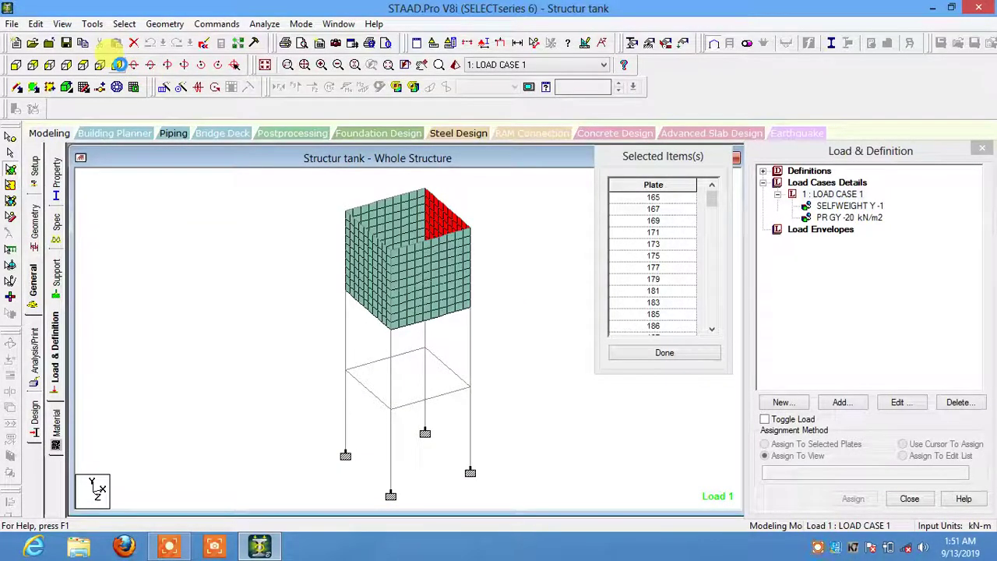
pyautogui.click(643, 357)
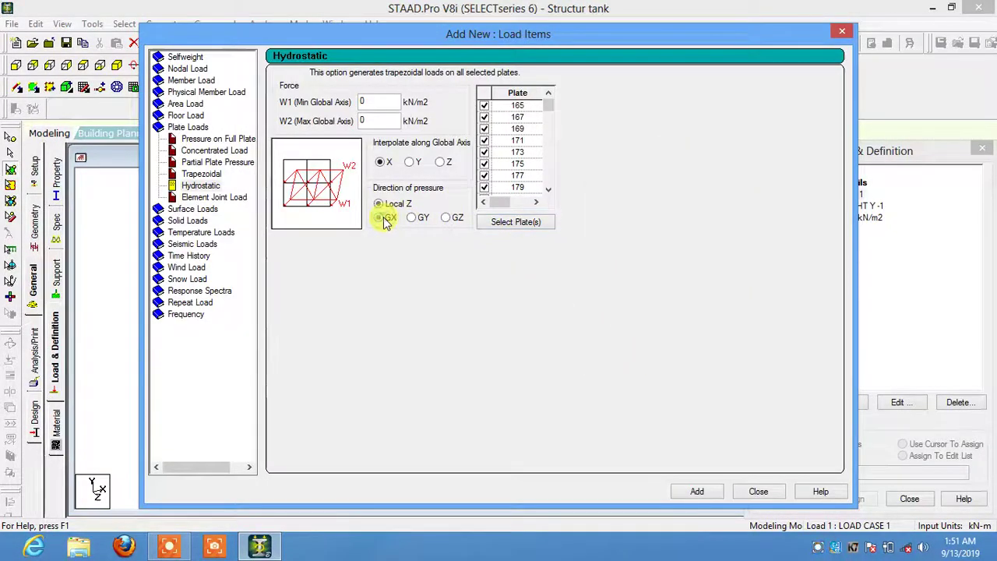
# Set the hydrostatic load W1 20, W2 0 along Y in GX and add it.
pyautogui.moveTo(477, 34); pyautogui.dragTo(857, 46)
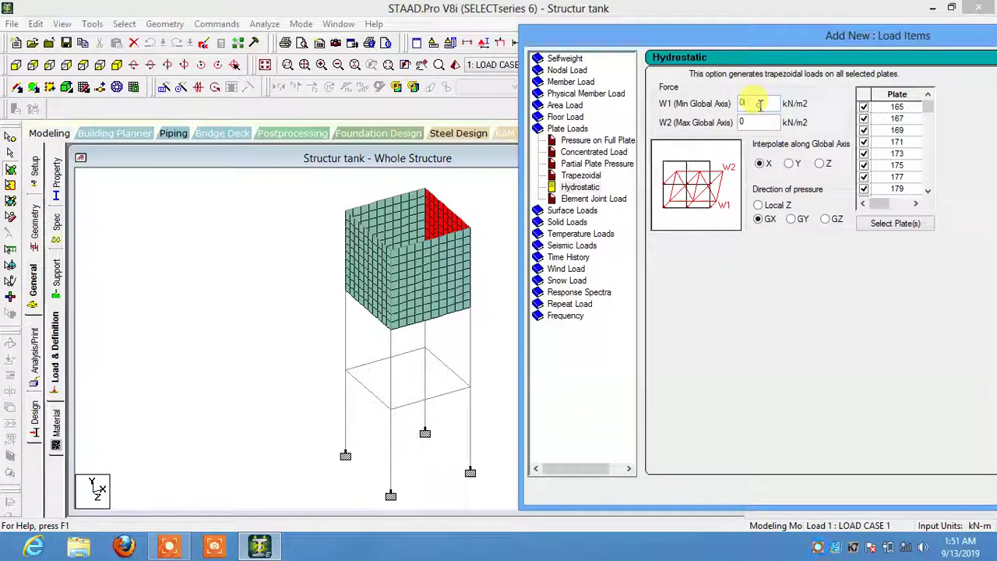
pyautogui.moveTo(760, 105); pyautogui.dragTo(739, 115)
pyautogui.write('20')
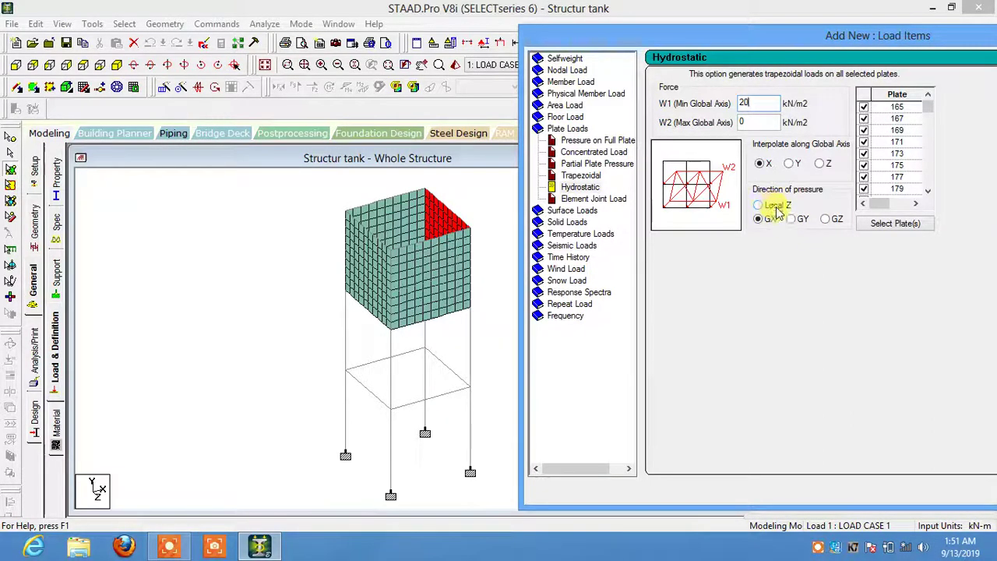
pyautogui.click(790, 164)
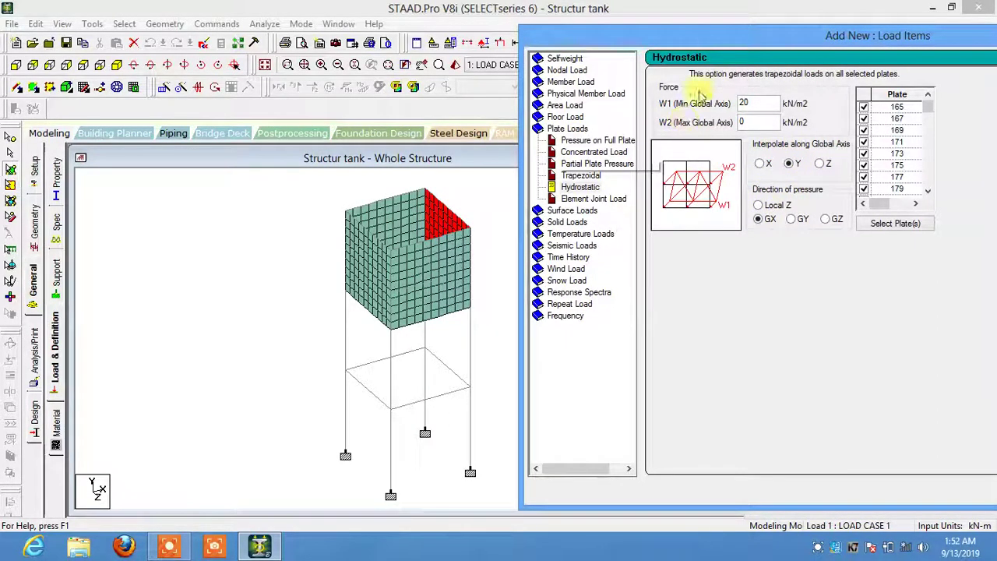
pyautogui.moveTo(713, 37); pyautogui.dragTo(580, 13)
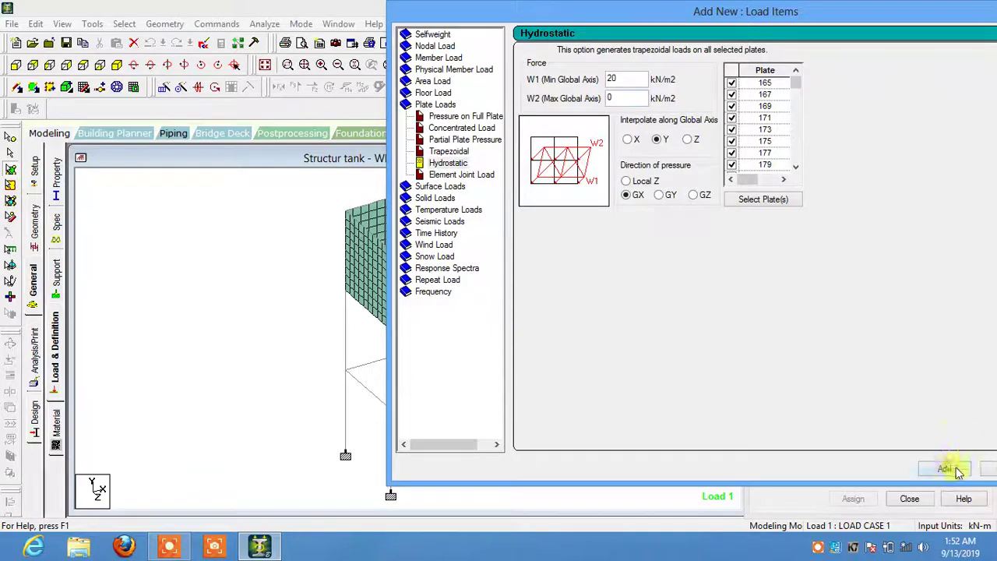
pyautogui.click(969, 470)
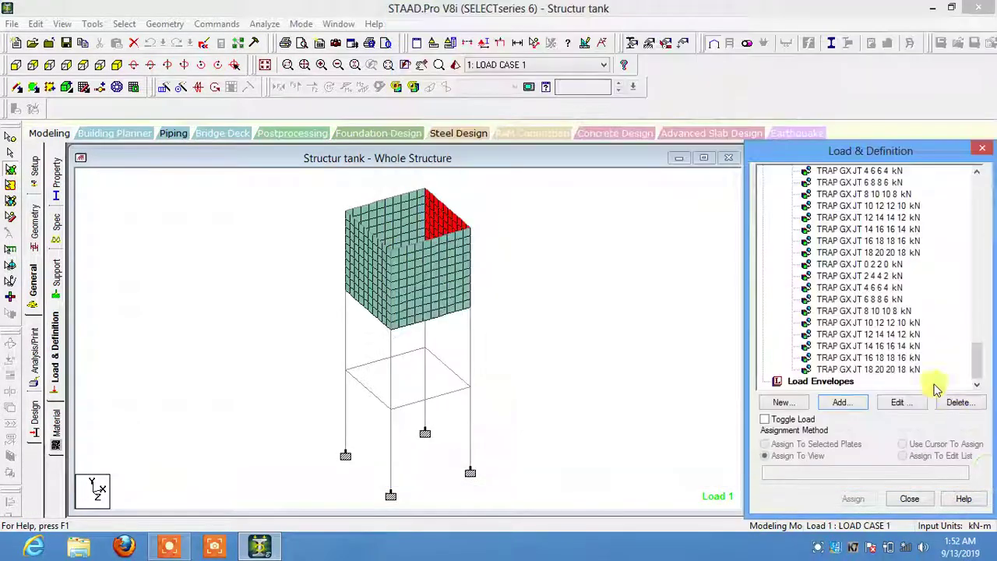
pyautogui.click(865, 312)
pyautogui.click(857, 253)
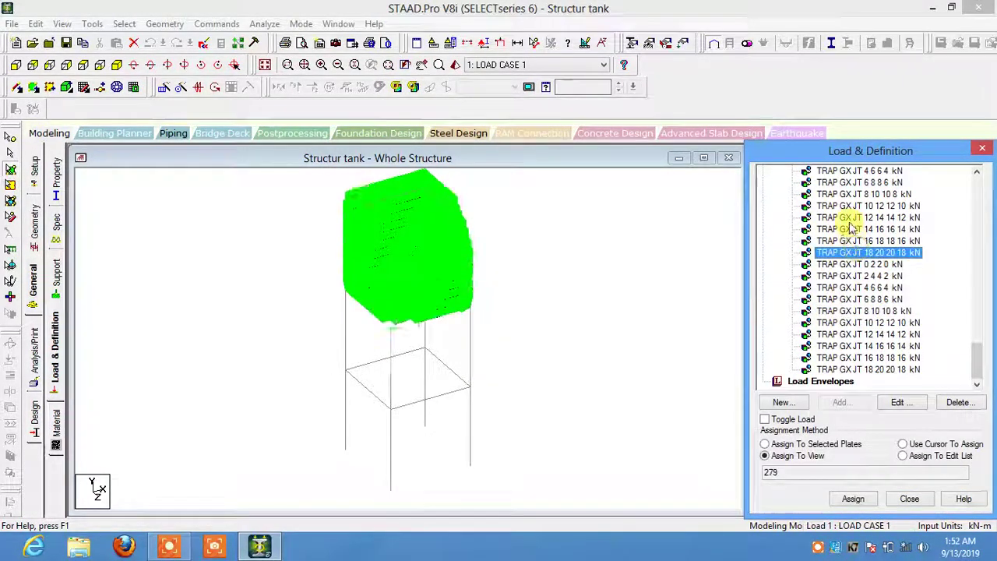
pyautogui.click(692, 246)
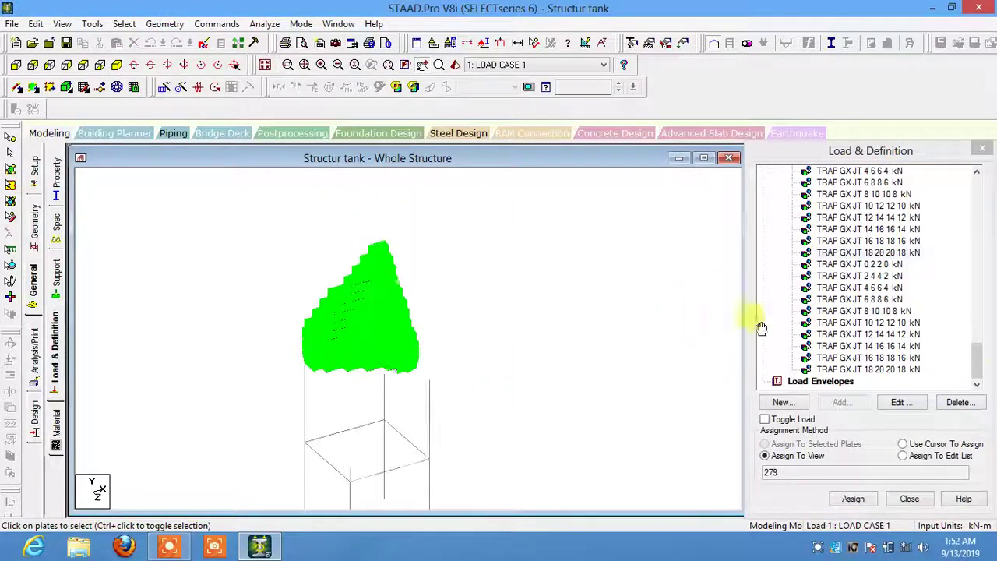
pyautogui.moveTo(978, 360); pyautogui.dragTo(975, 183)
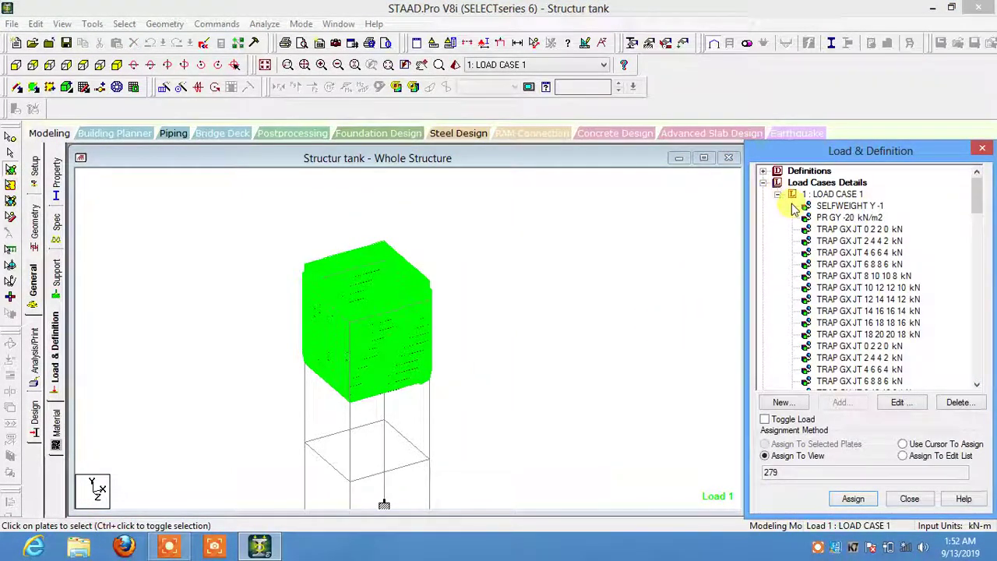
pyautogui.click(843, 232)
pyautogui.scroll(-1, 864, 257)
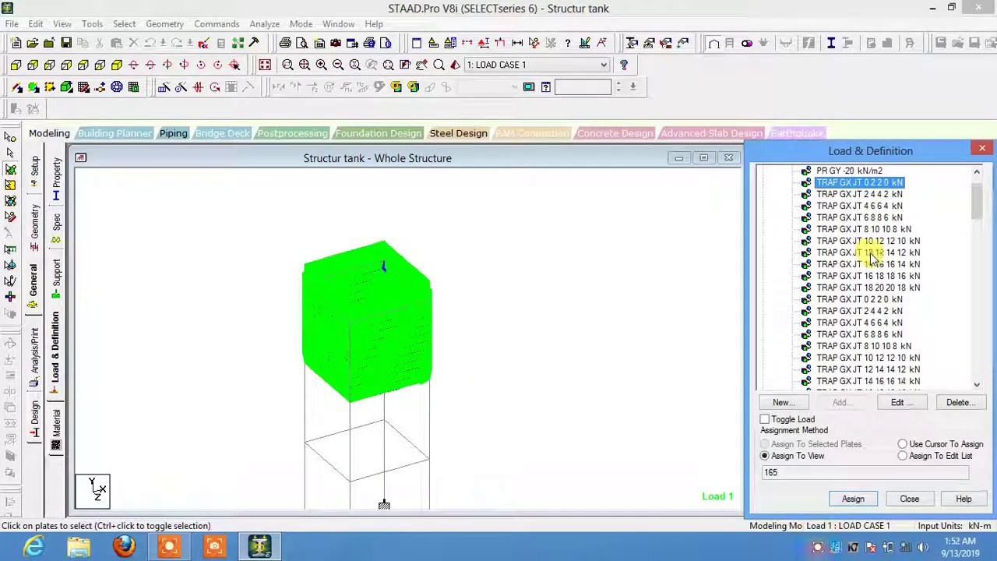
pyautogui.scroll(-1, 874, 265)
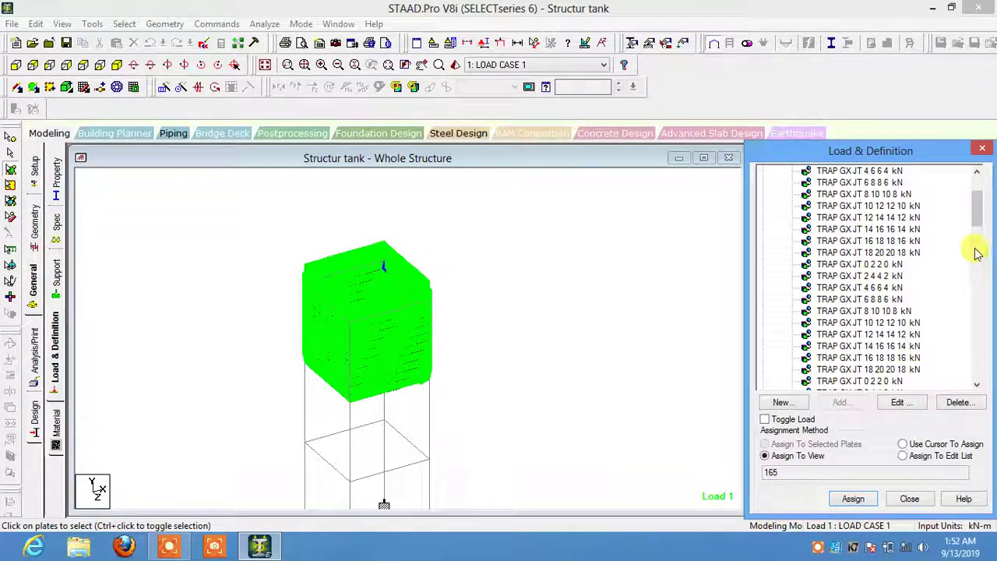
pyautogui.moveTo(981, 218); pyautogui.dragTo(980, 366)
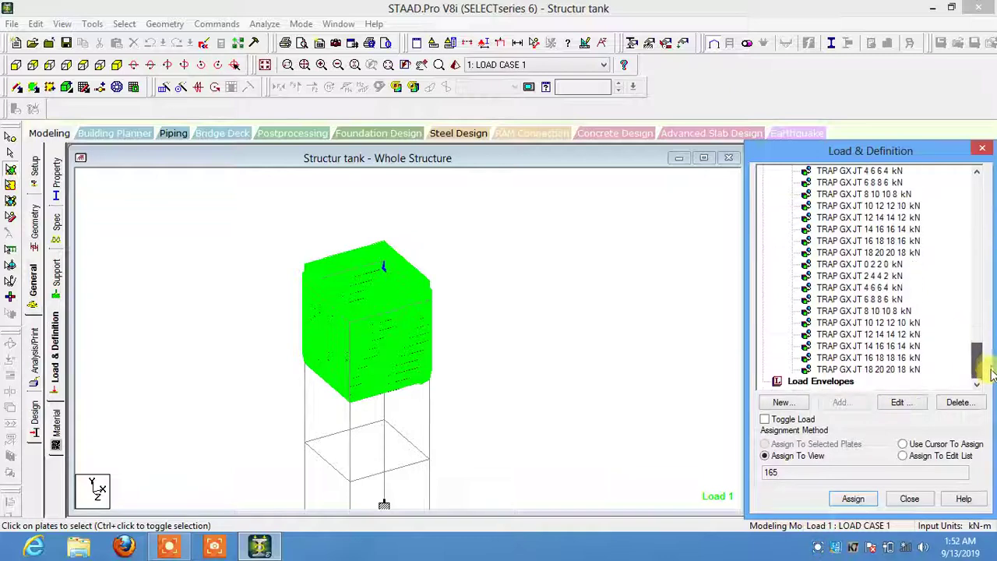
pyautogui.click(908, 370)
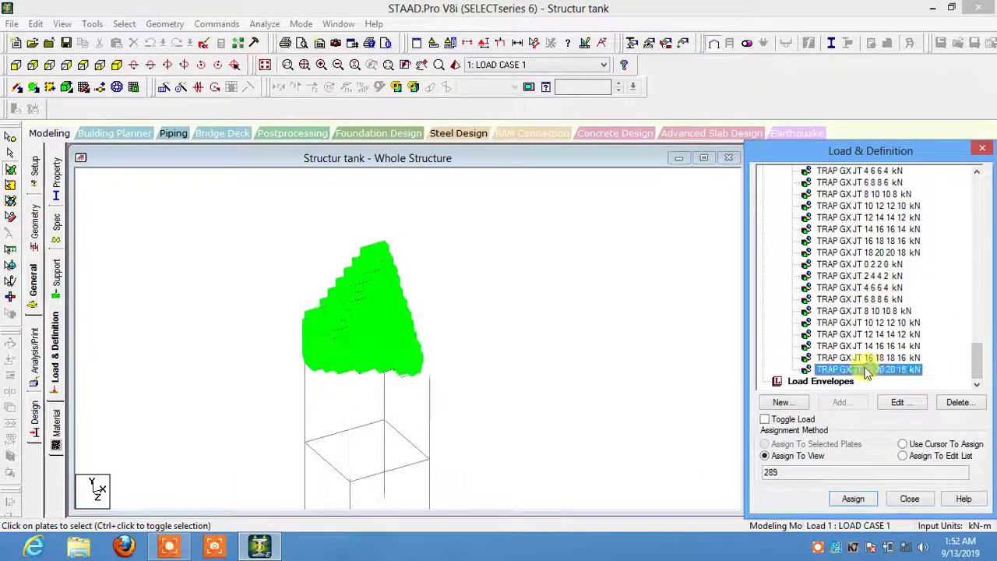
pyautogui.click(653, 279)
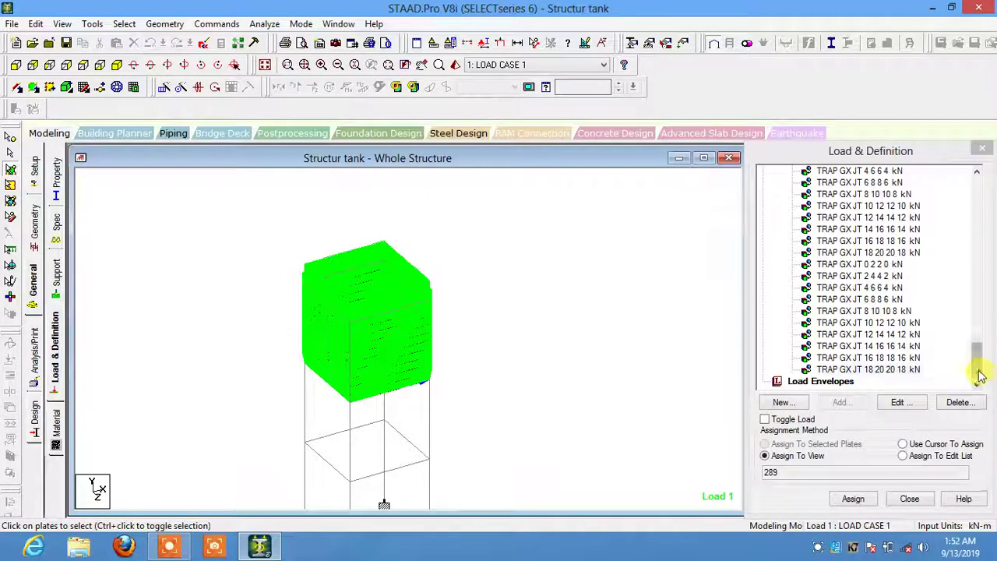
pyautogui.moveTo(980, 376); pyautogui.dragTo(977, 179)
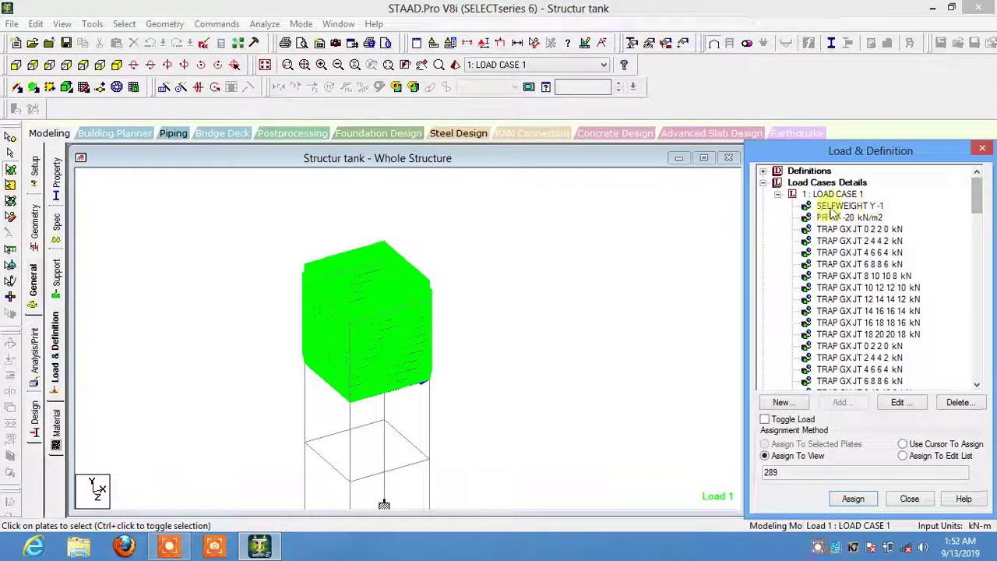
pyautogui.click(793, 194)
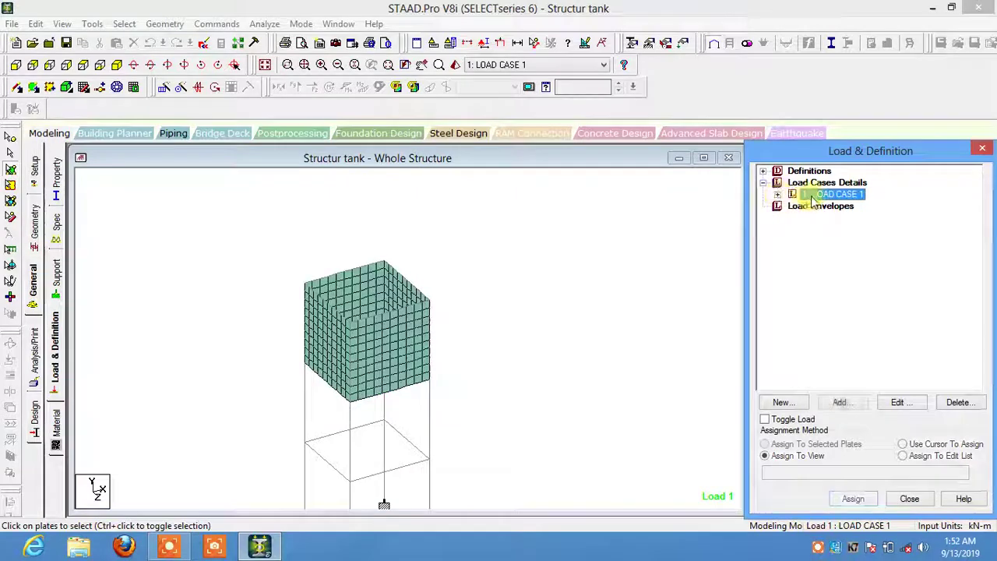
# Display Load Case 1's selfweight, PR GY pressure and each TRAP GX JT load on the tank.
pyautogui.click(776, 194)
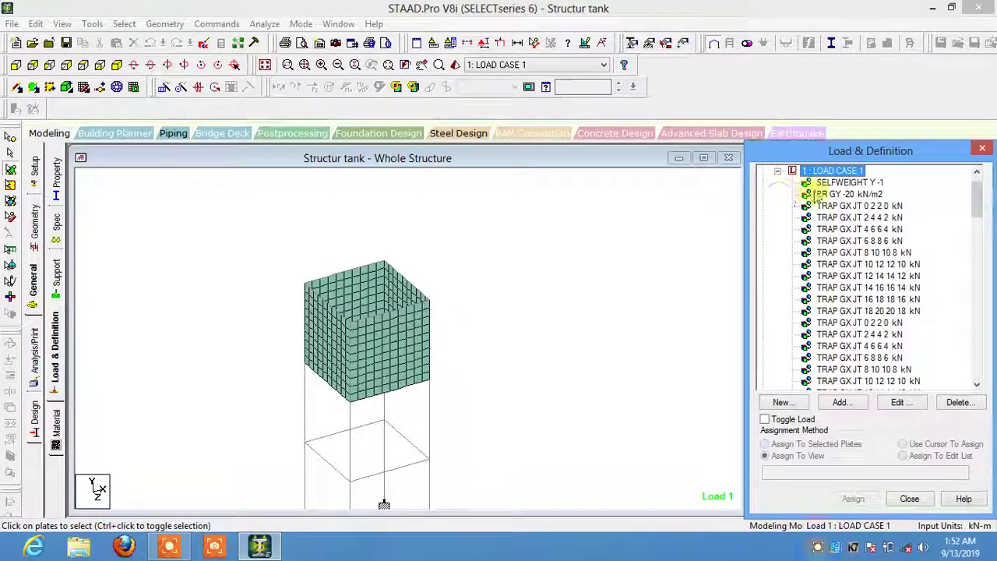
pyautogui.click(822, 184)
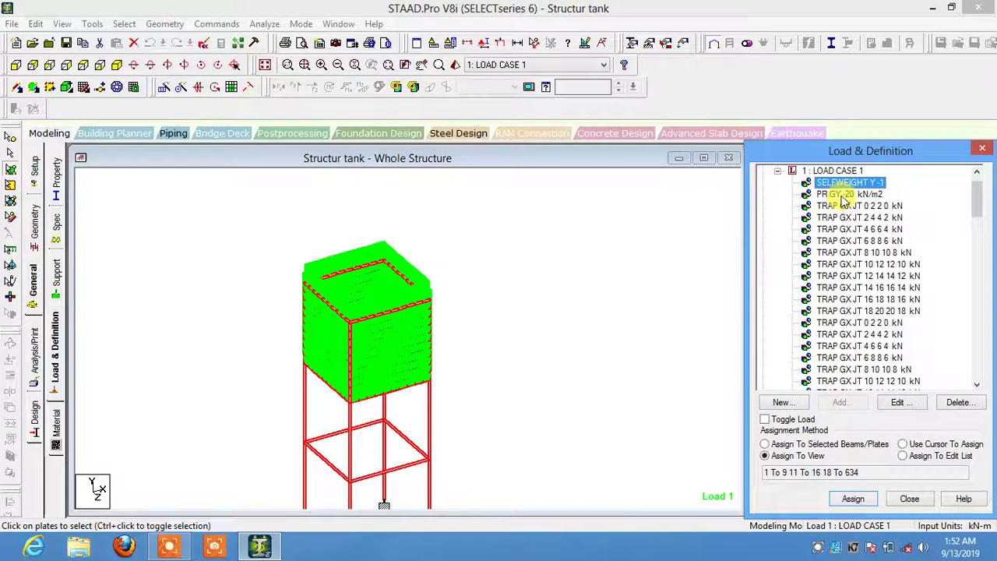
pyautogui.click(843, 194)
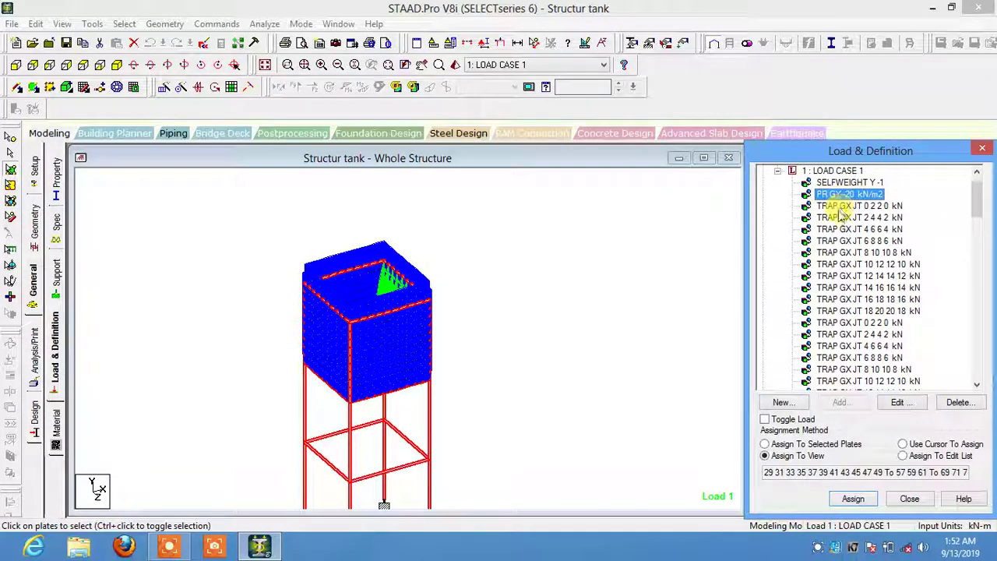
pyautogui.click(841, 207)
pyautogui.click(847, 241)
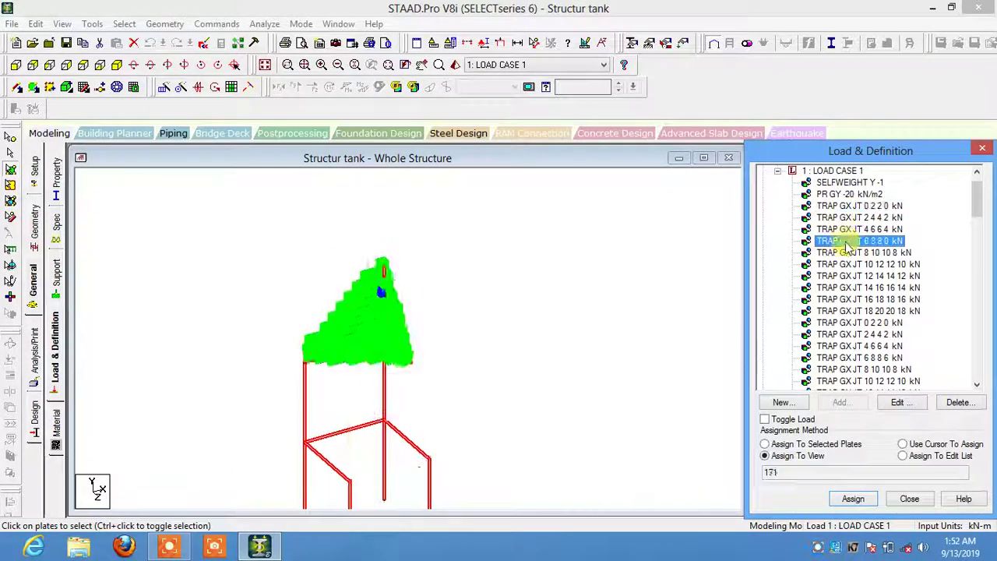
pyautogui.click(785, 252)
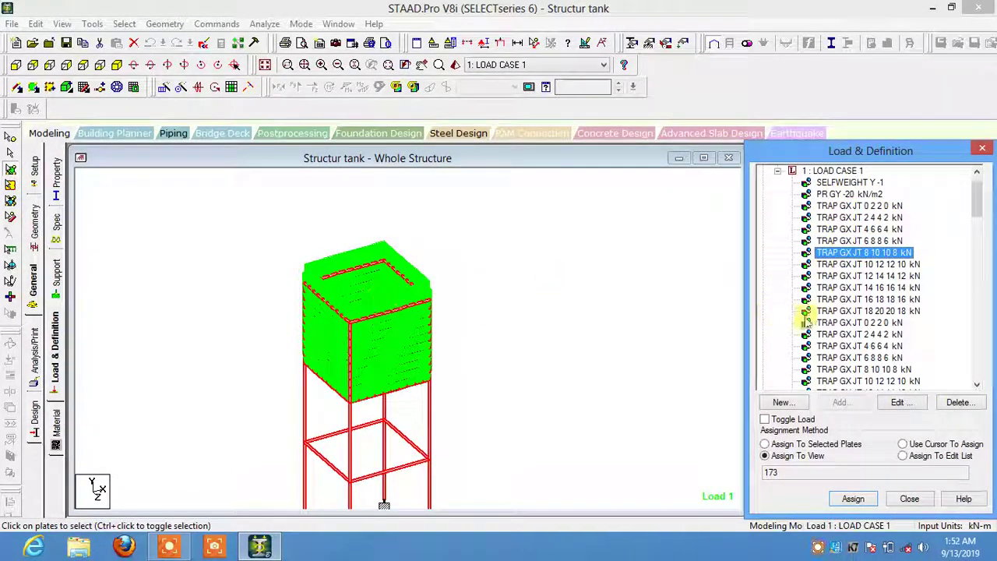
pyautogui.click(834, 310)
pyautogui.click(845, 335)
pyautogui.click(865, 357)
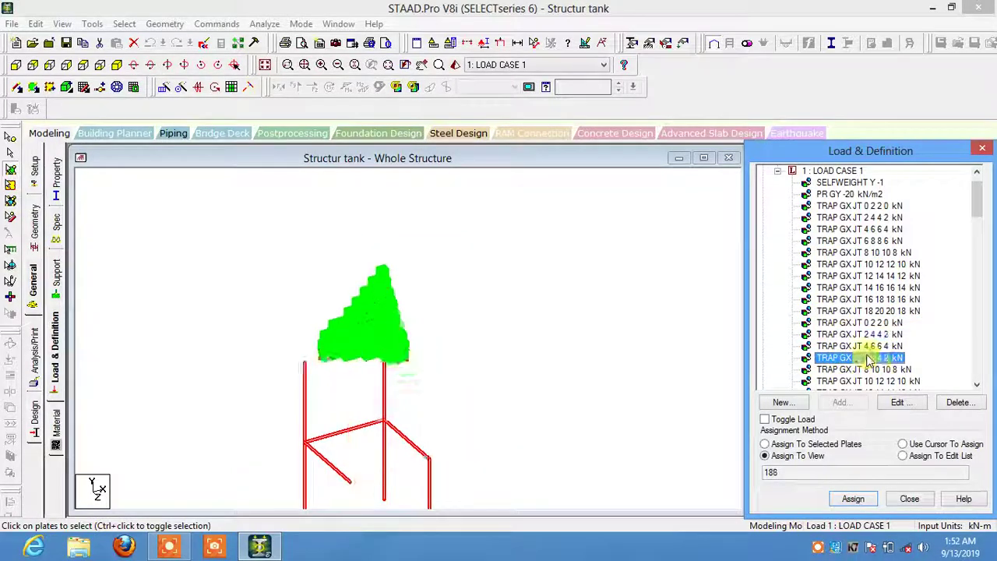
pyautogui.moveTo(975, 204); pyautogui.dragTo(983, 378)
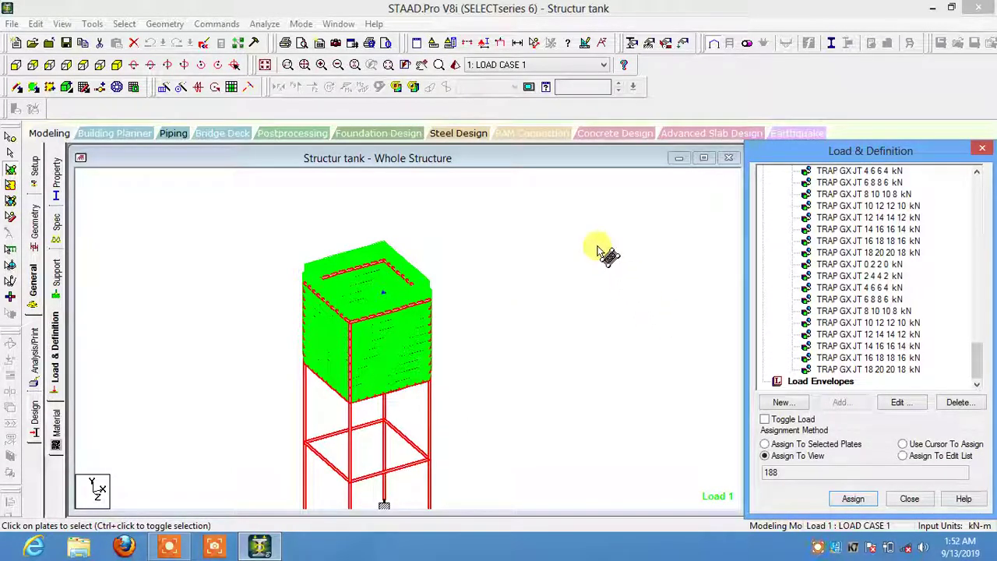
pyautogui.keyDown('ctrl'); pyautogui.moveTo(585, 301); pyautogui.dragTo(489, 251, button='middle'); pyautogui.keyUp('ctrl')
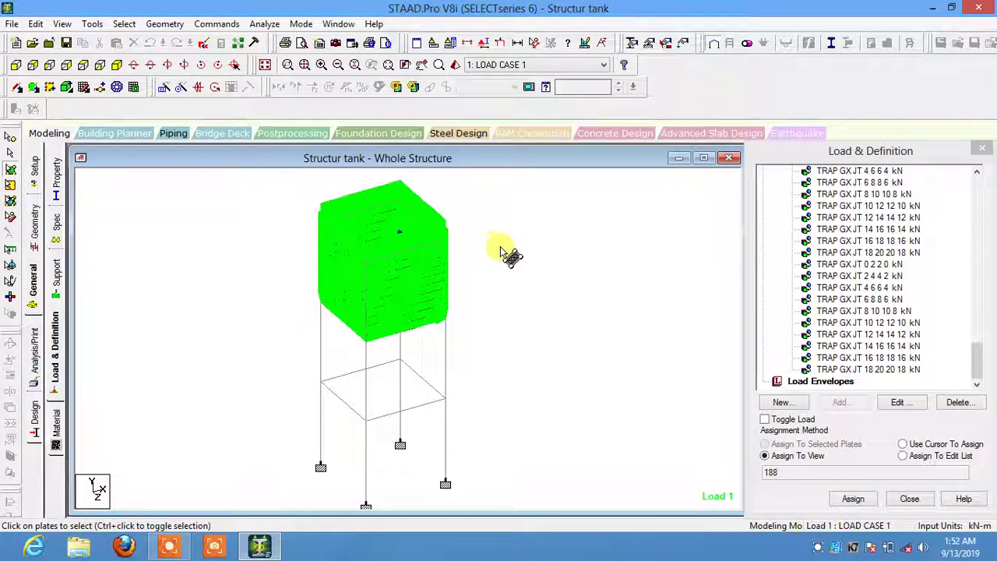
# Add a PERFORM ANALYSIS command with Print All to the model.
pyautogui.click(263, 25)
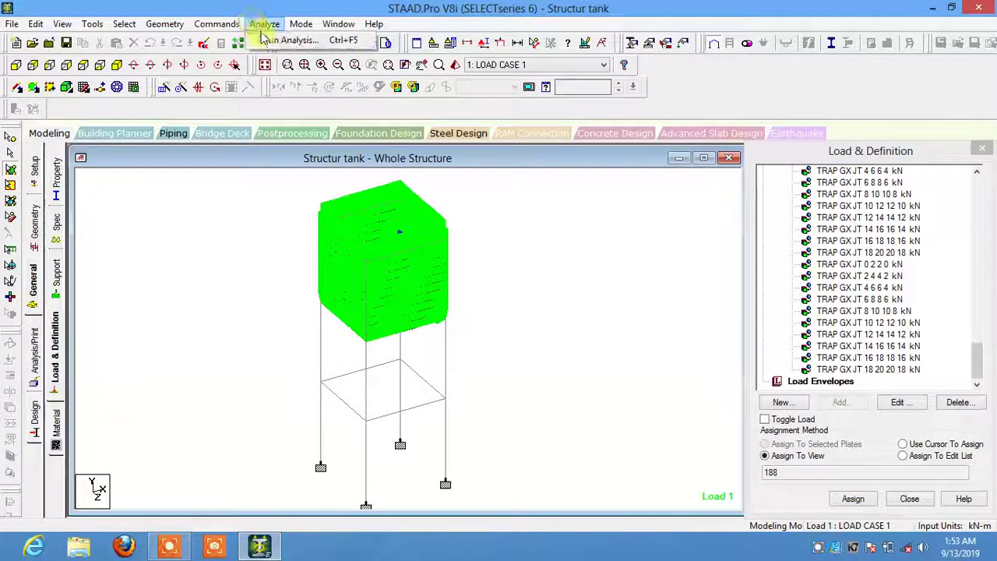
pyautogui.click(290, 39)
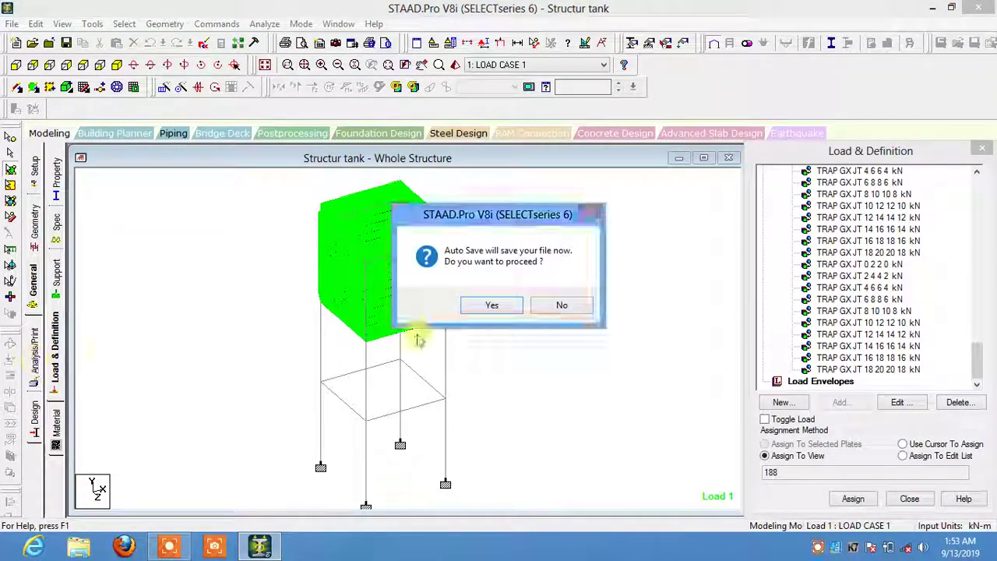
pyautogui.click(545, 306)
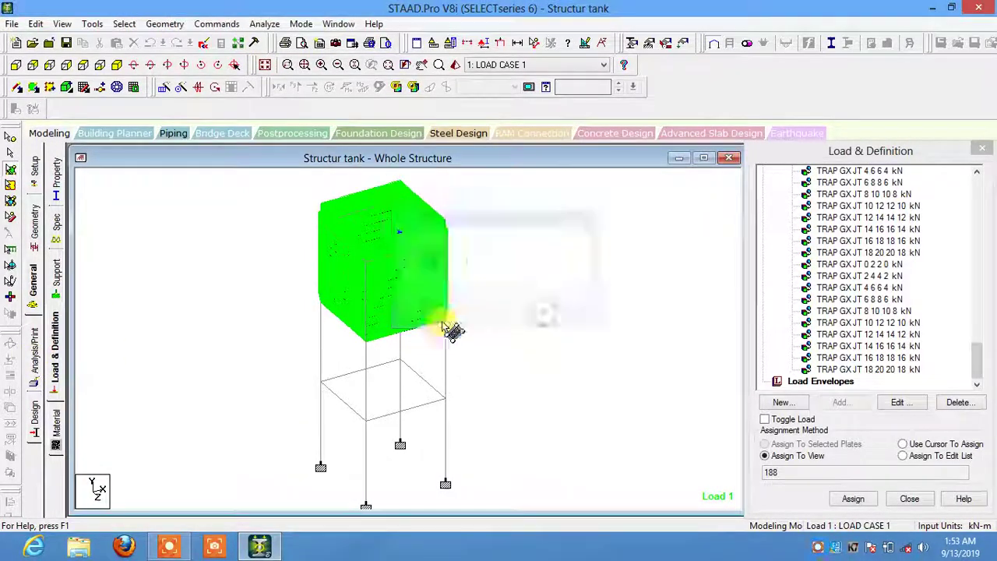
pyautogui.click(36, 362)
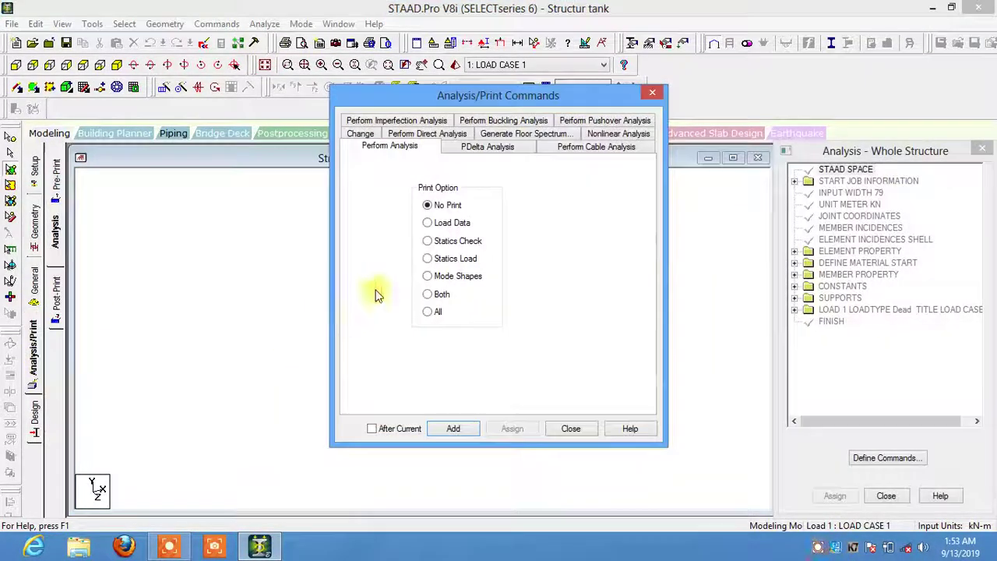
pyautogui.click(453, 428)
pyautogui.click(571, 428)
# Save and run the analysis, then enter post-processing mode.
pyautogui.click(268, 24)
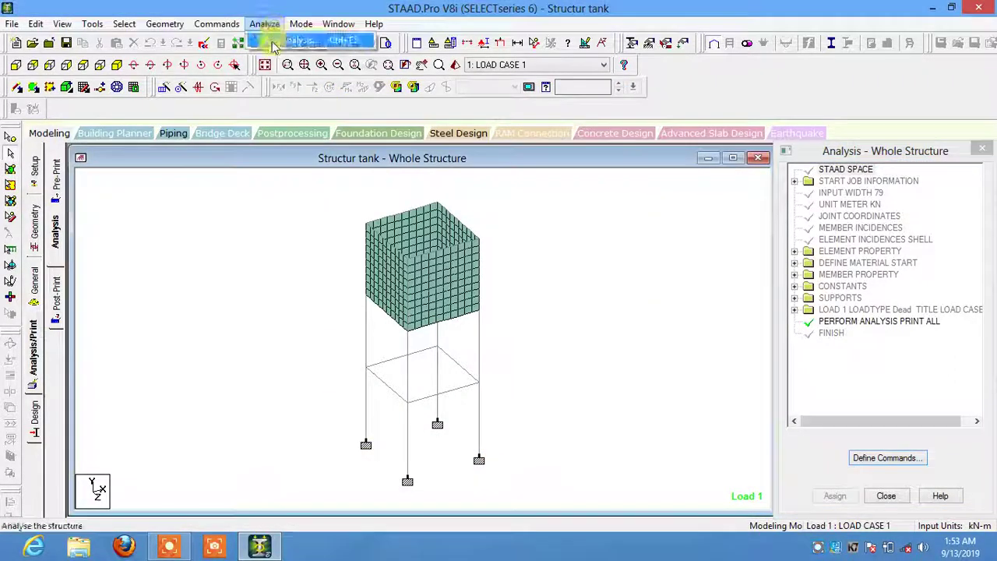
pyautogui.click(312, 38)
pyautogui.click(407, 291)
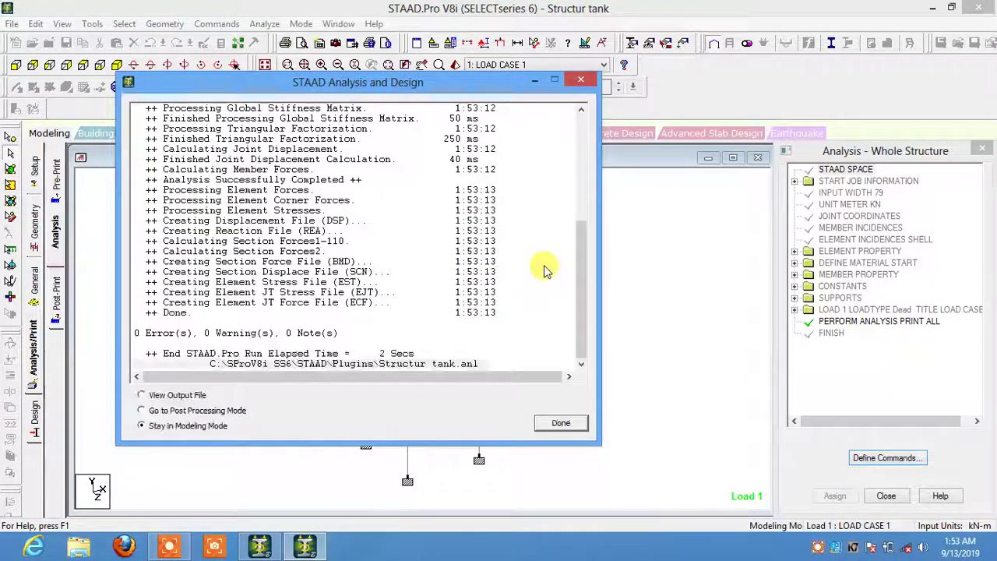
pyautogui.click(191, 411)
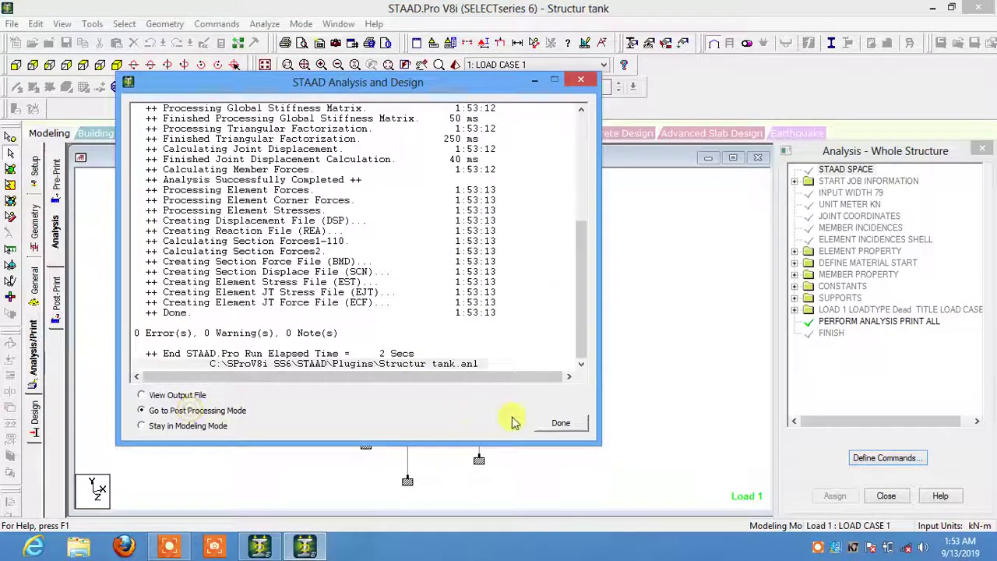
pyautogui.click(557, 422)
pyautogui.click(523, 390)
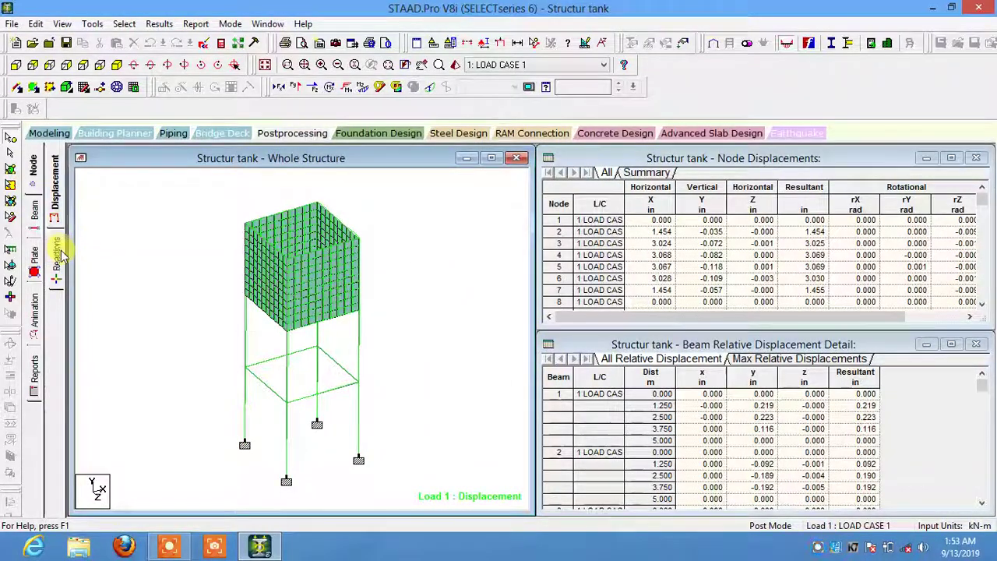
# Contour the tank plates by Max Absolute stress for LOAD CASE 1, 26.5 to 805 psi.
pyautogui.click(33, 257)
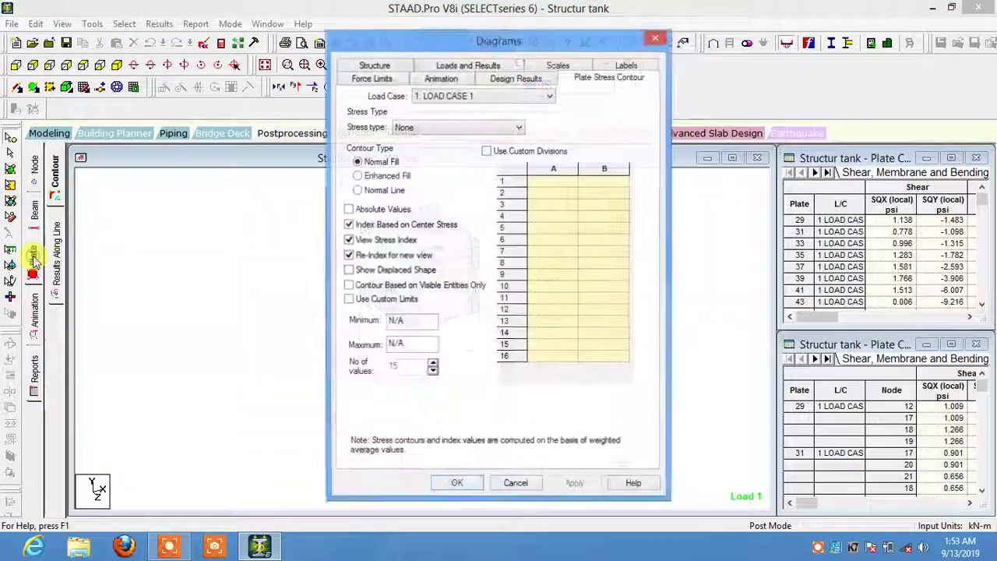
pyautogui.click(445, 96)
pyautogui.click(443, 113)
pyautogui.click(435, 128)
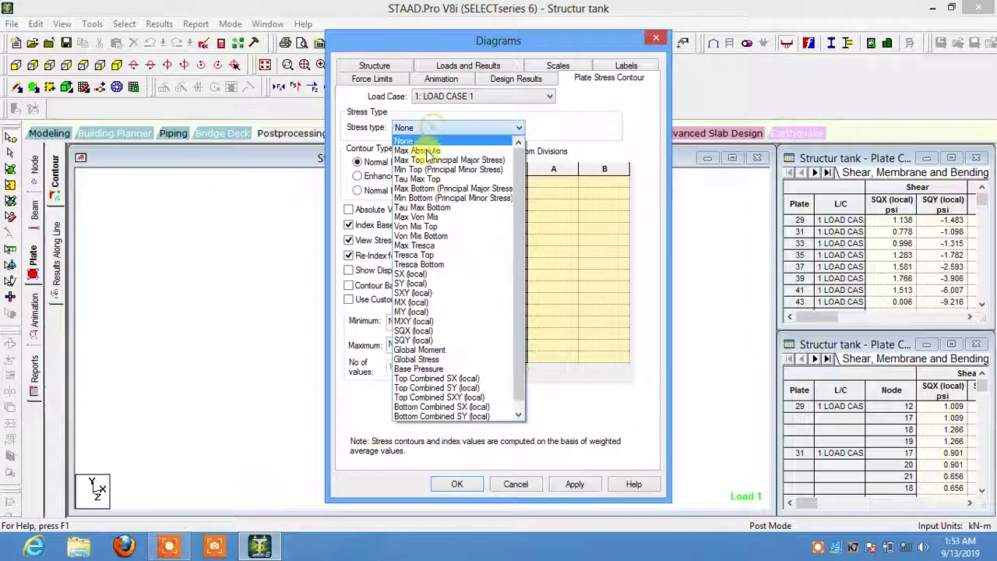
pyautogui.click(425, 151)
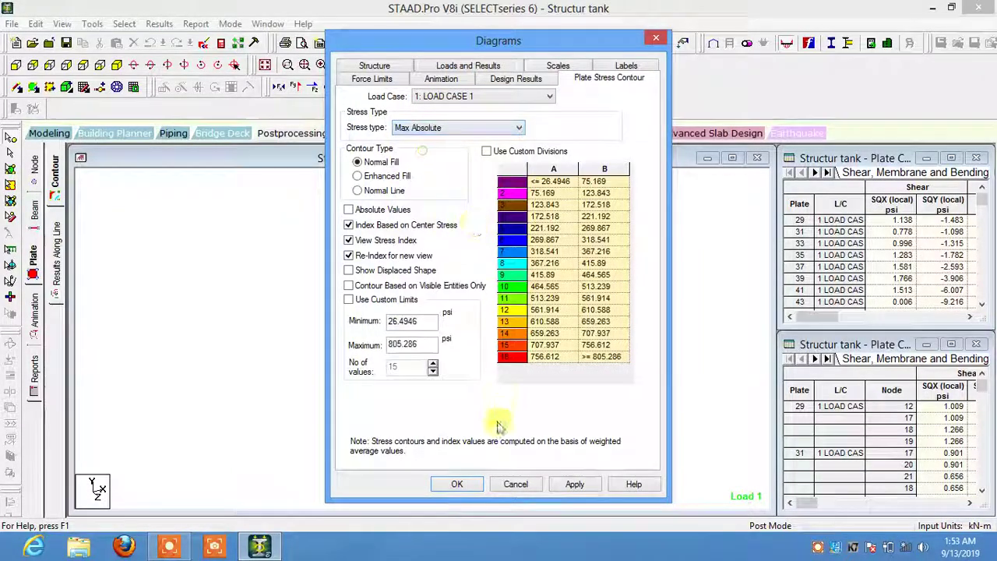
pyautogui.click(457, 484)
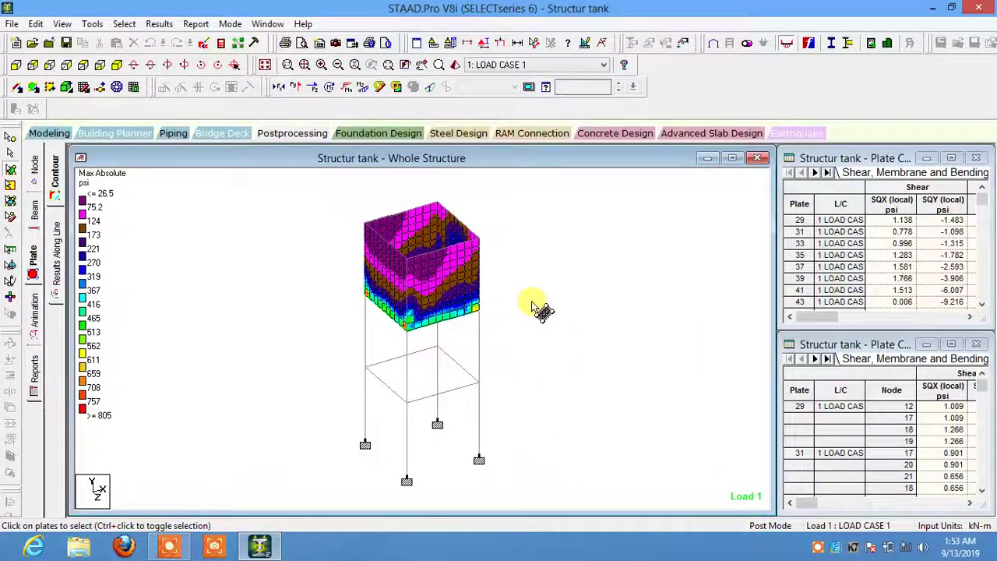
pyautogui.scroll(2, 524, 218)
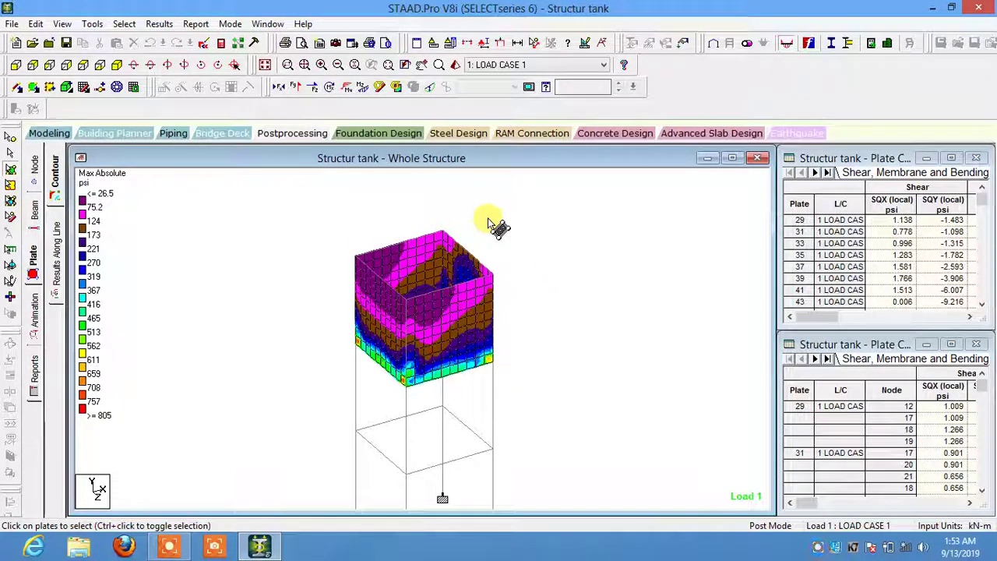
pyautogui.click(35, 319)
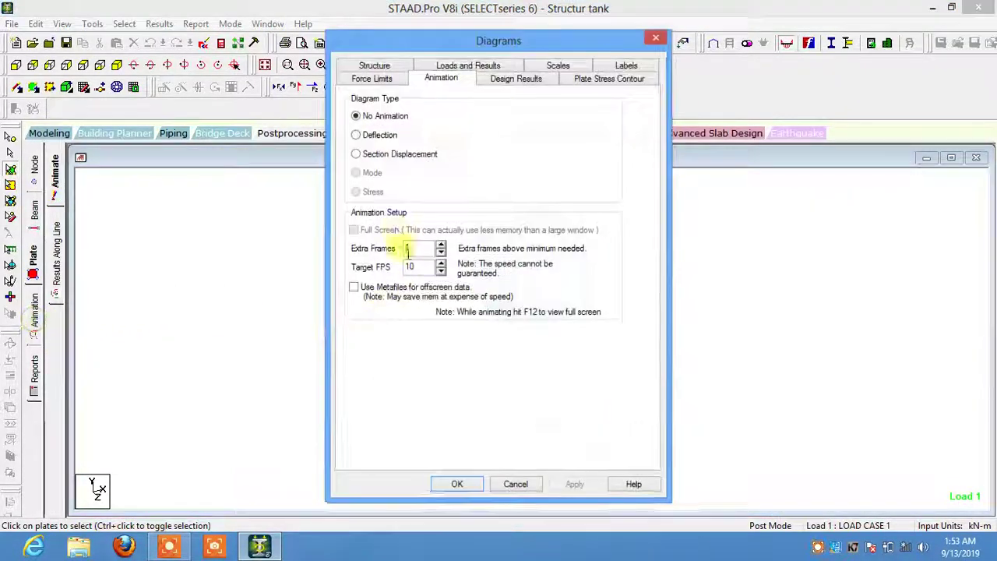
# Animate the Max Absolute plate stress contour with 3 extra frames.
pyautogui.click(503, 78)
pyautogui.click(585, 81)
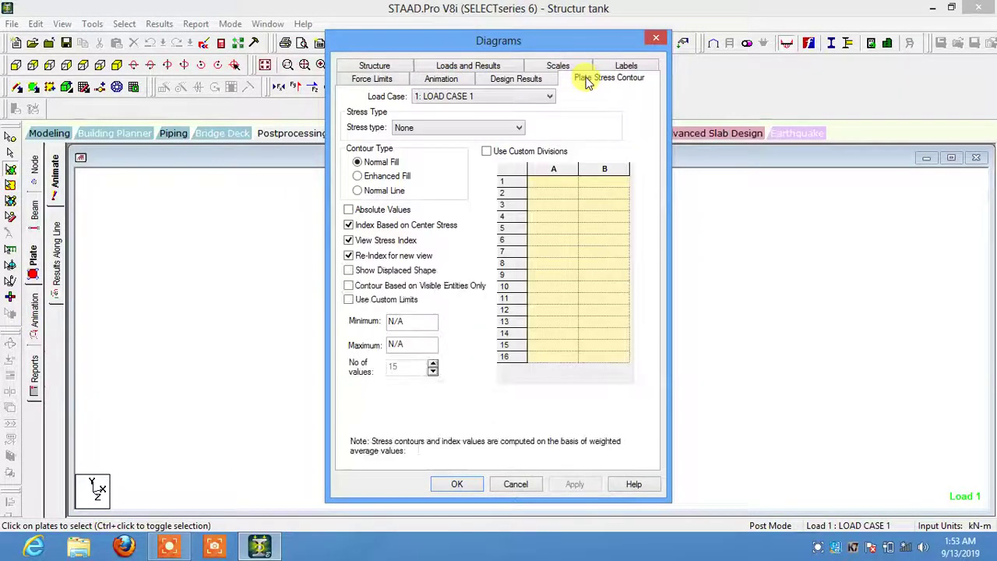
pyautogui.click(445, 127)
pyautogui.click(437, 173)
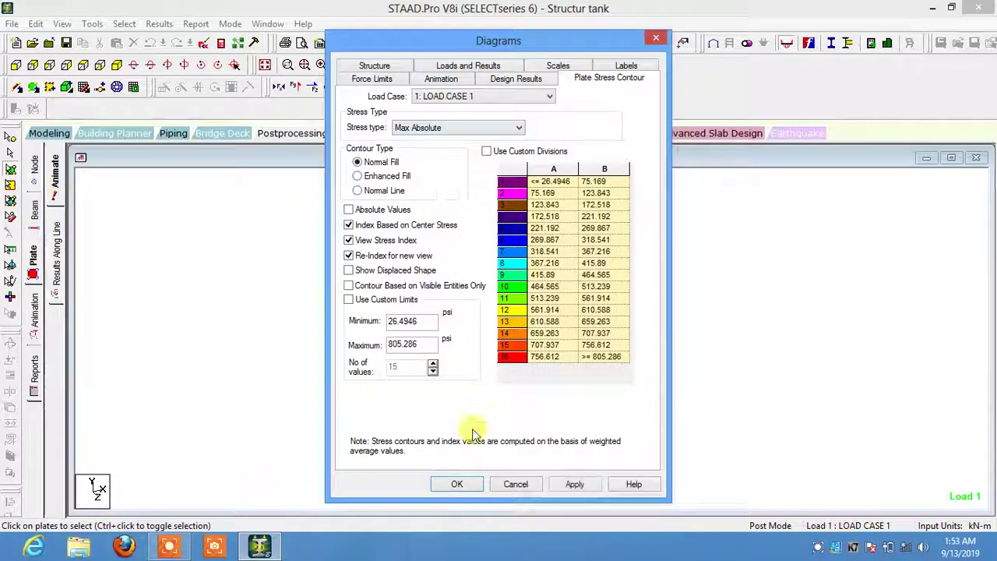
pyautogui.click(425, 79)
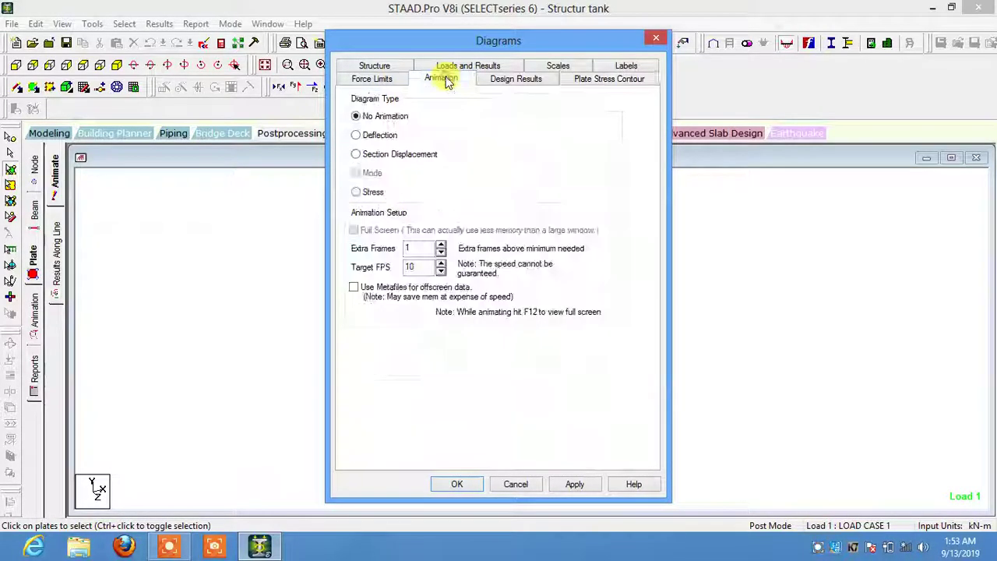
pyautogui.click(371, 193)
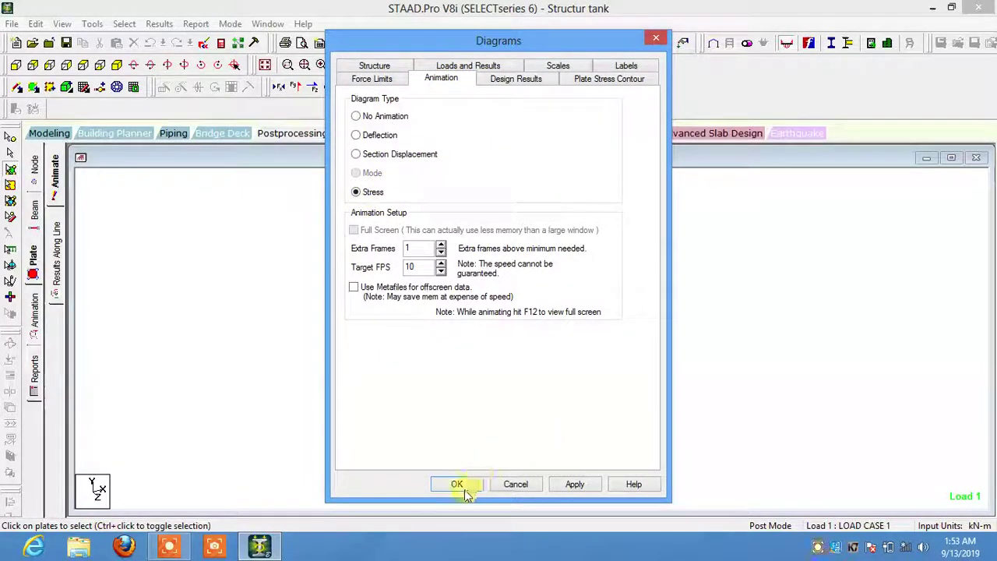
pyautogui.click(441, 244)
pyautogui.click(441, 244)
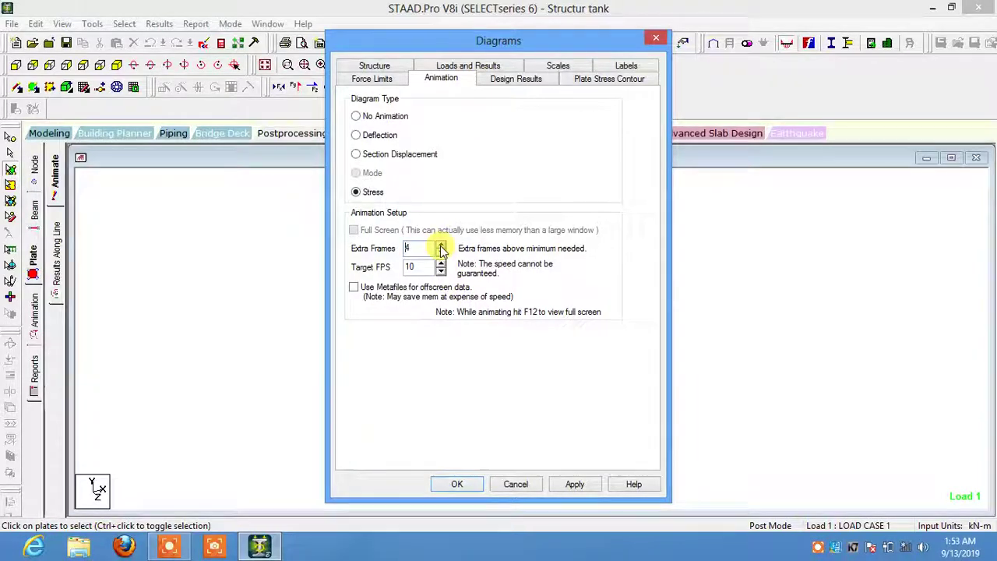
pyautogui.click(457, 484)
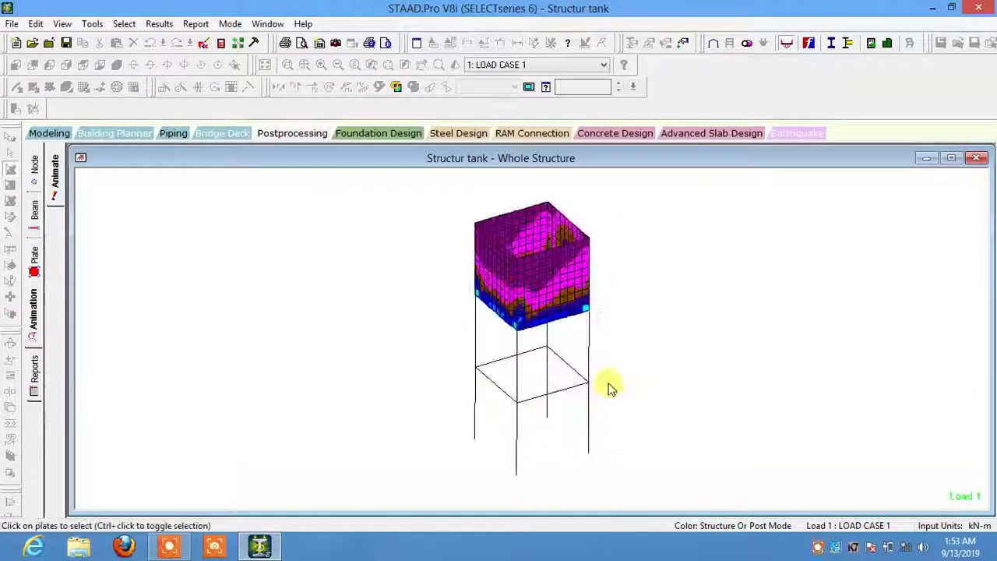